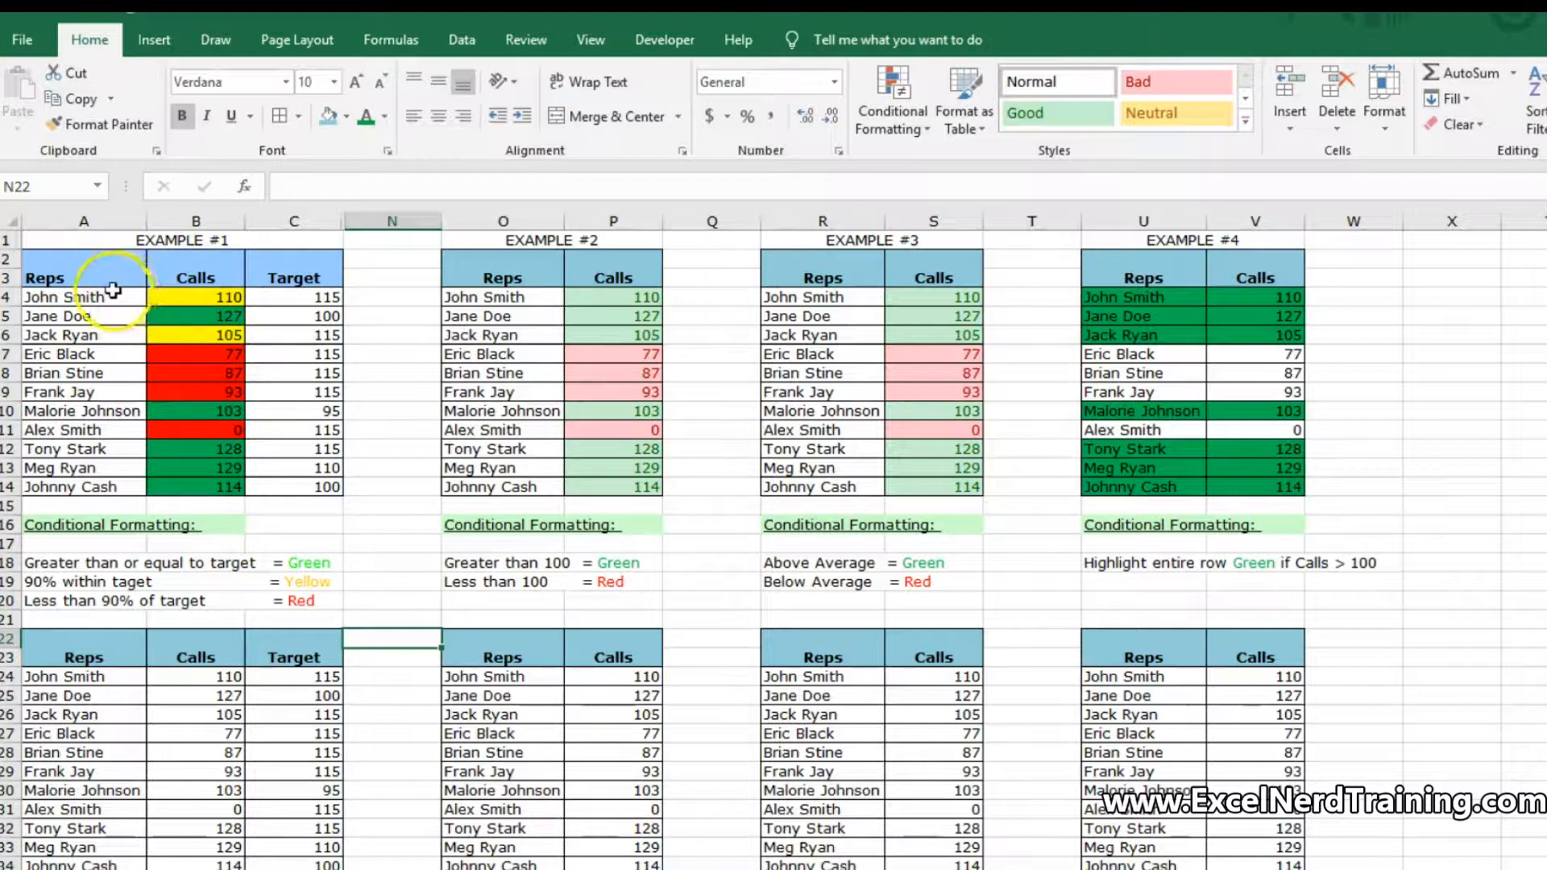
left_click(95, 273)
left_click_drag(95, 273, 317, 494)
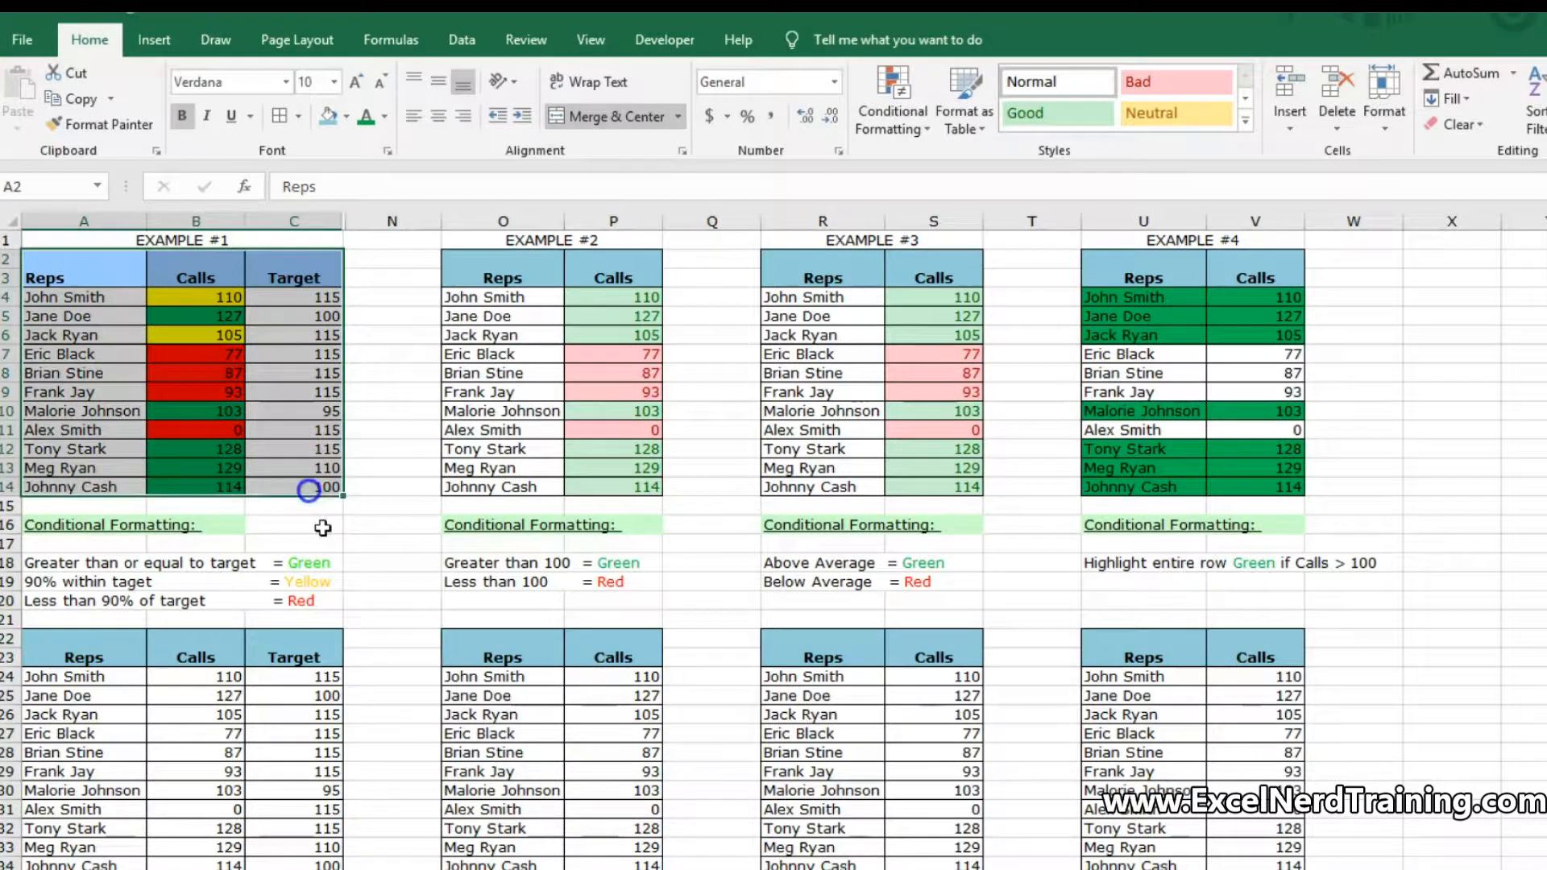
left_click(311, 520)
left_click_drag(89, 677, 193, 862)
left_click_drag(93, 676, 266, 735)
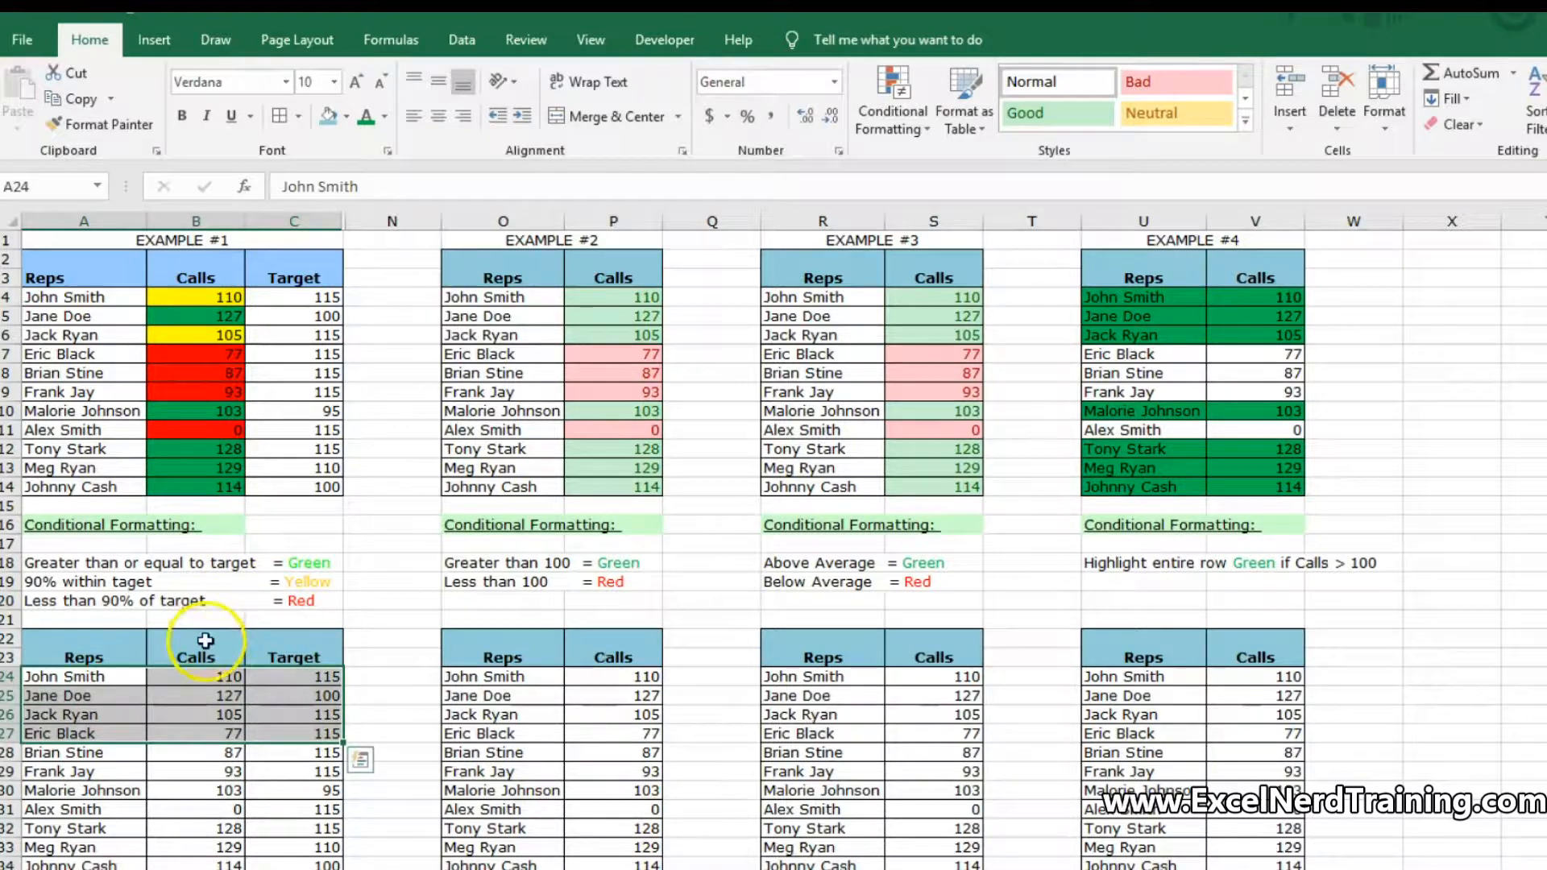
Start a formula-based conditional formatting rule for the Calls values in the lower first table, using =$B24<$C24*.9.
left_click_drag(217, 680, 199, 862)
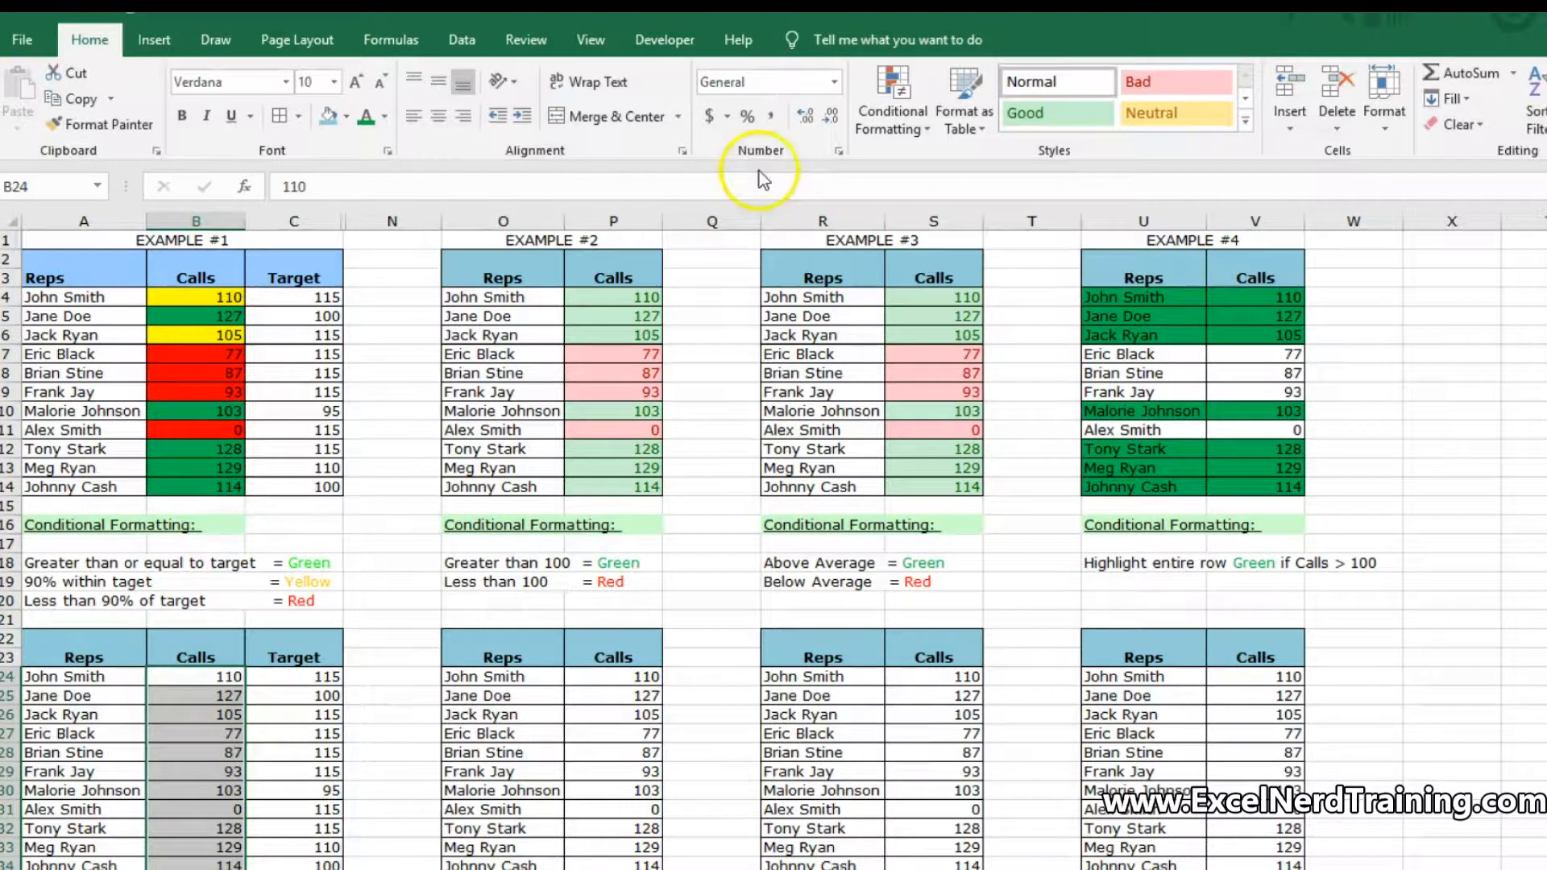
left_click(926, 132)
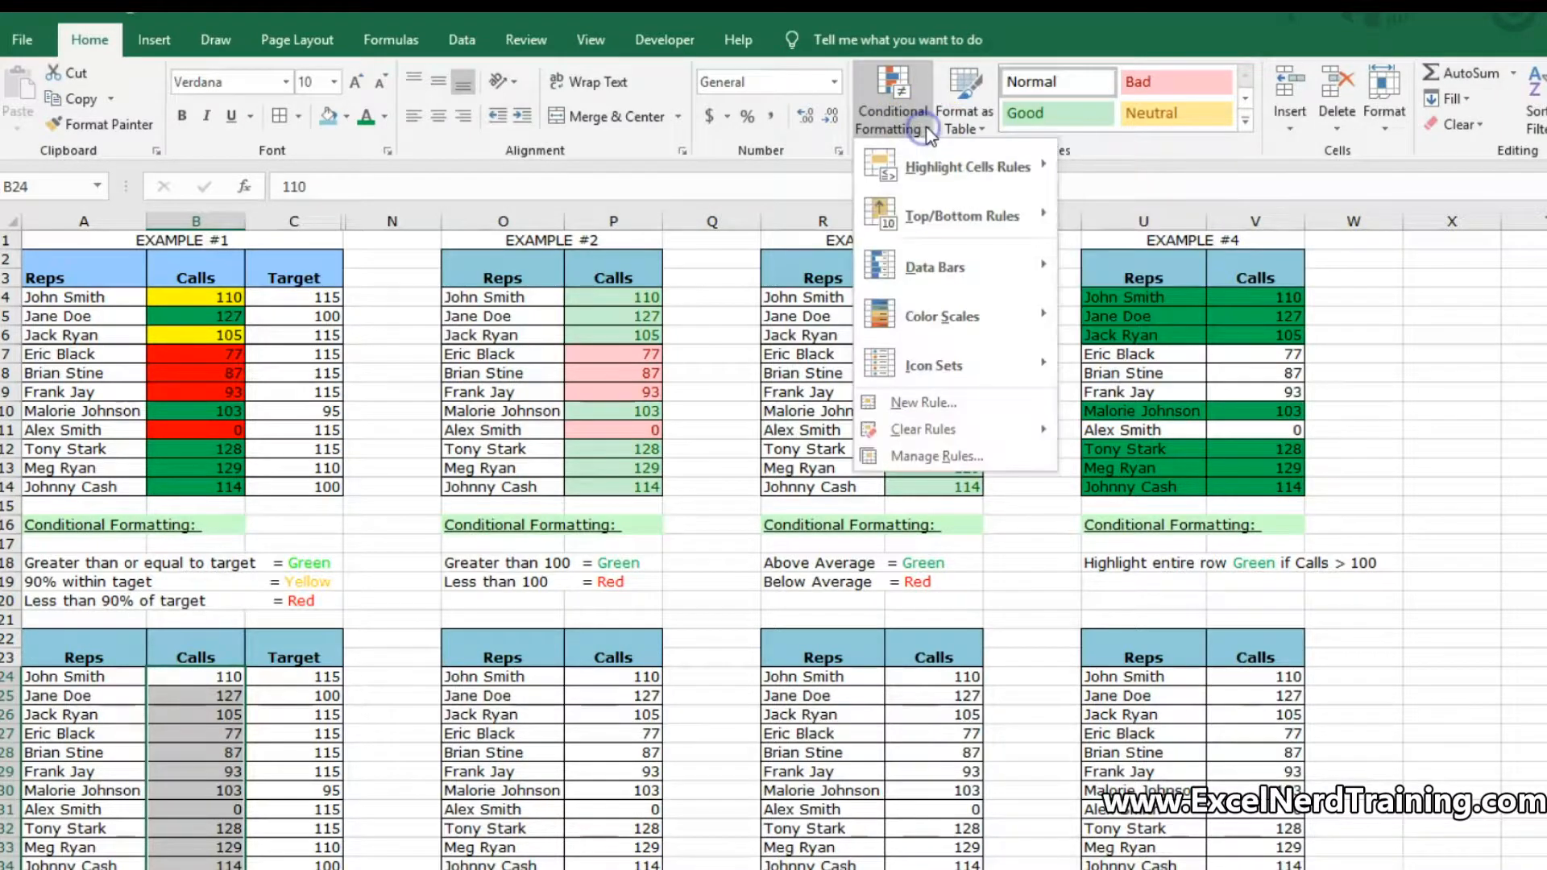
left_click(933, 402)
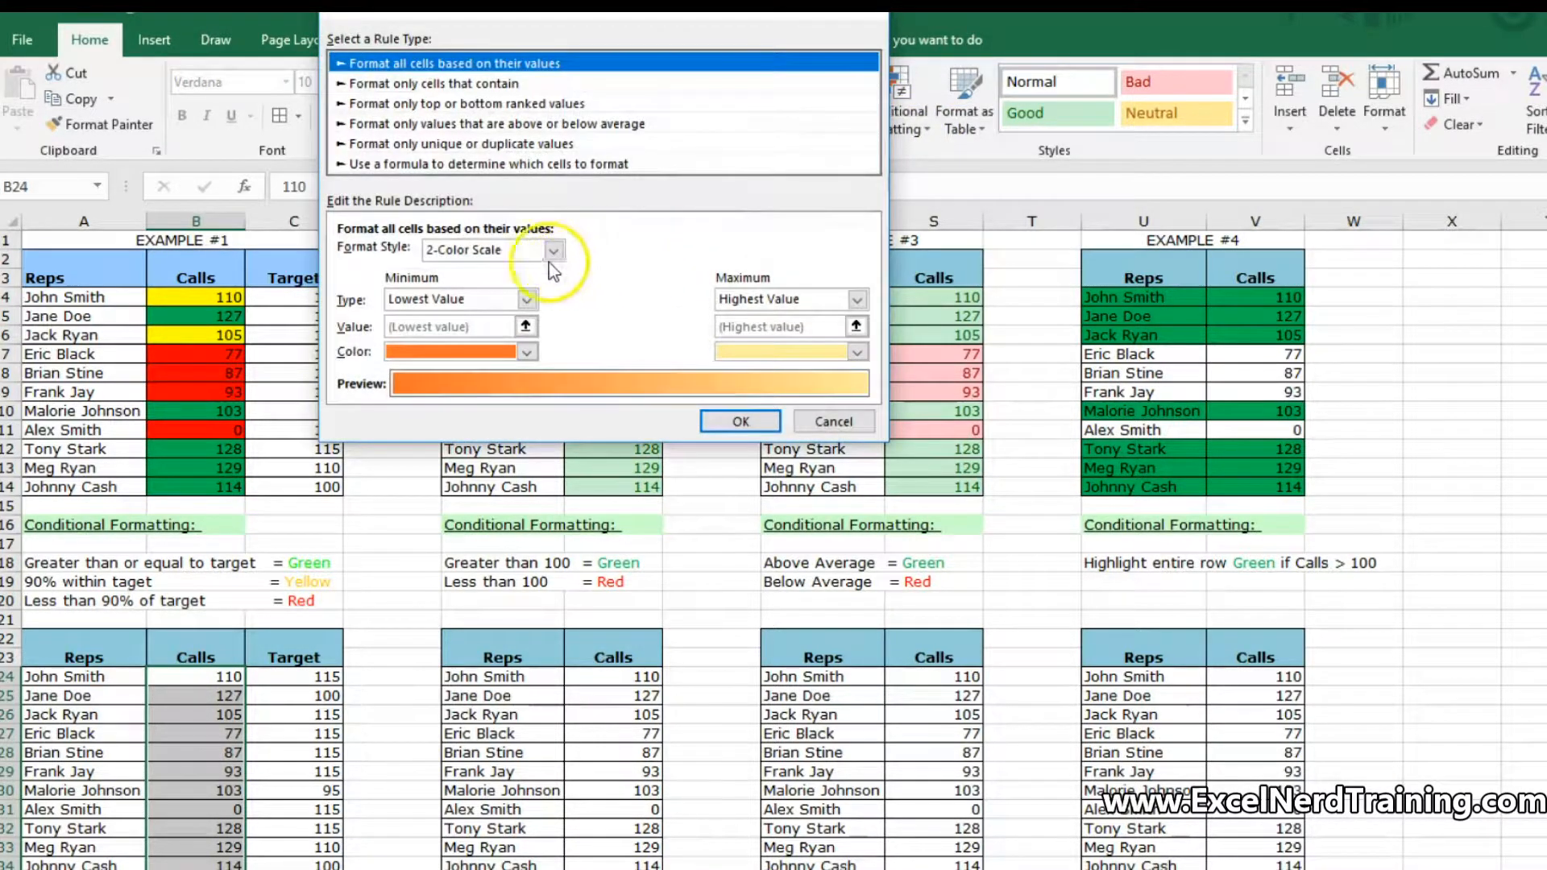
left_click(447, 164)
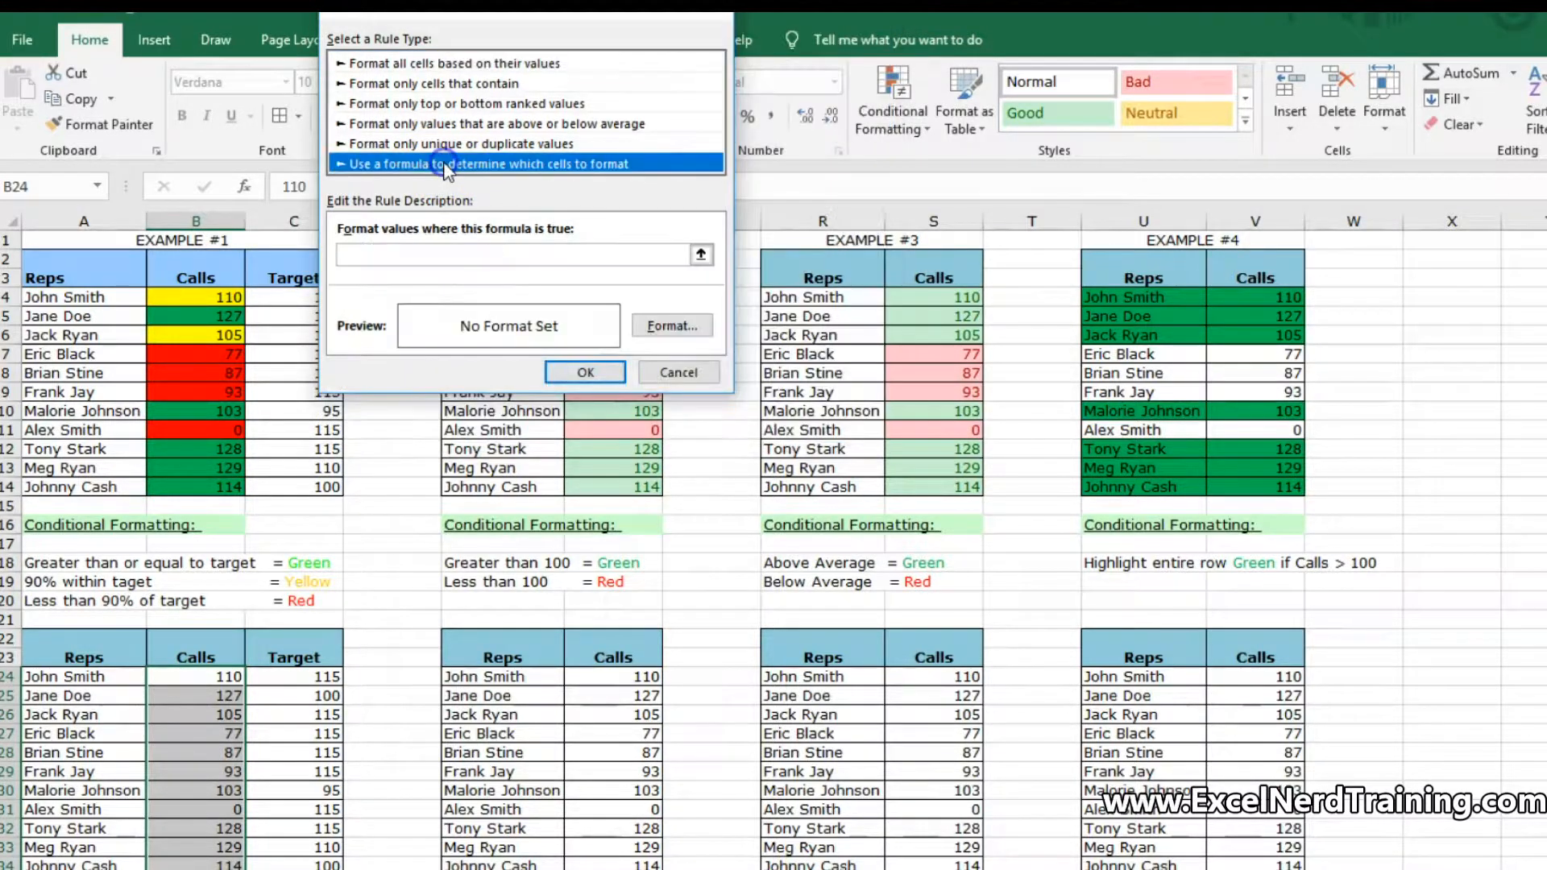
left_click(442, 258)
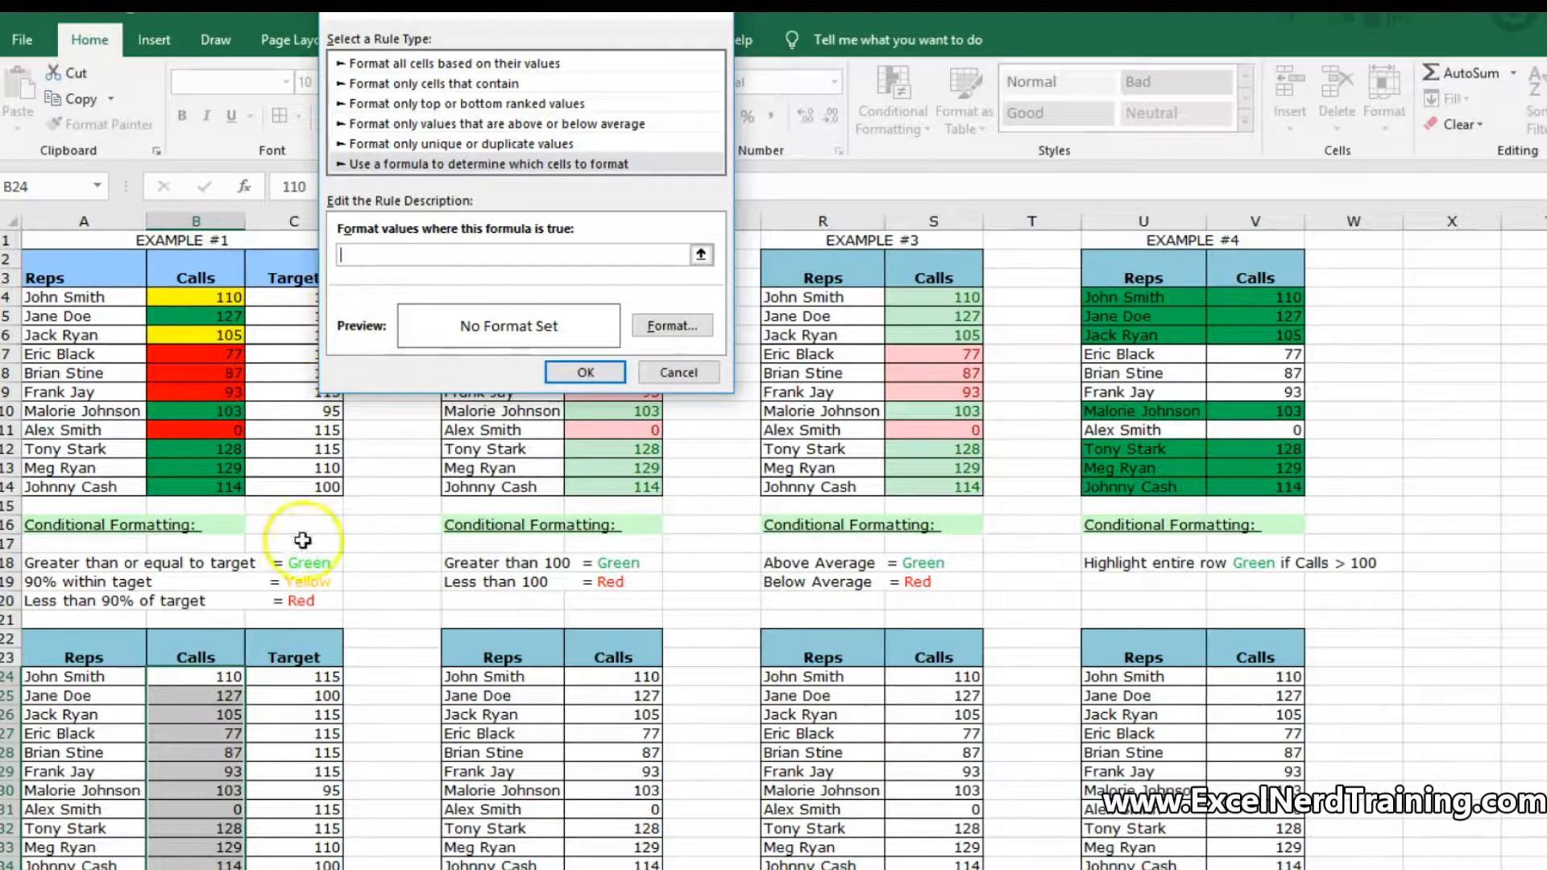
left_click(218, 678)
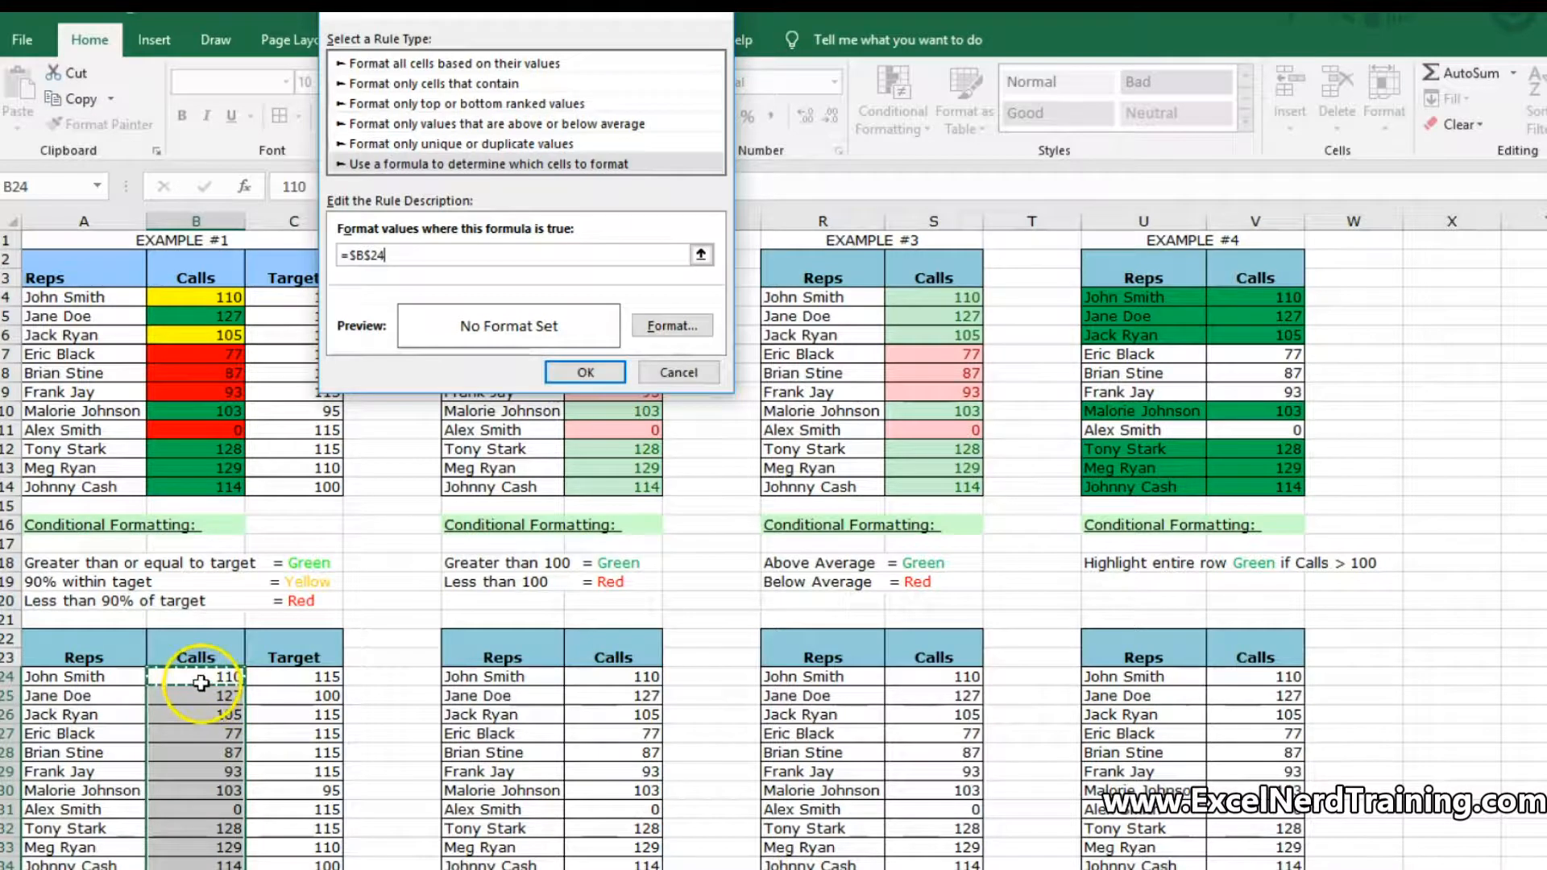
left_click(371, 254)
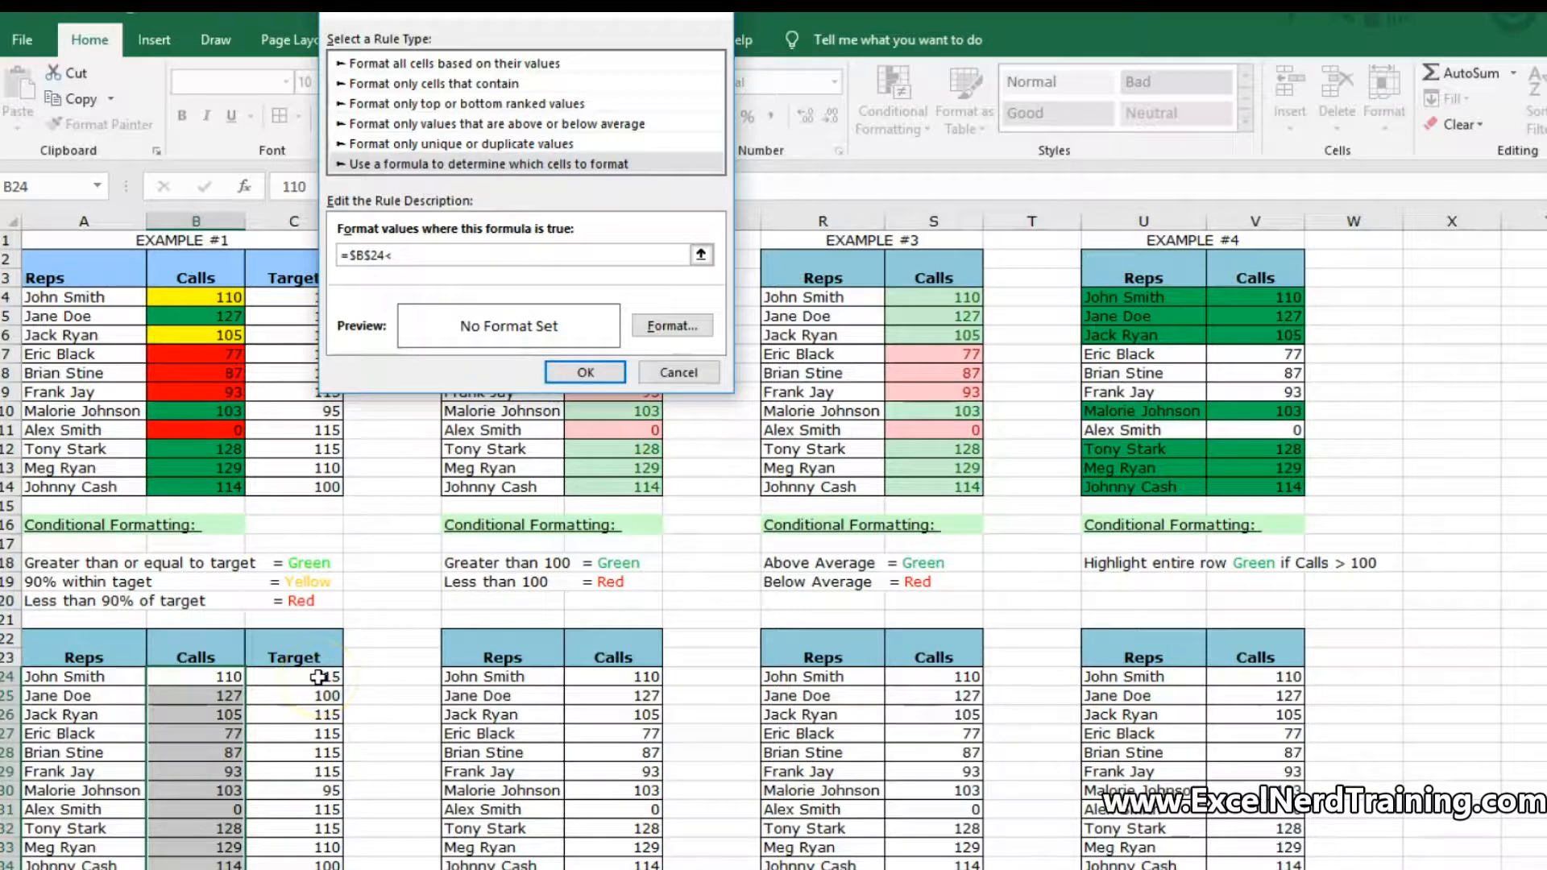
left_click(319, 677)
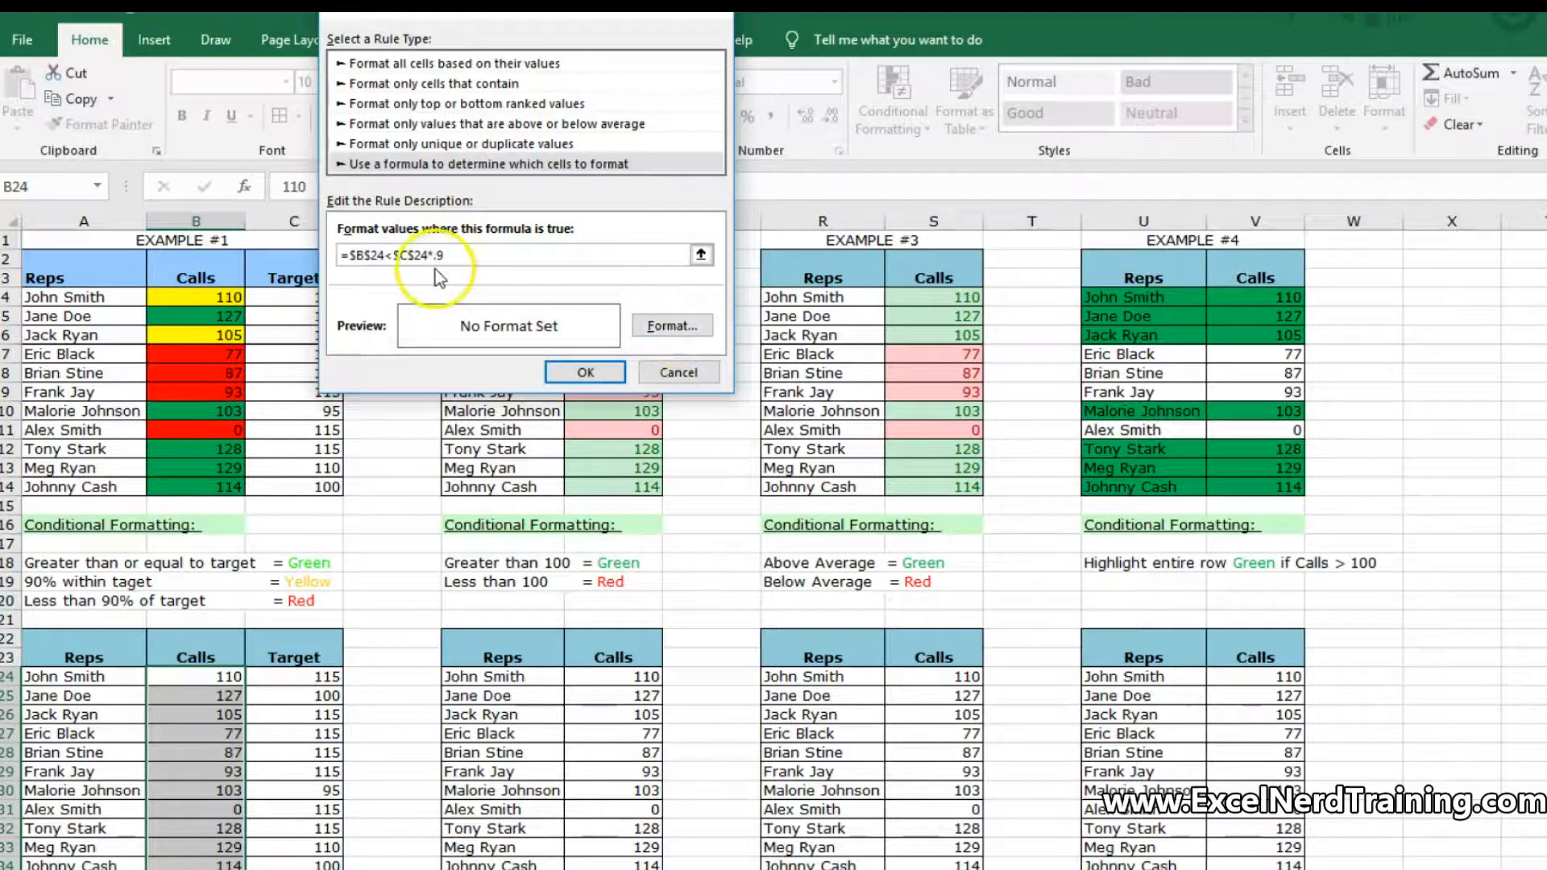
left_click(376, 257)
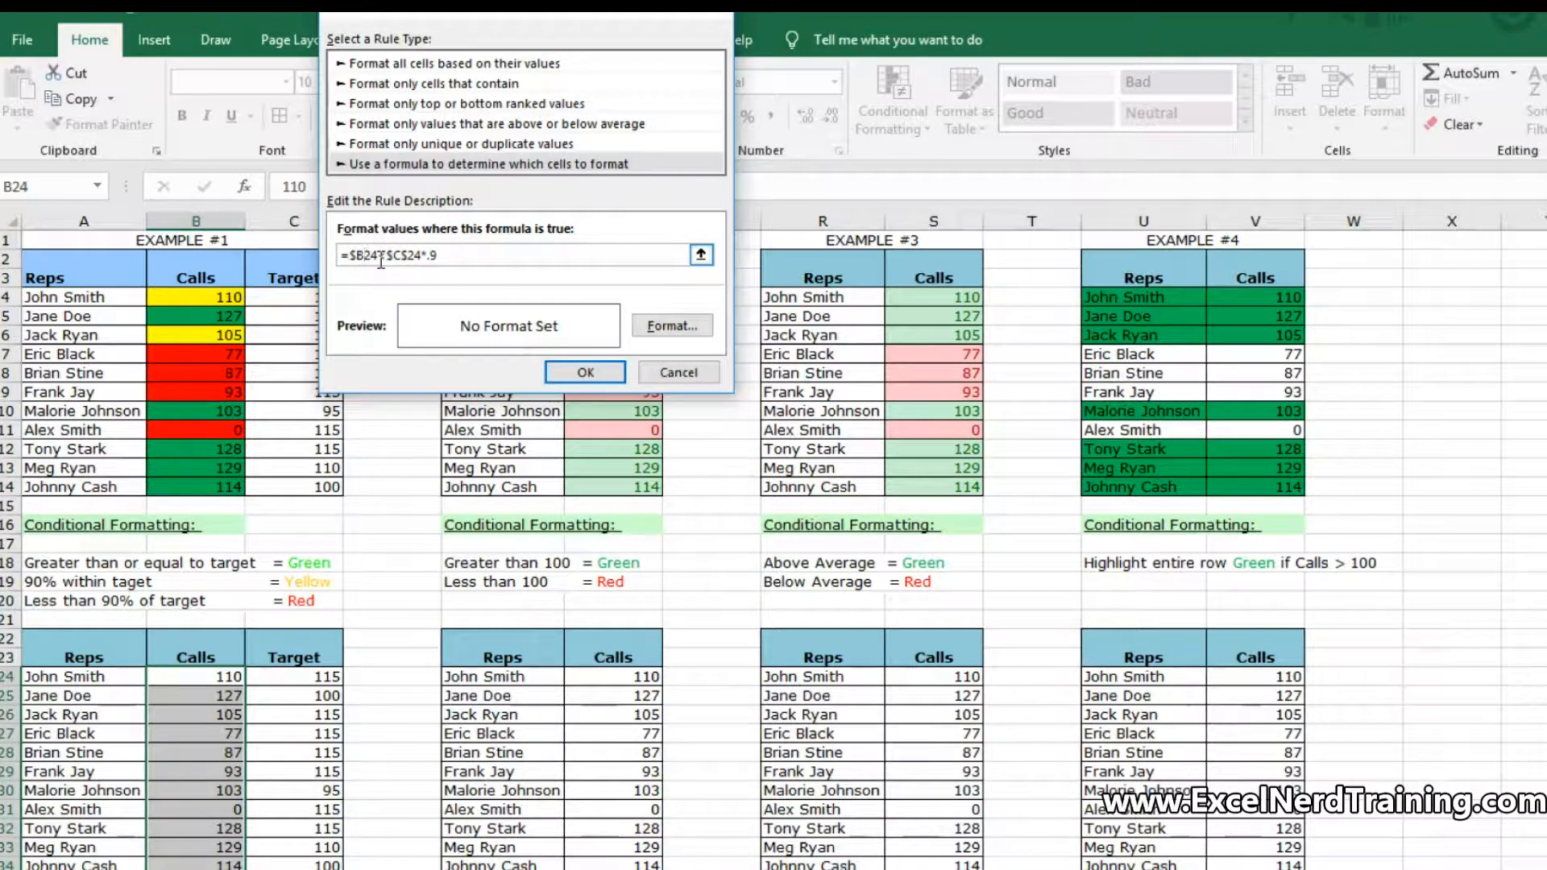
left_click(412, 255)
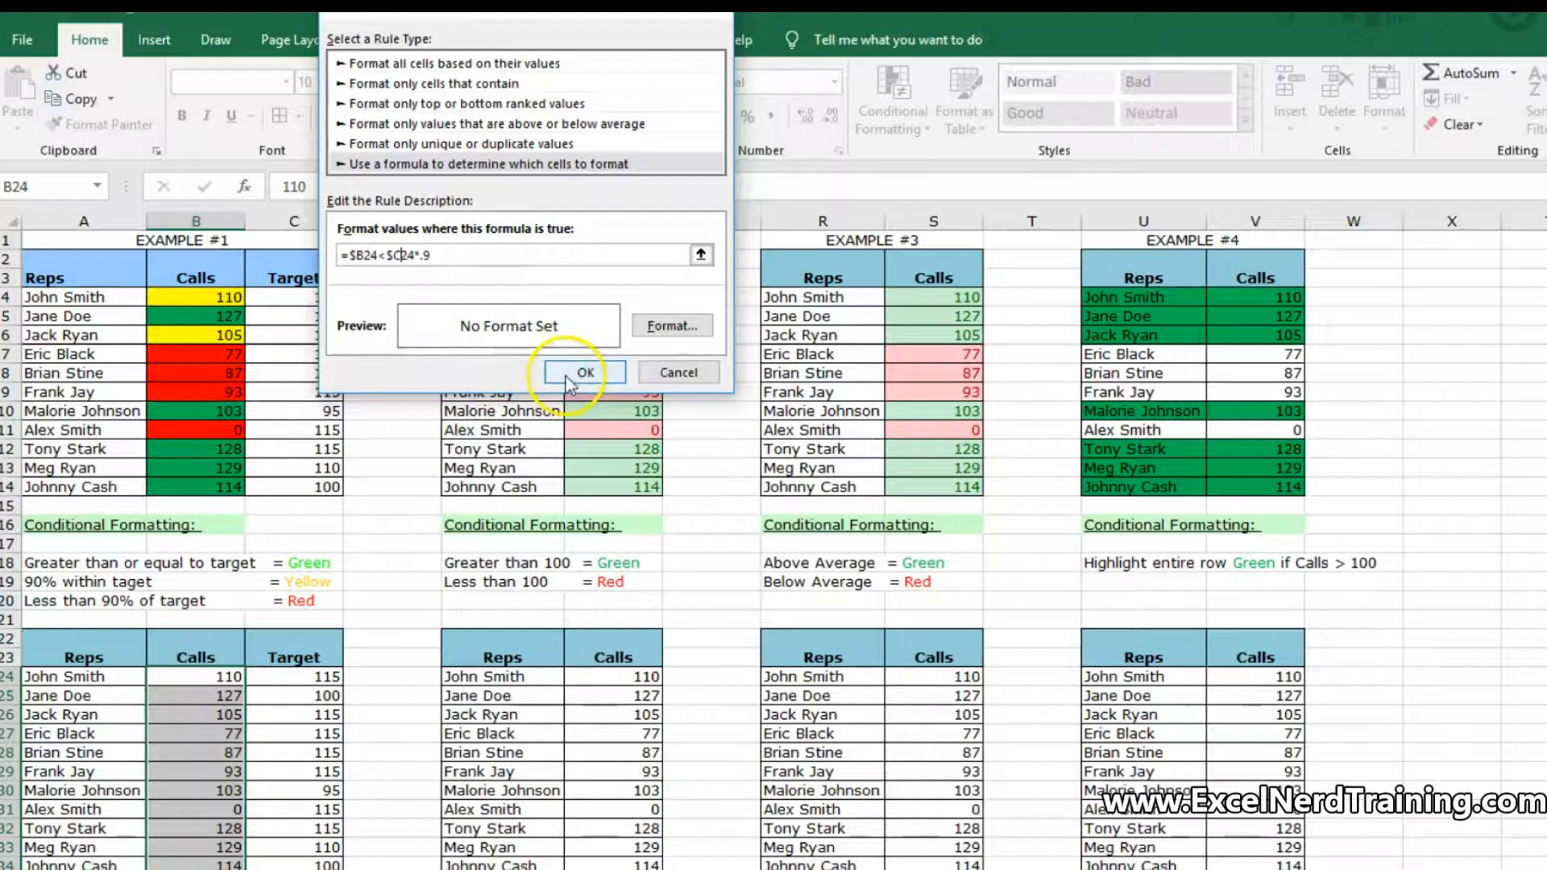
Give the below-90%-of-target rule a red fill and apply it to the selected Calls cells.
left_click(662, 326)
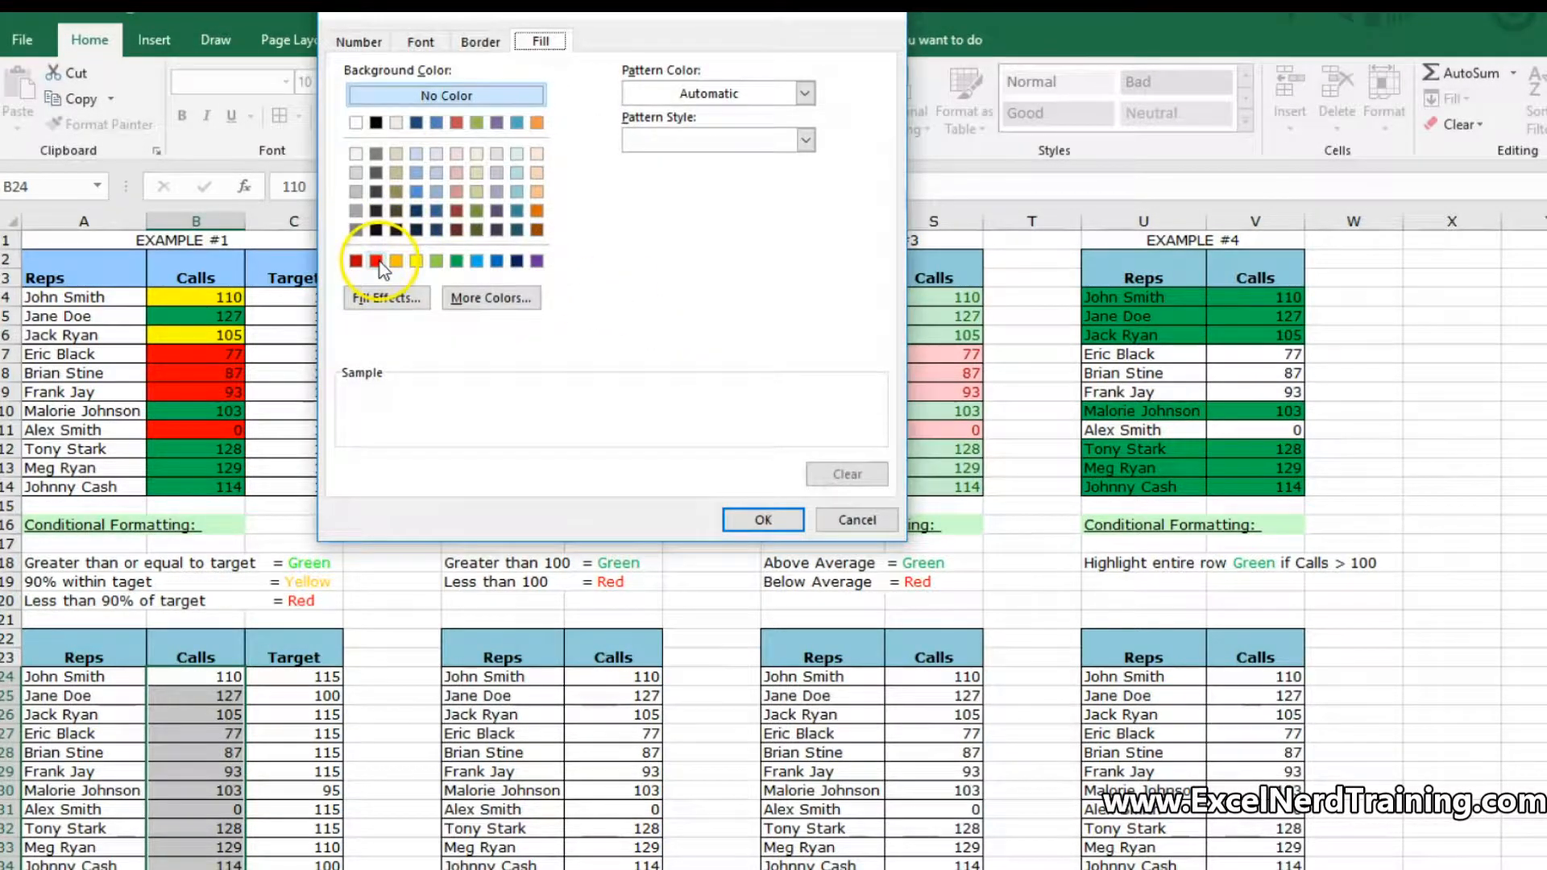
left_click(376, 260)
left_click(761, 520)
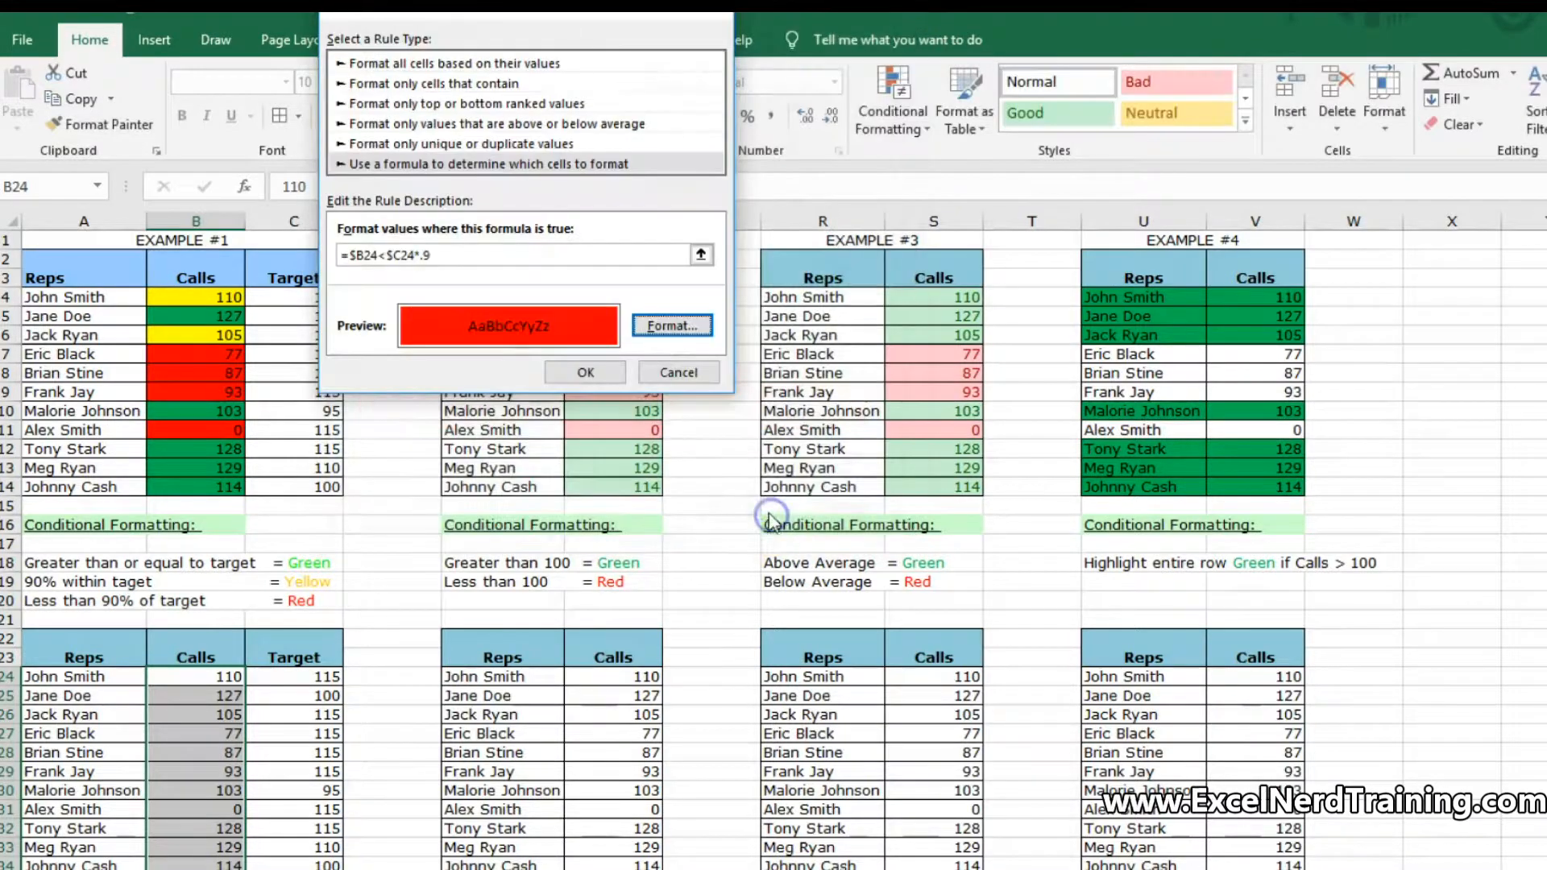
left_click(586, 372)
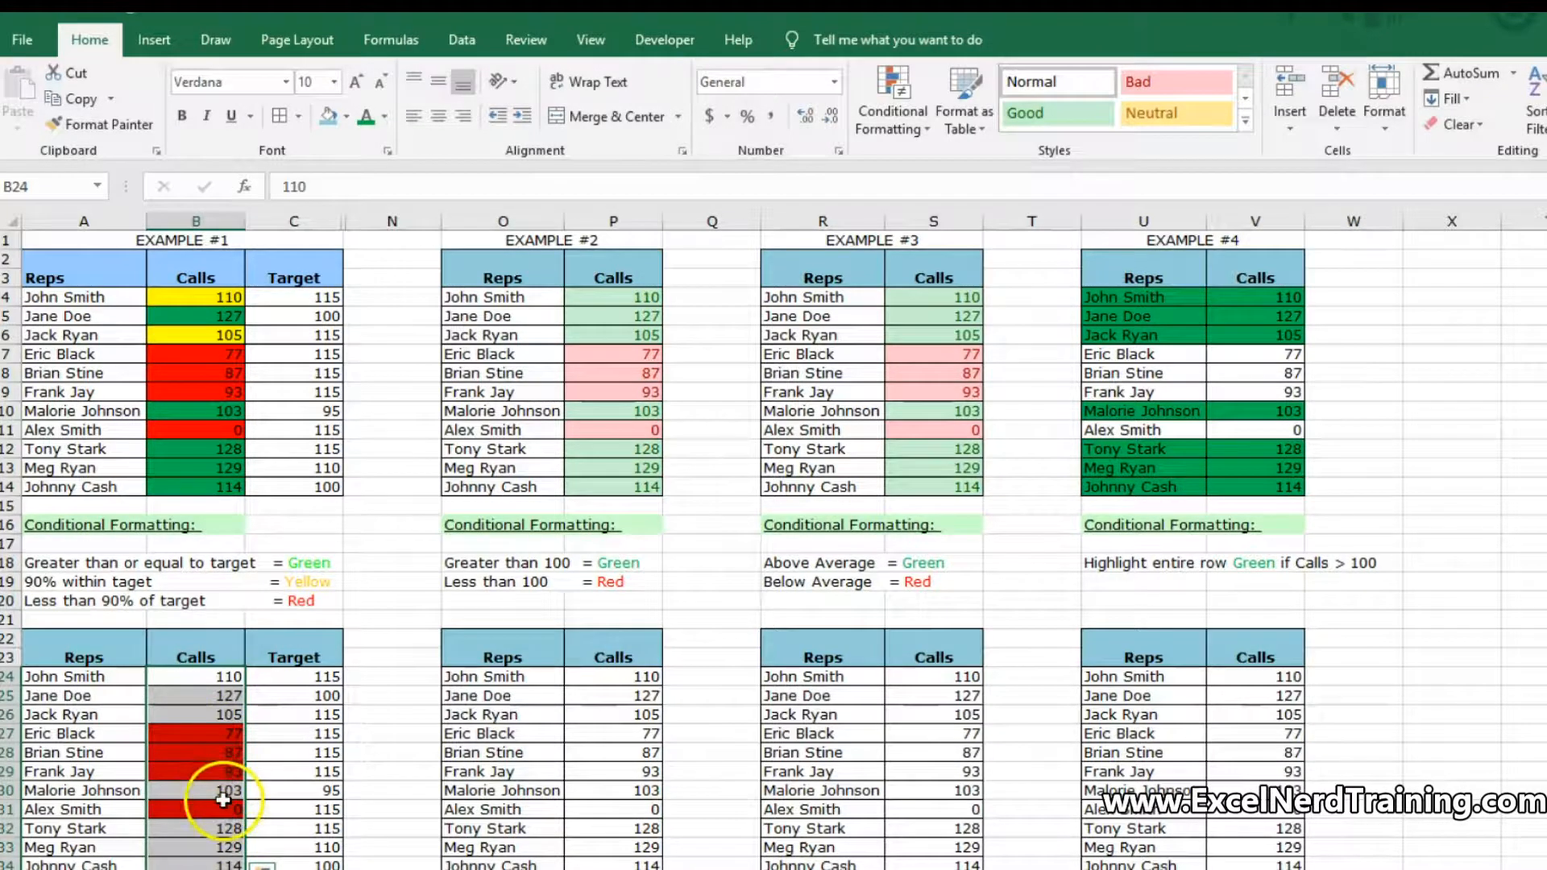
Start another formula-based conditional formatting rule for the same Calls cells, using =$B24>=$C24.
left_click(921, 128)
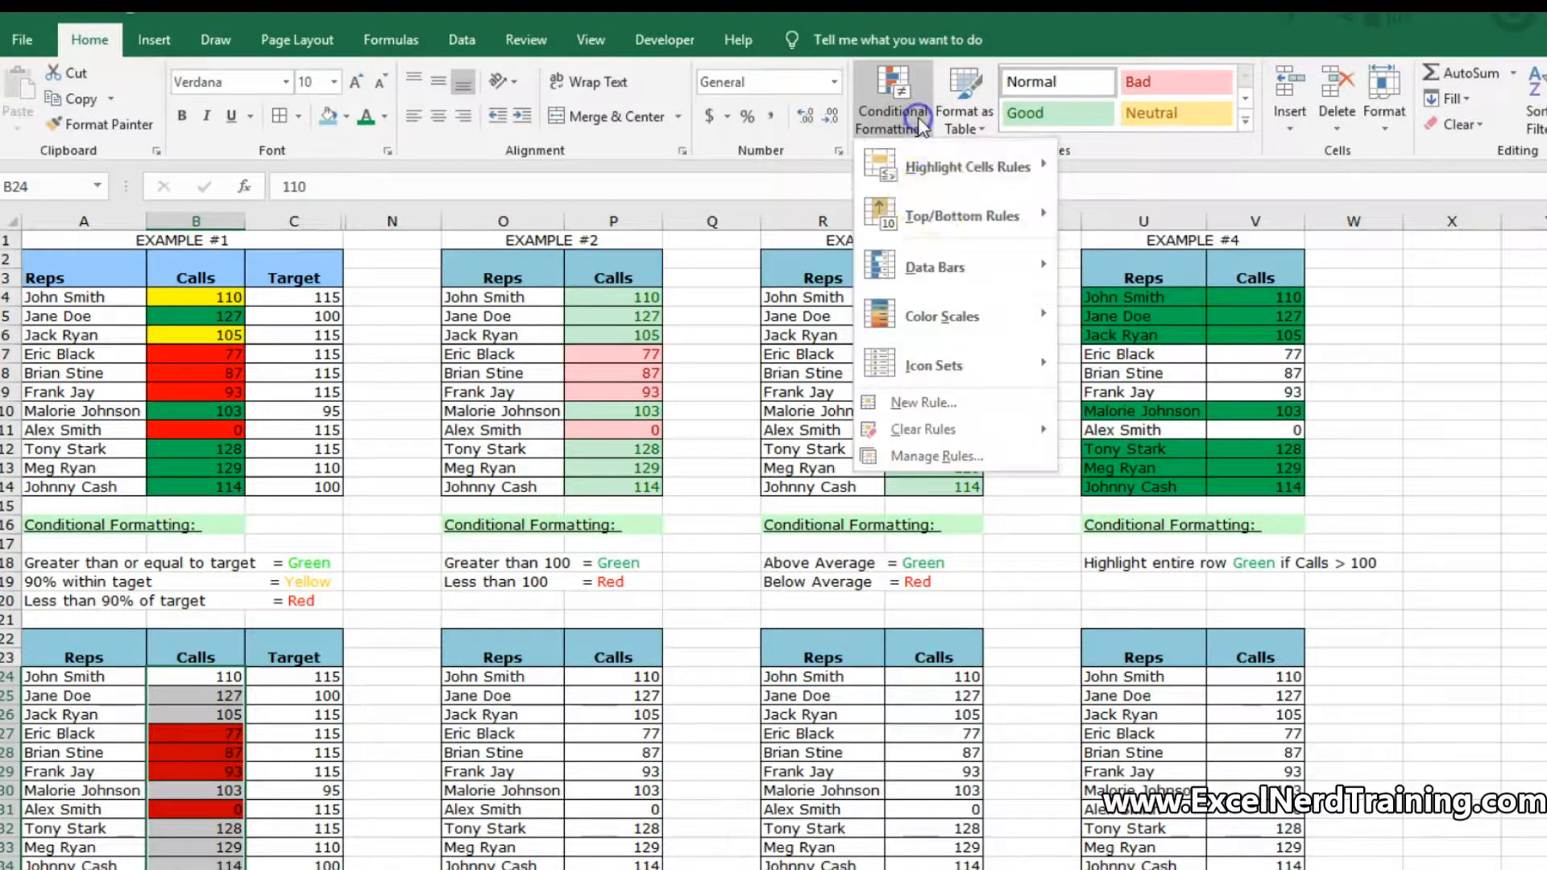
left_click(947, 457)
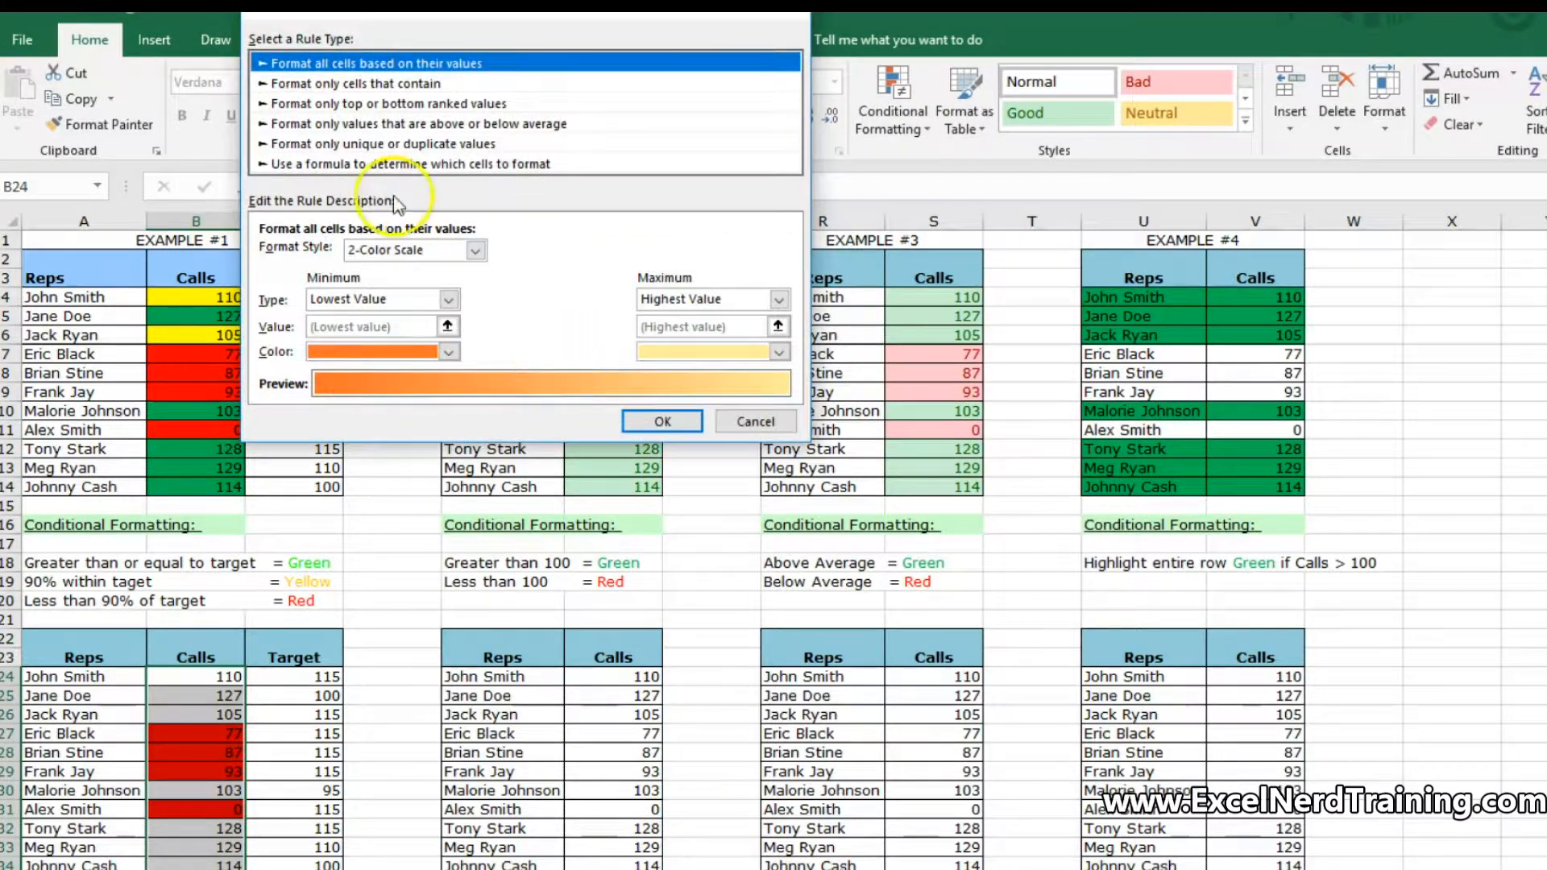
left_click(379, 164)
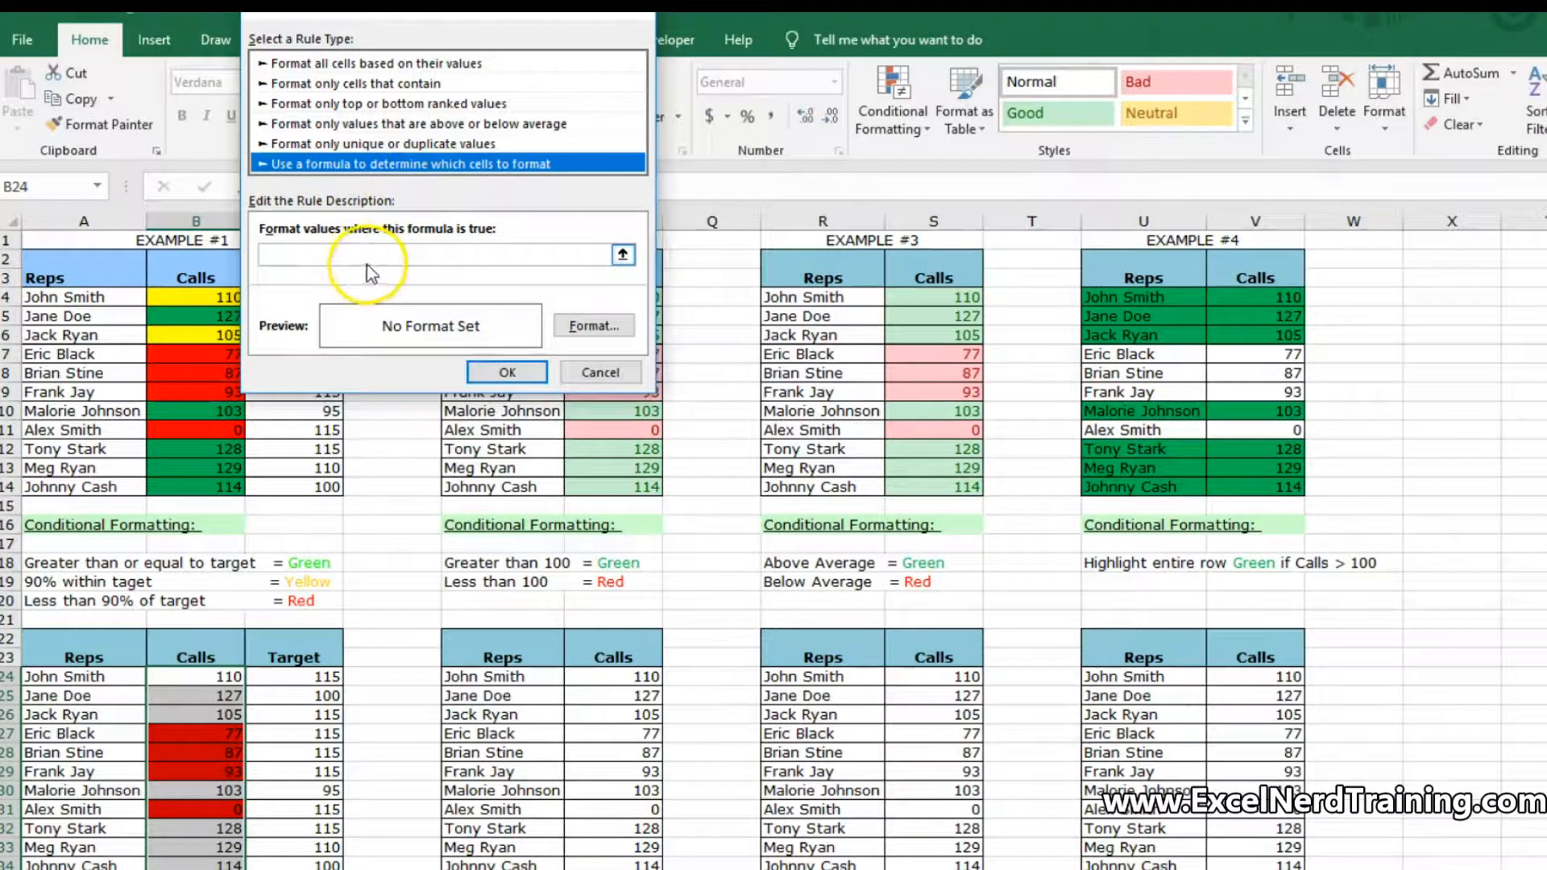
left_click(359, 252)
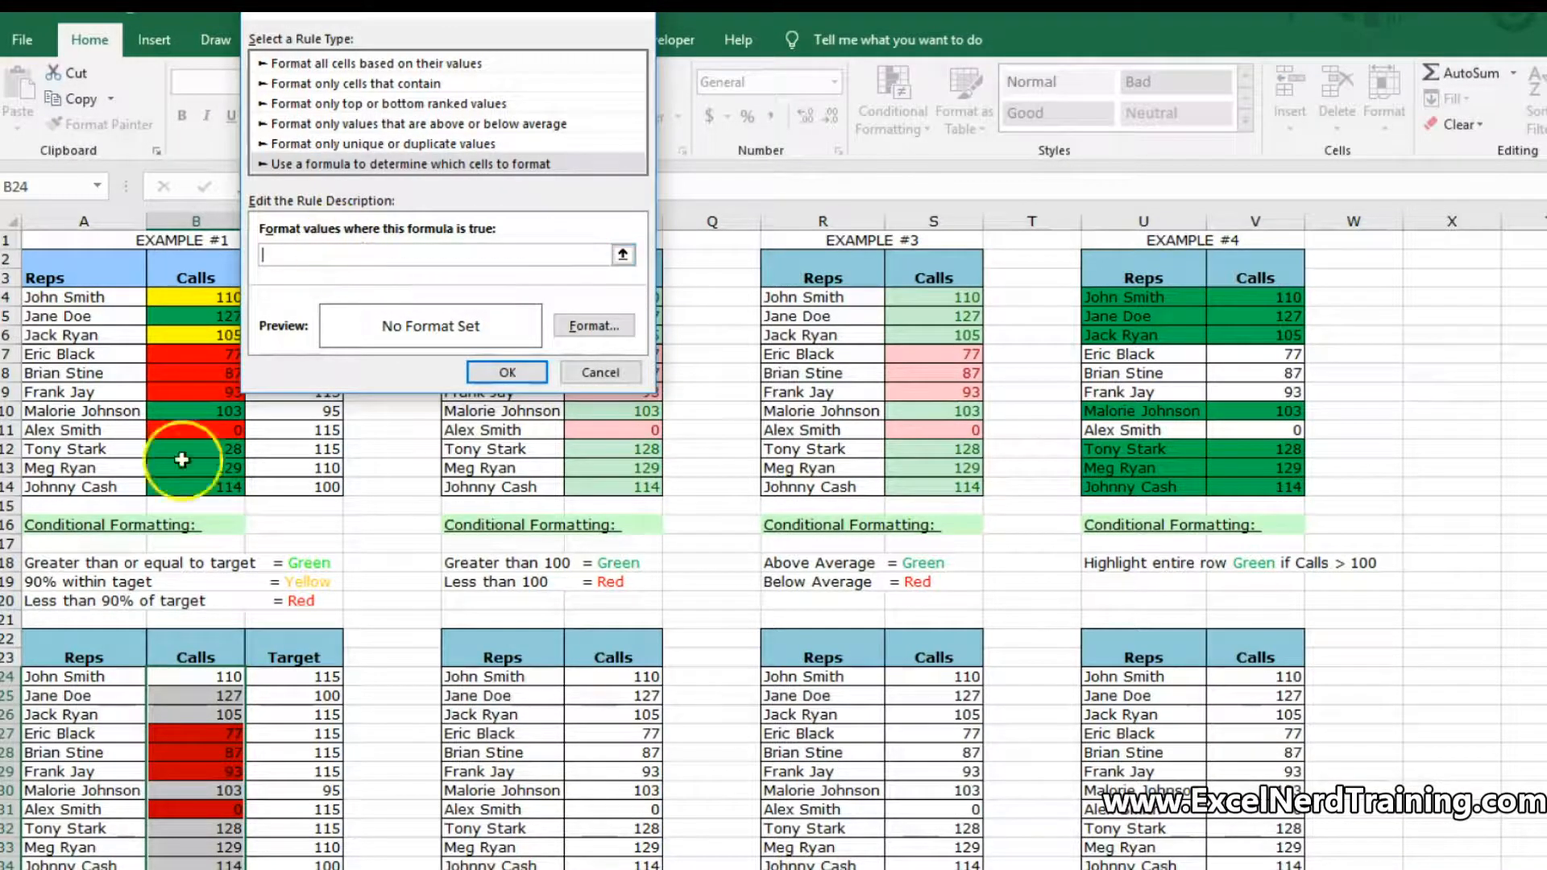
left_click(211, 677)
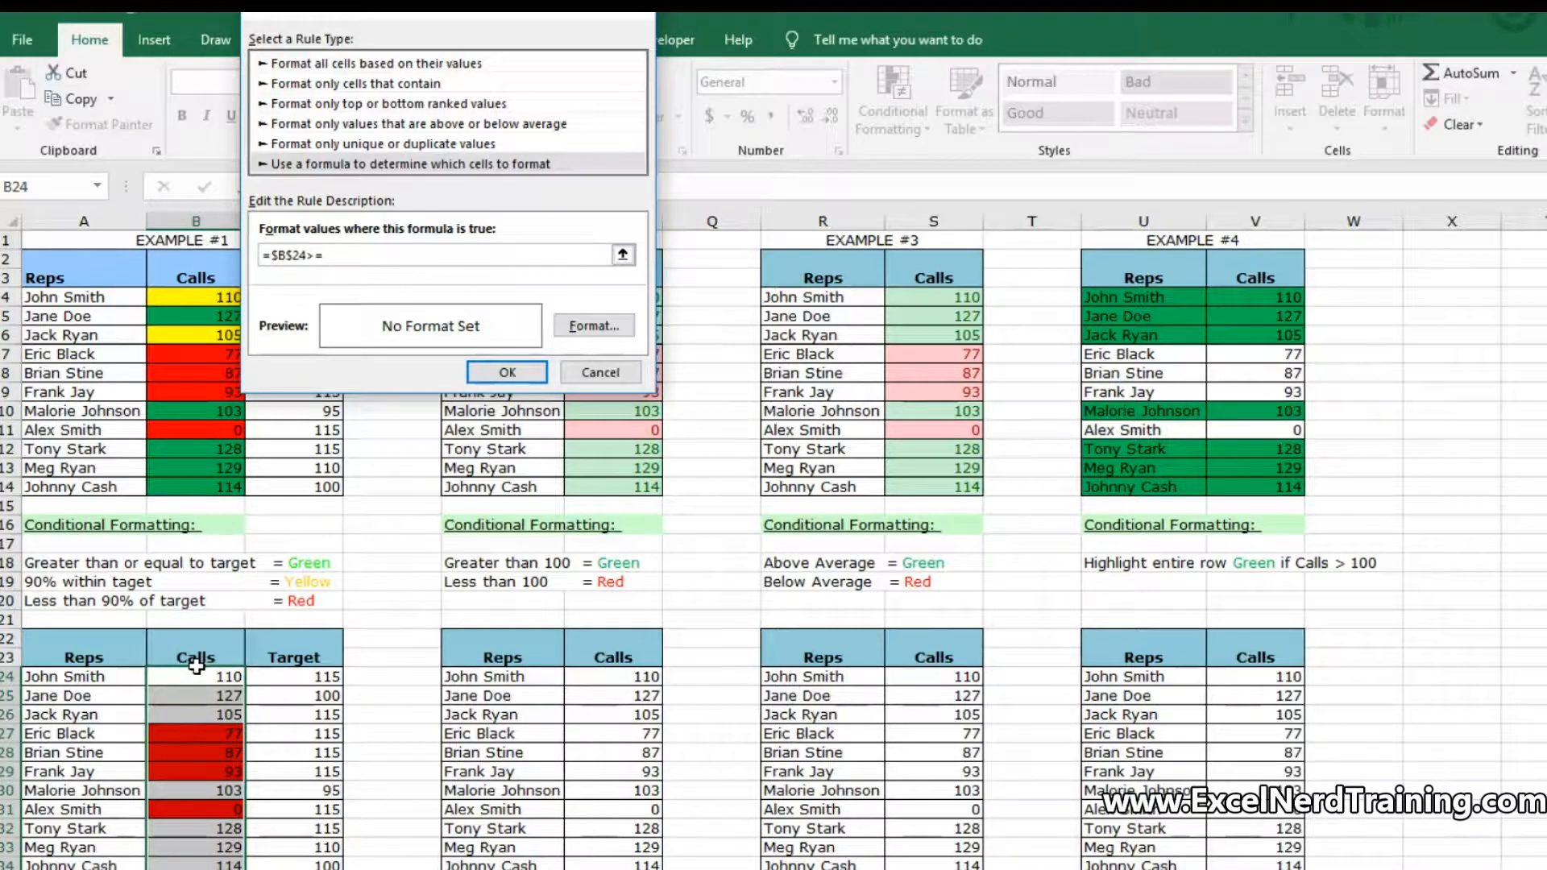
left_click(307, 676)
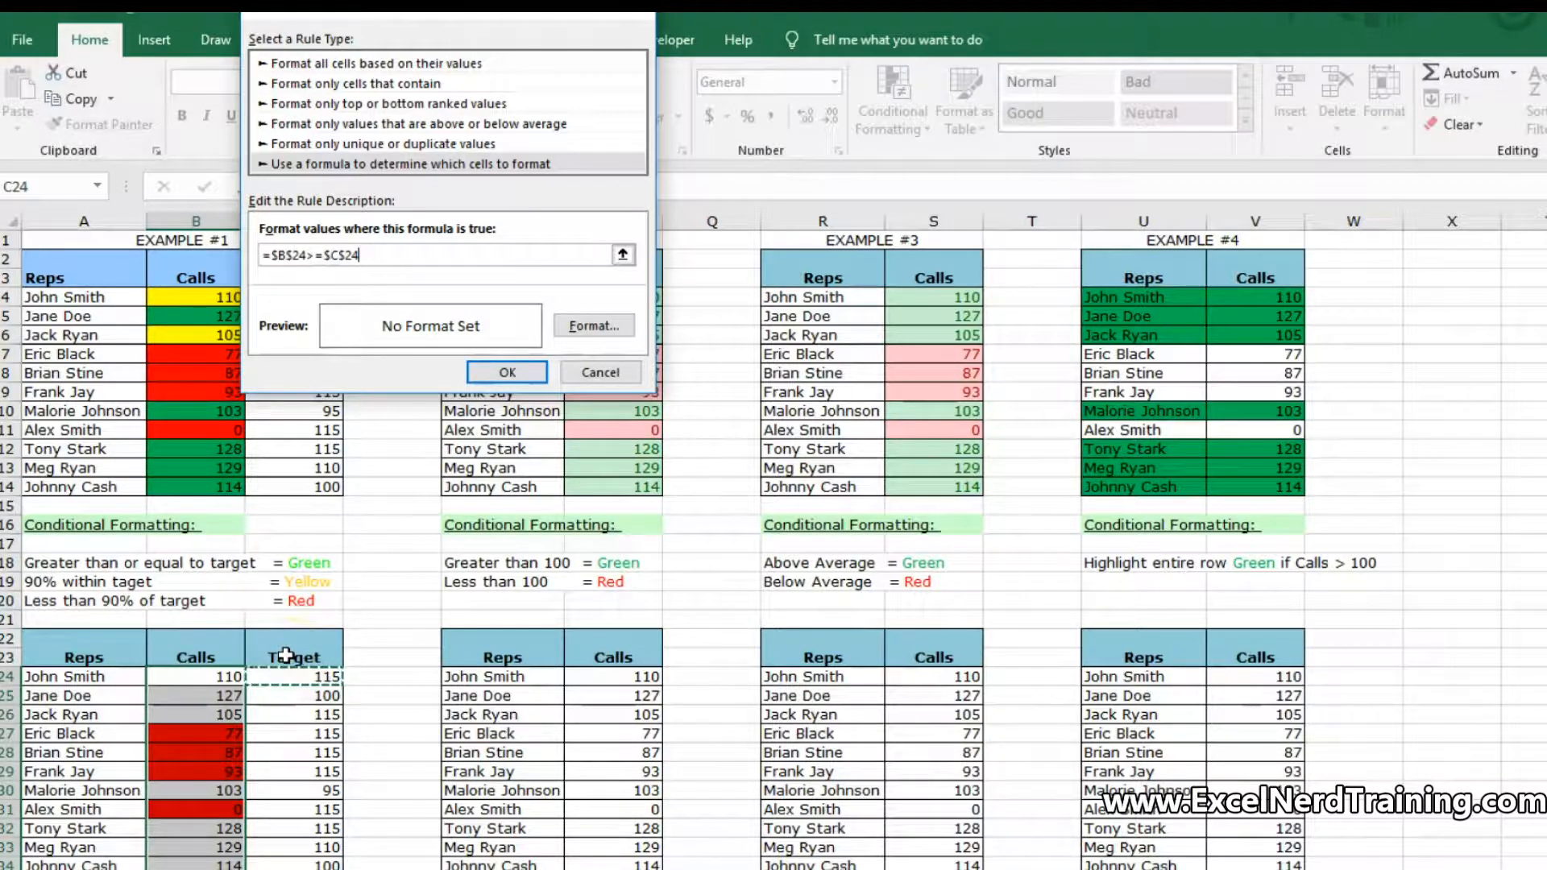
left_click(346, 255)
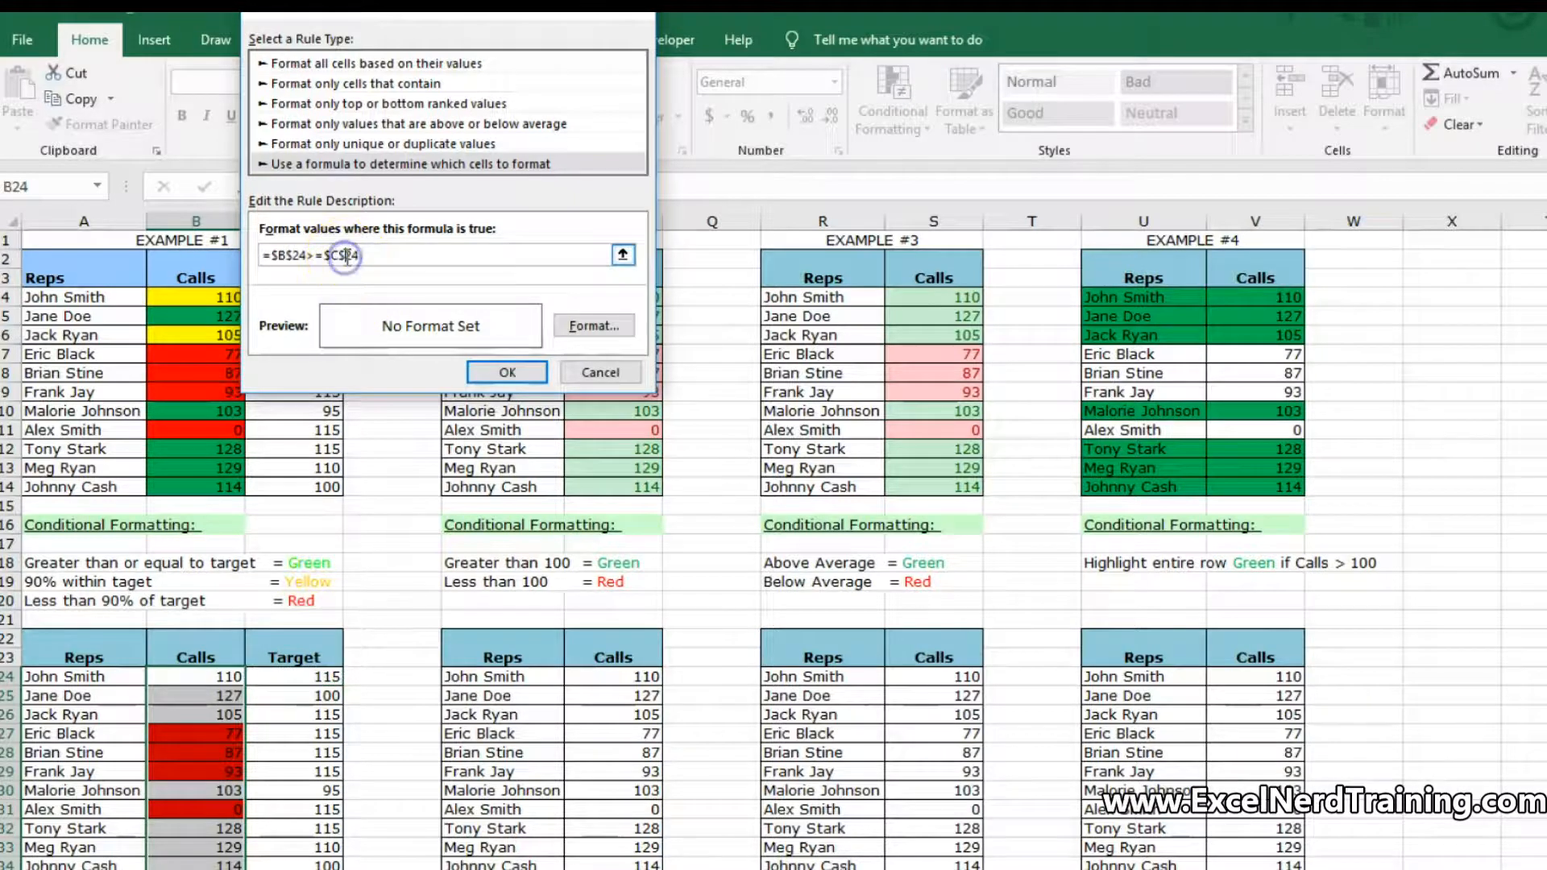
left_click(292, 251)
key("BackSpace")
Give the at-or-above-target rule a green fill and apply it to the selected Calls cells.
left_click(594, 326)
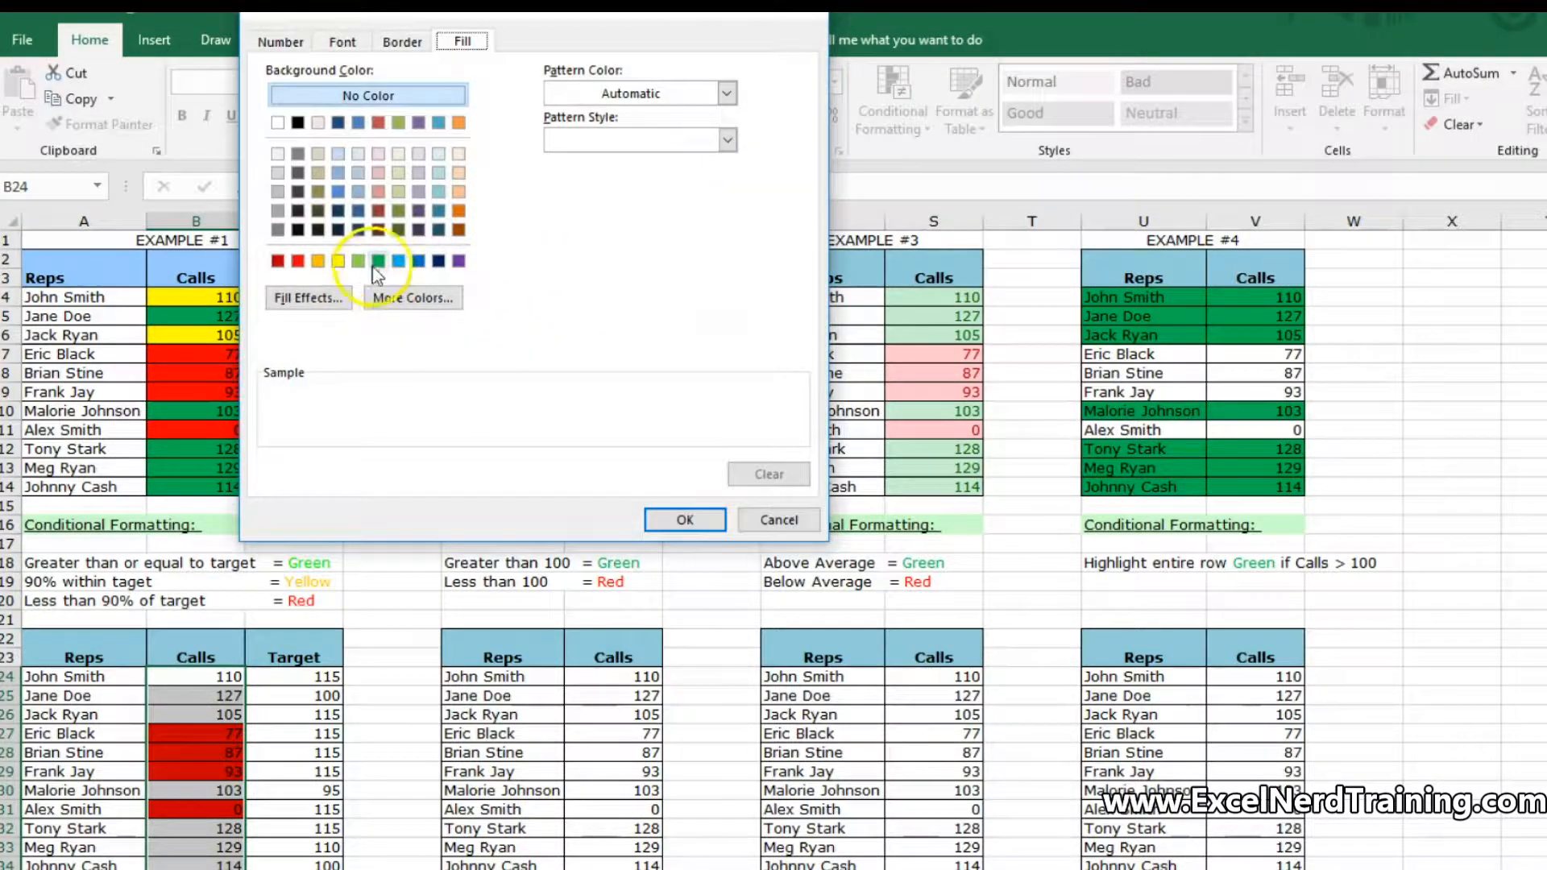
left_click(378, 261)
left_click(686, 522)
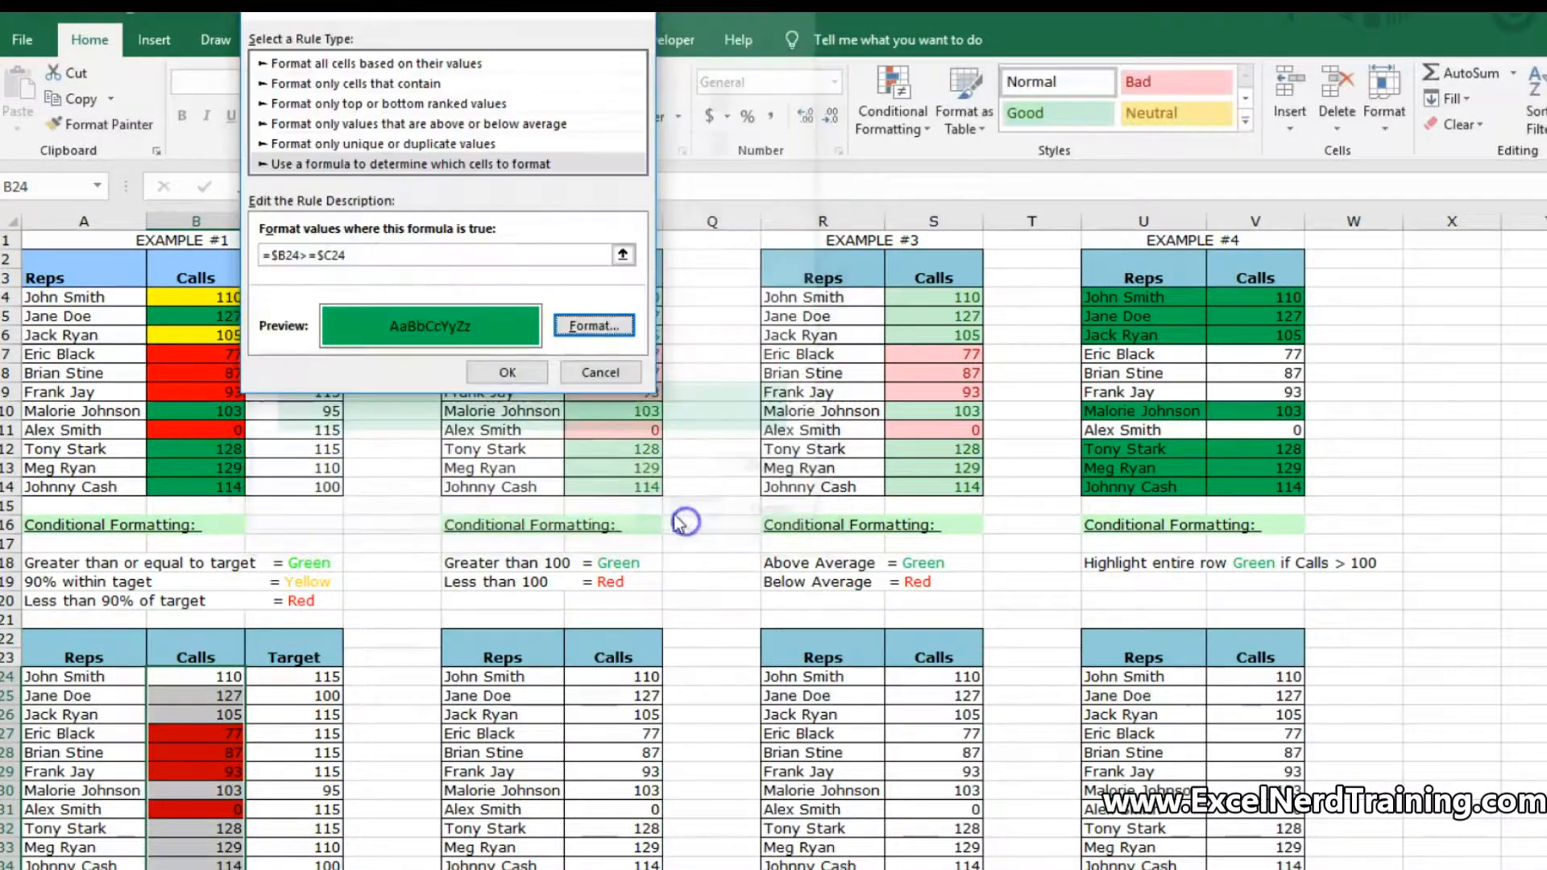
left_click(510, 369)
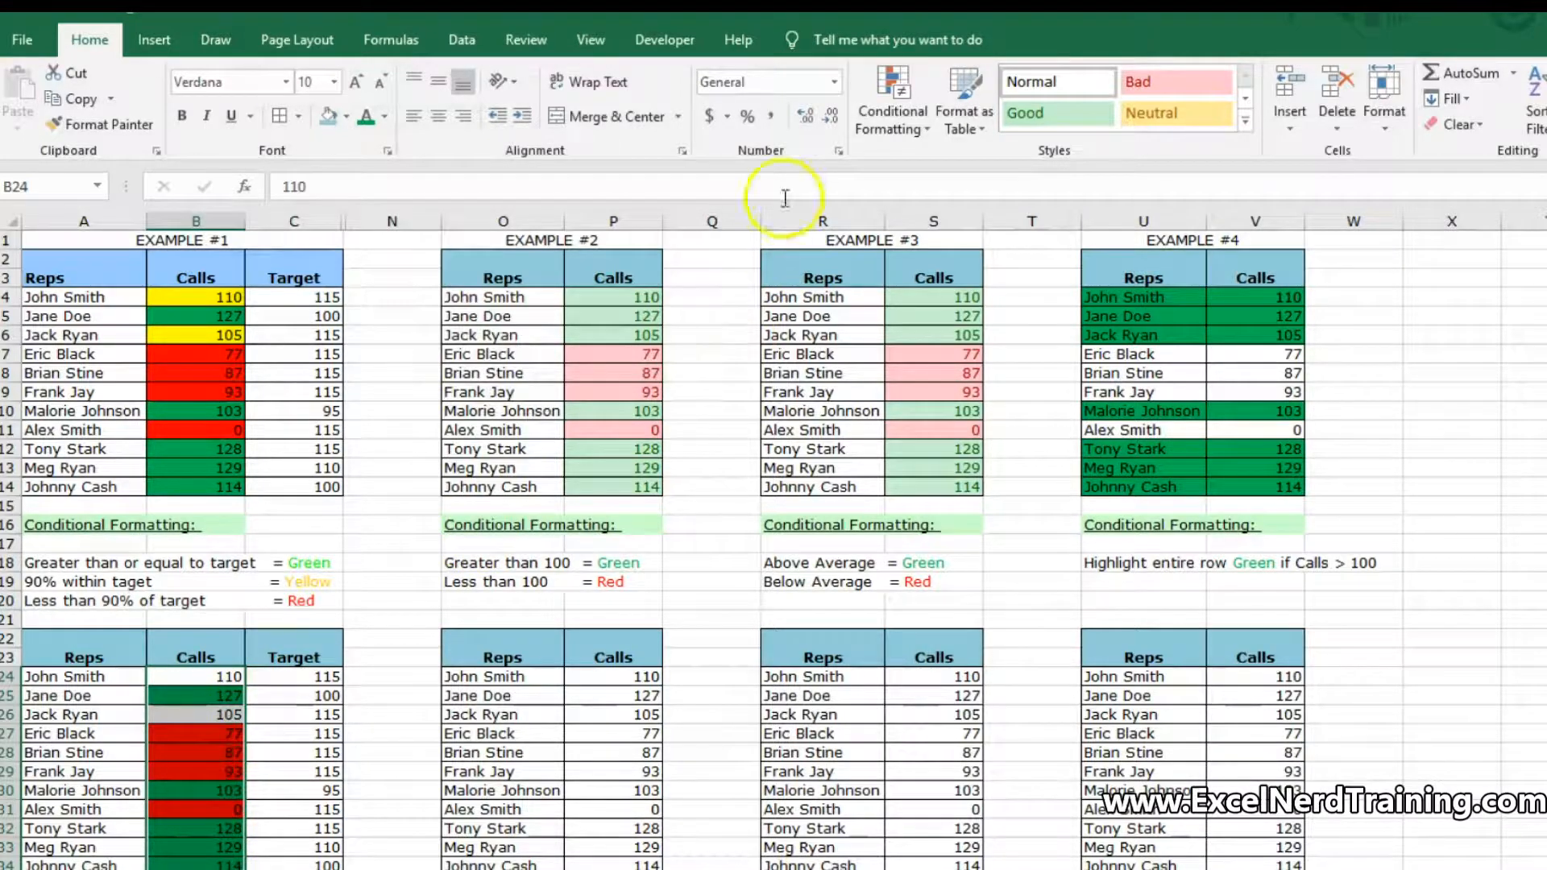
Start a third formula-based conditional formatting rule for the selected Calls cells, using =$B24<$C24>=$B24*.9.
left_click(916, 121)
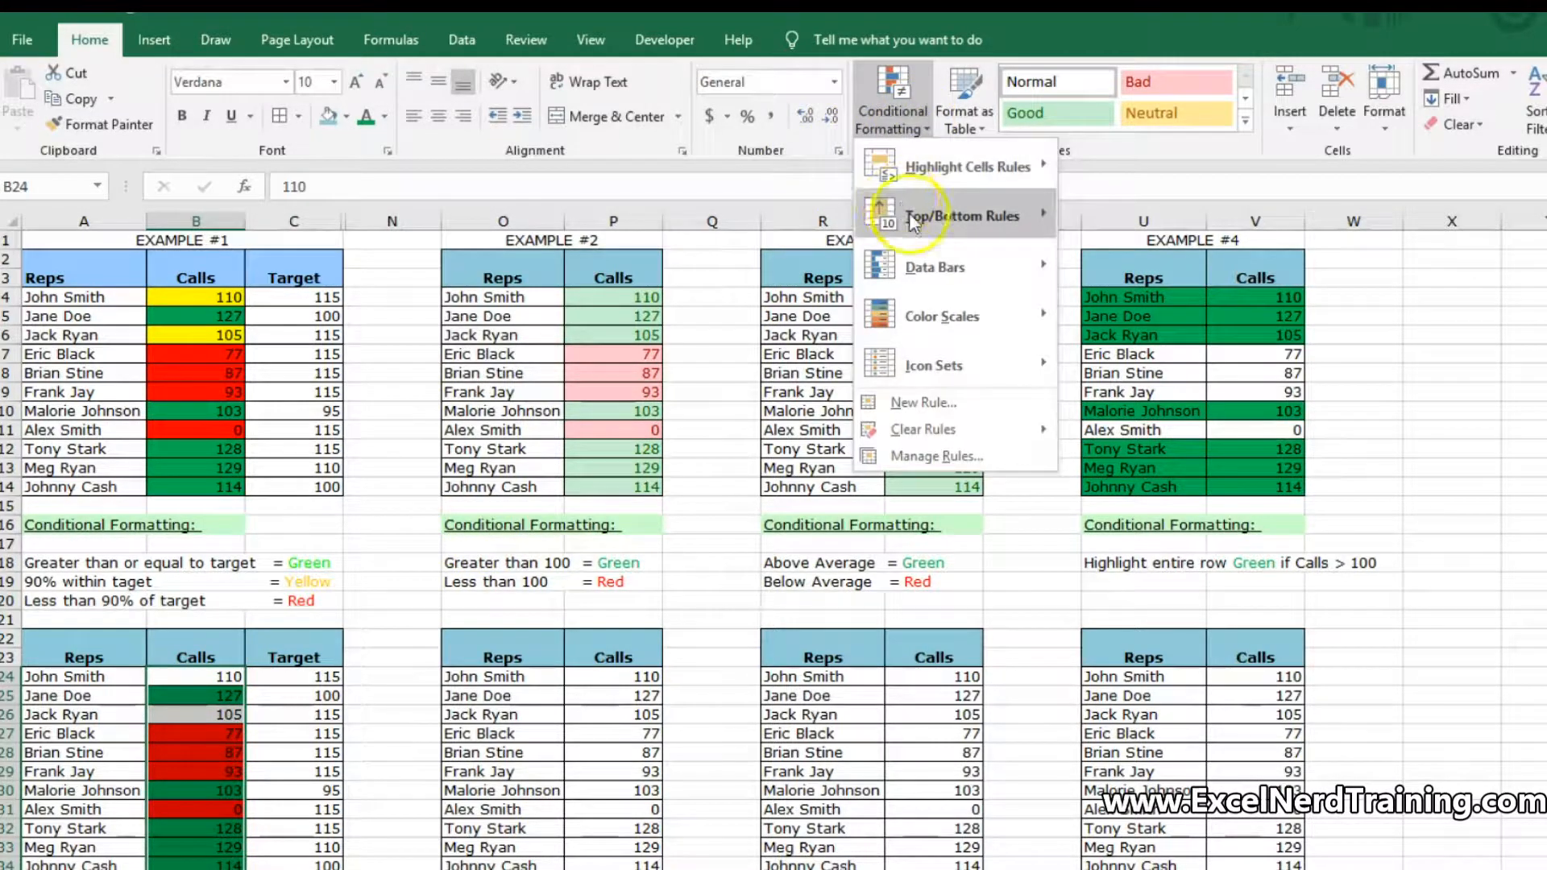
left_click(948, 414)
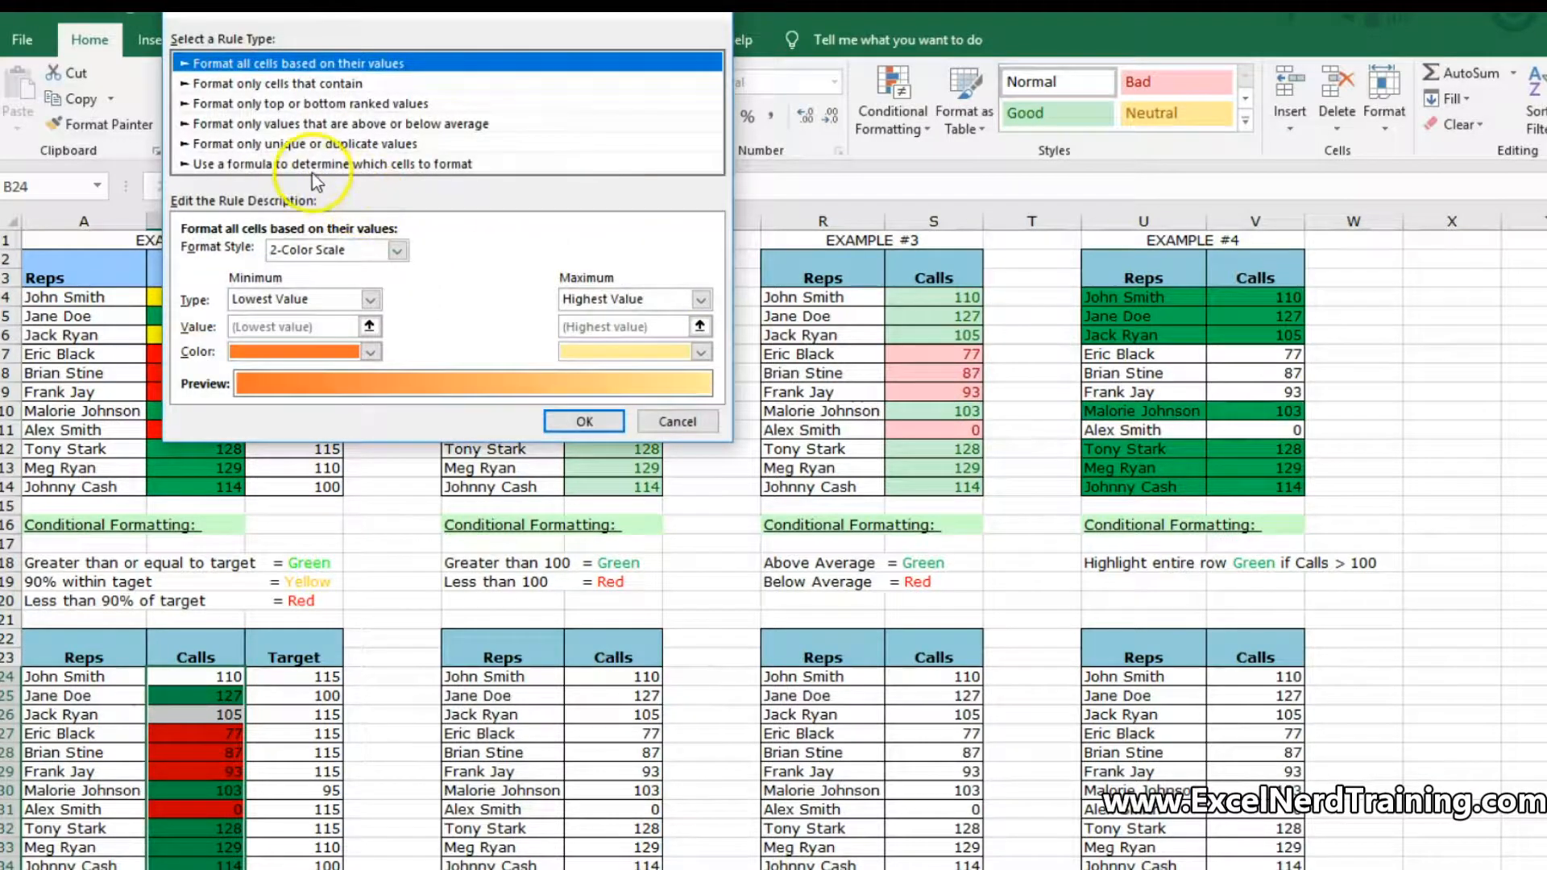
left_click(300, 165)
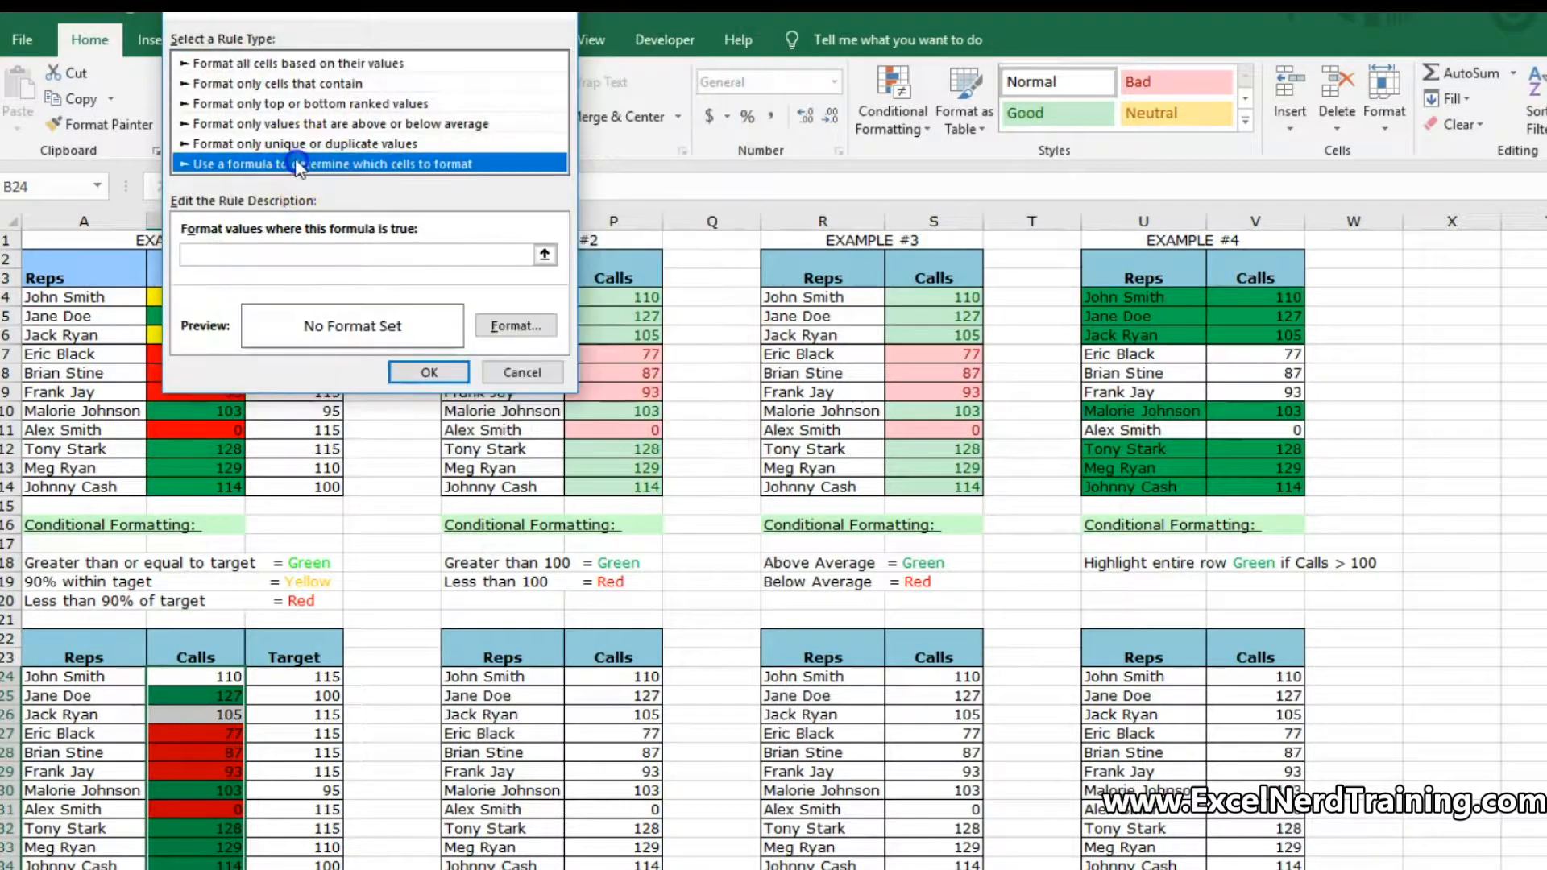
left_click(277, 256)
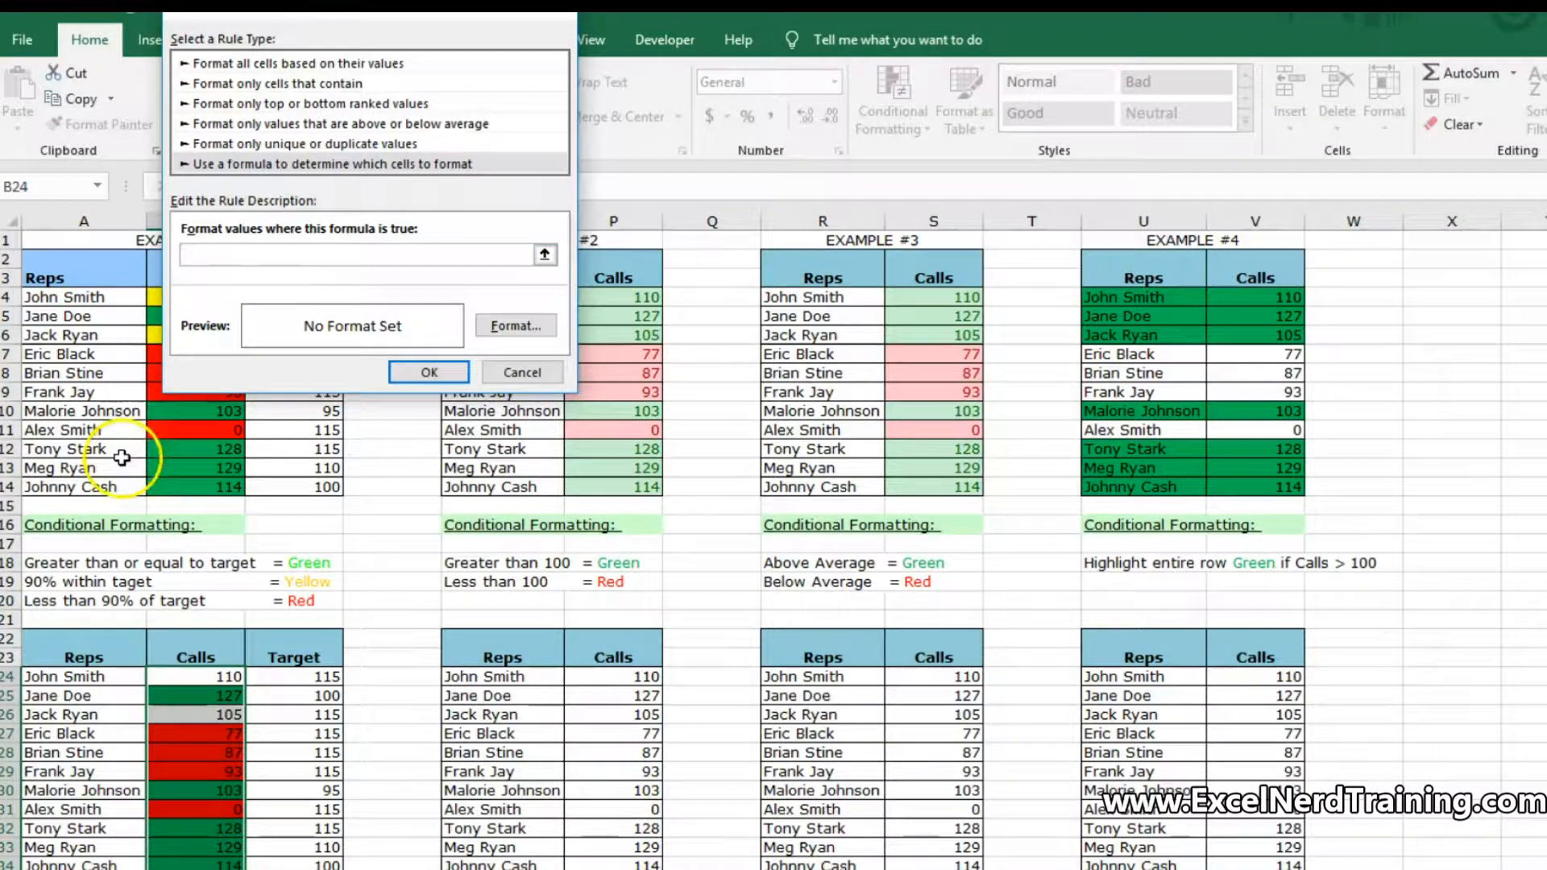
left_click(177, 675)
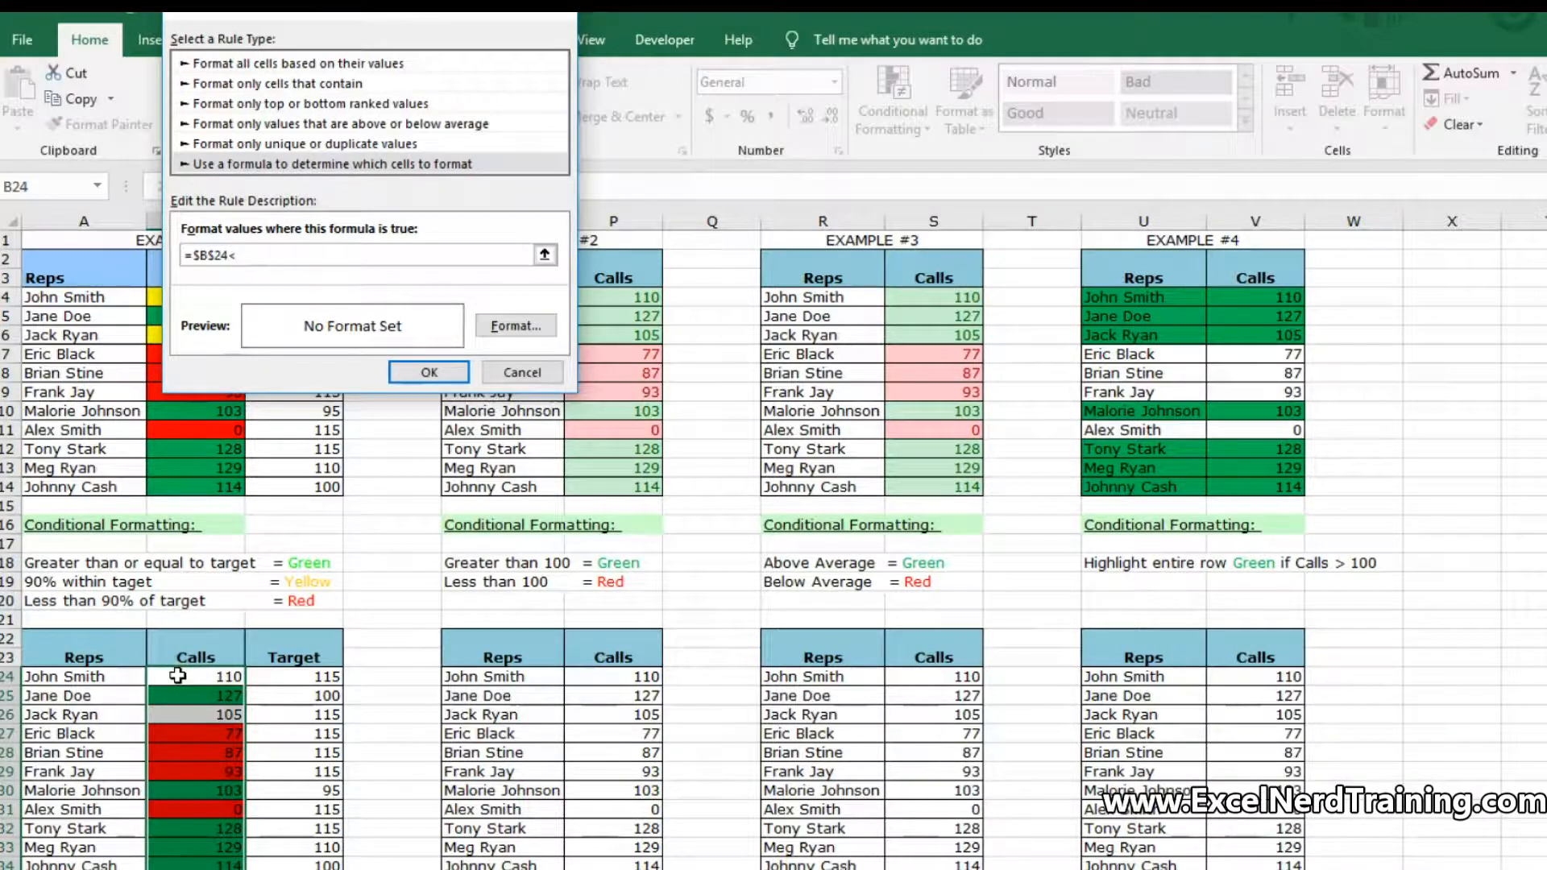
left_click(306, 675)
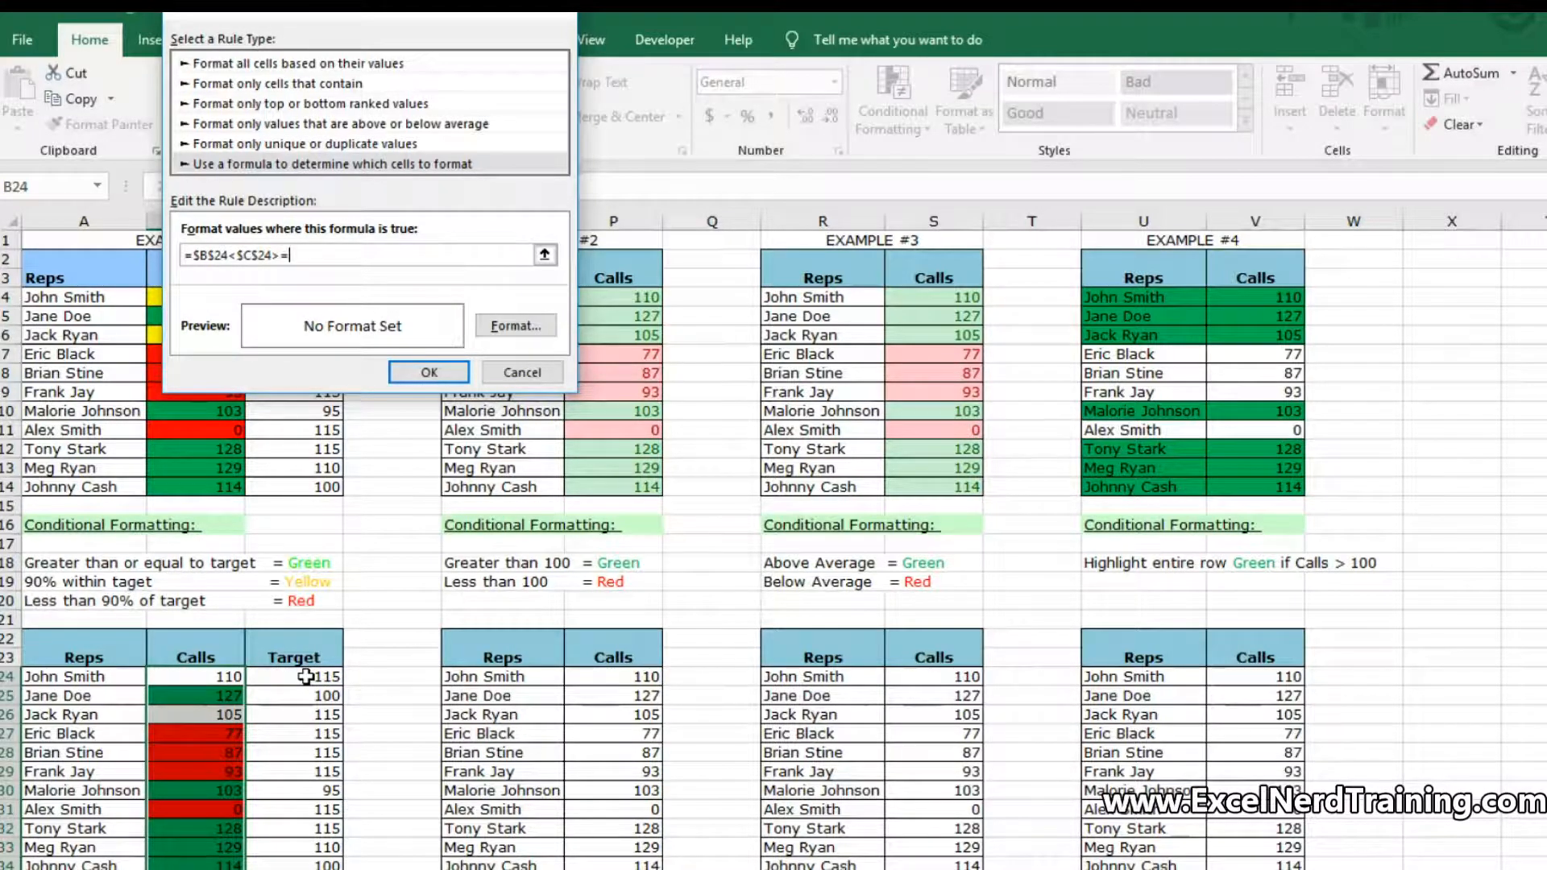
left_click(221, 674)
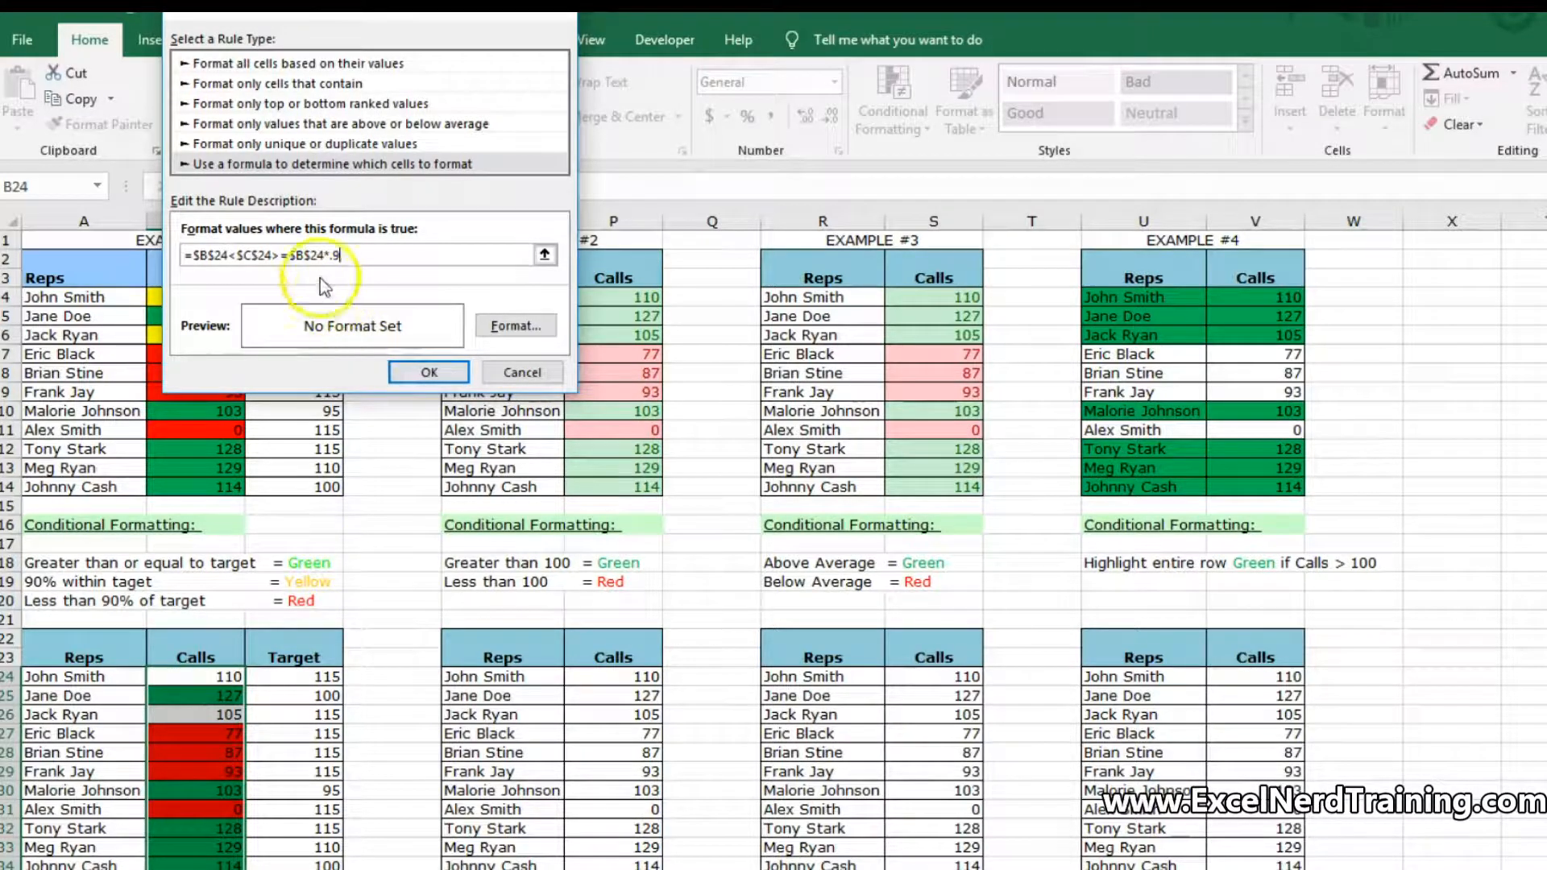
key("BackSpace")
left_click(252, 255)
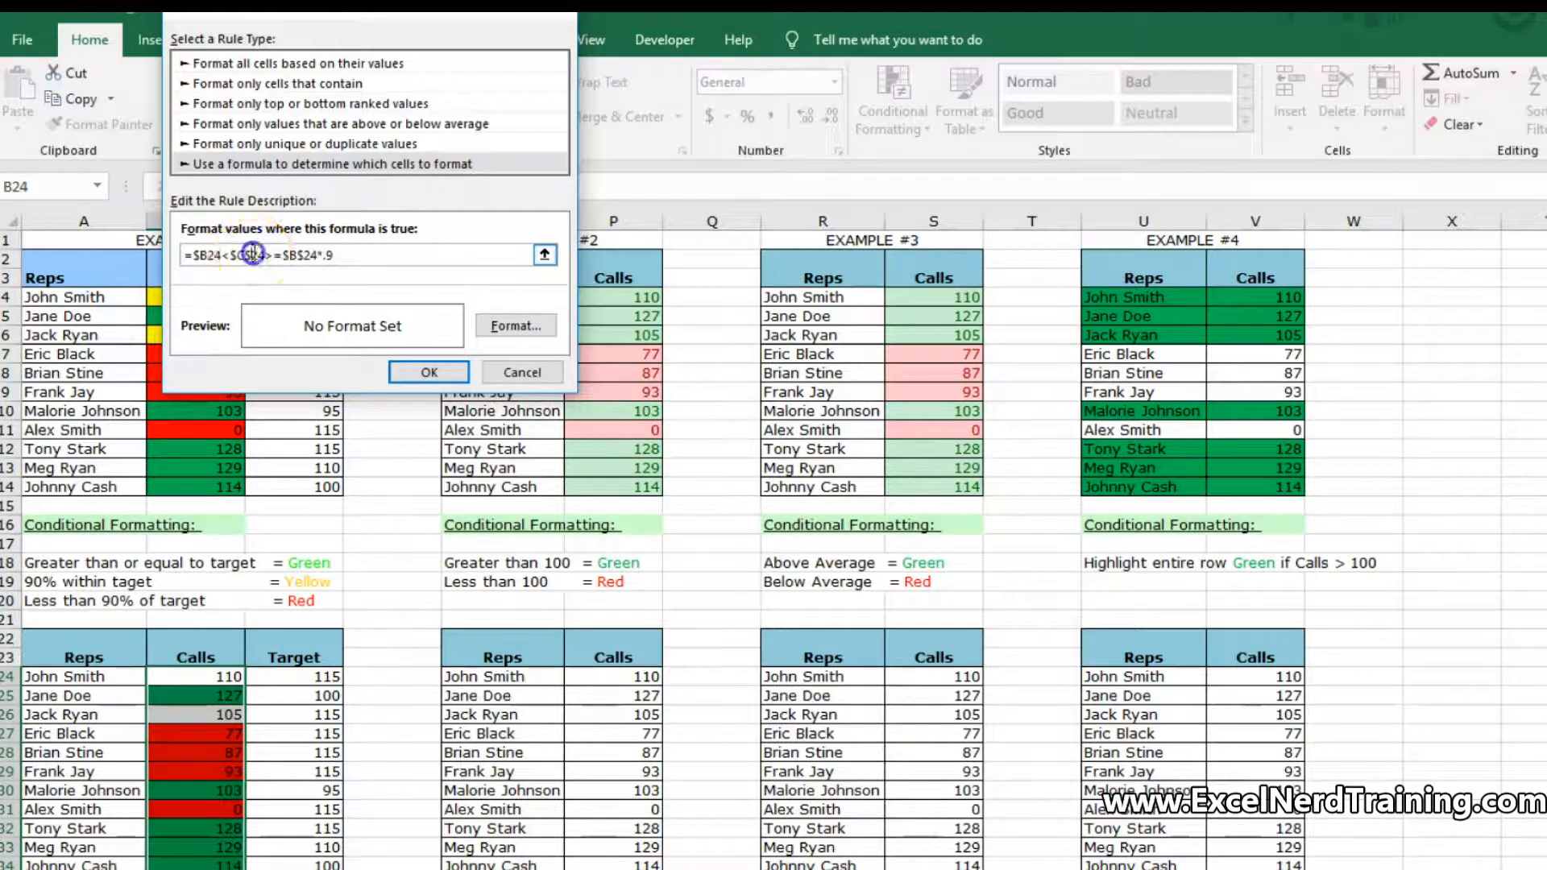
left_click(300, 256)
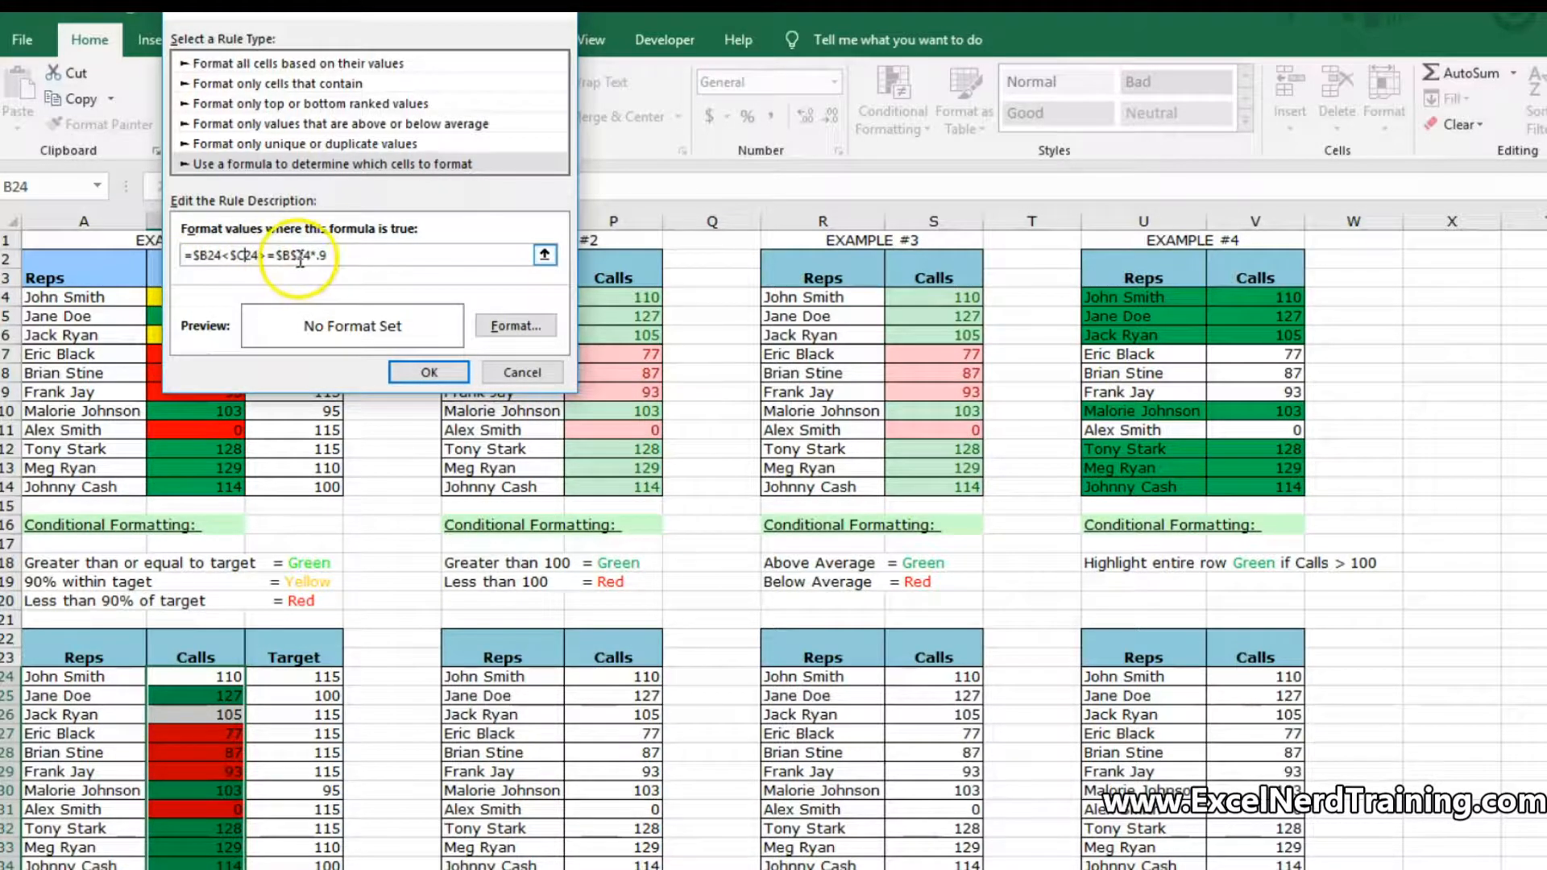
Give the within-90%-of-target rule a yellow fill and apply it to the selected Calls cells.
left_click(516, 326)
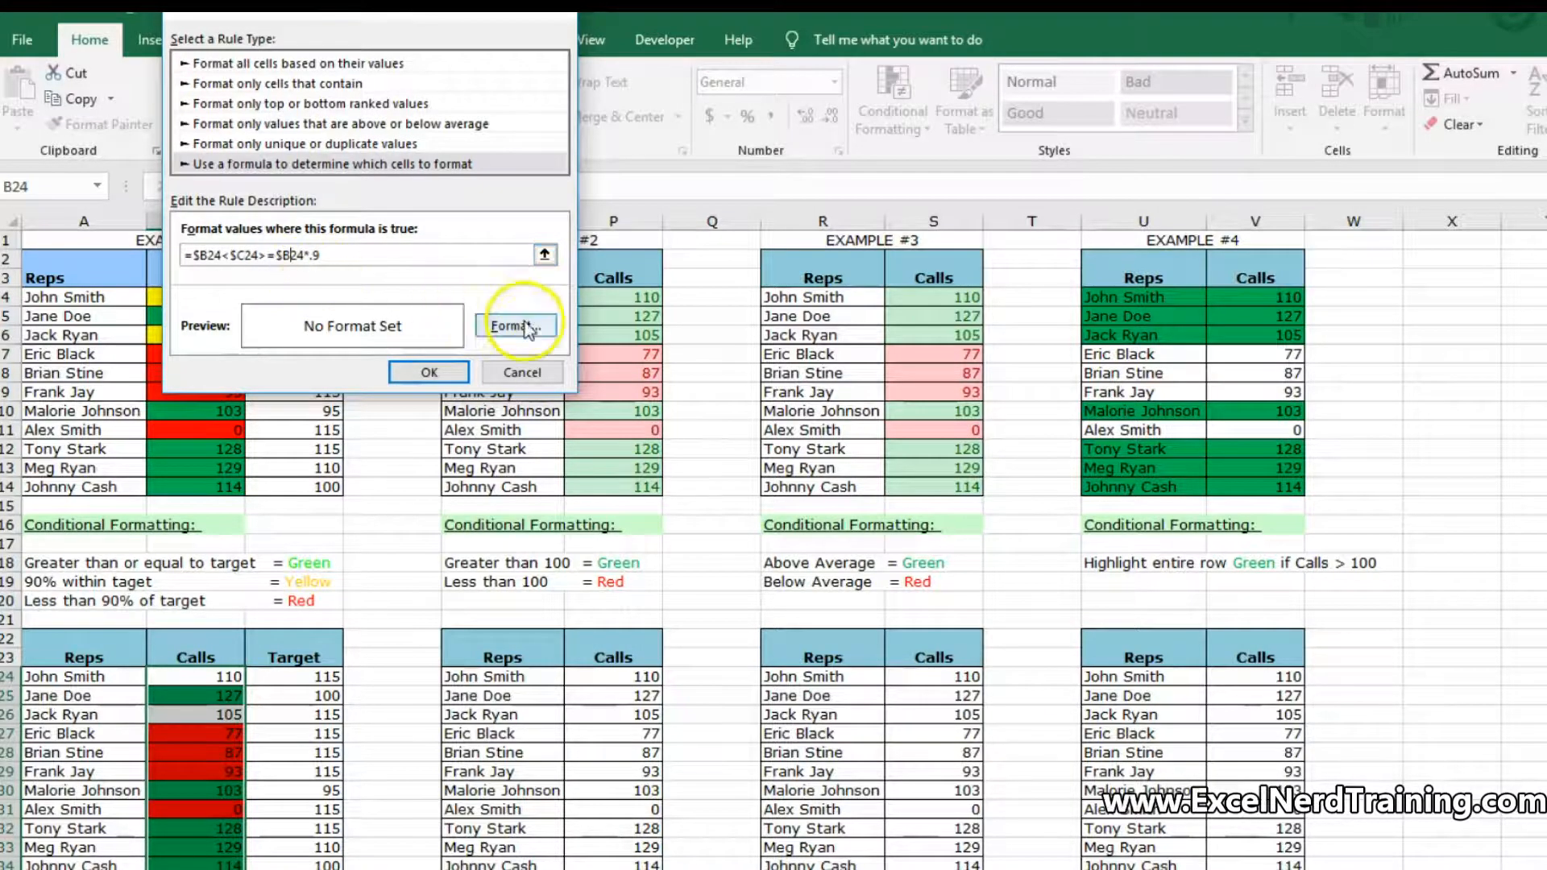
left_click(254, 260)
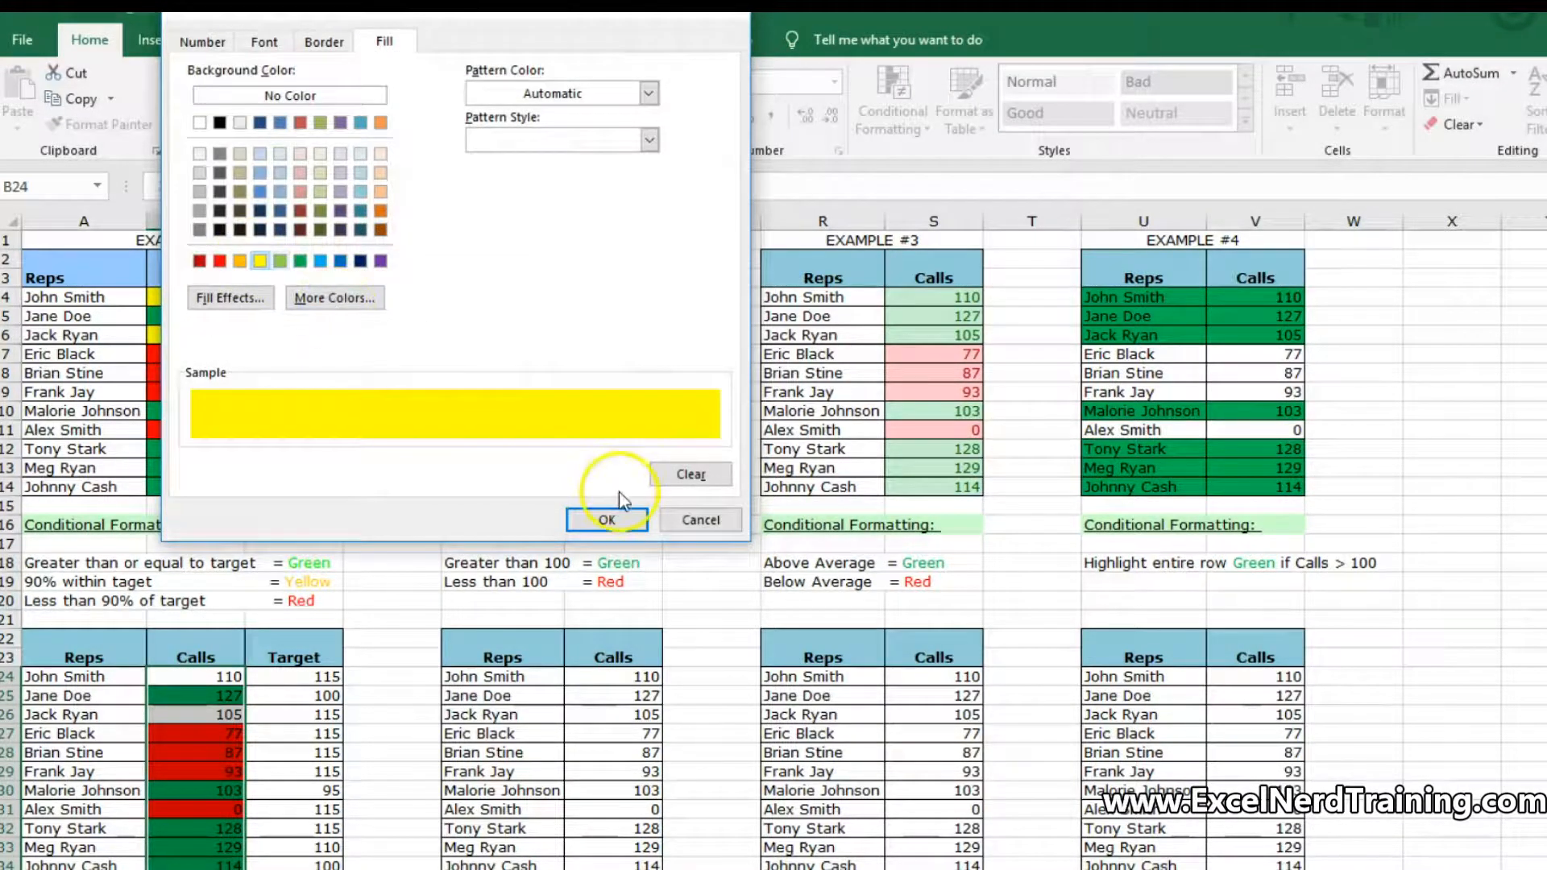
left_click(616, 511)
left_click(429, 373)
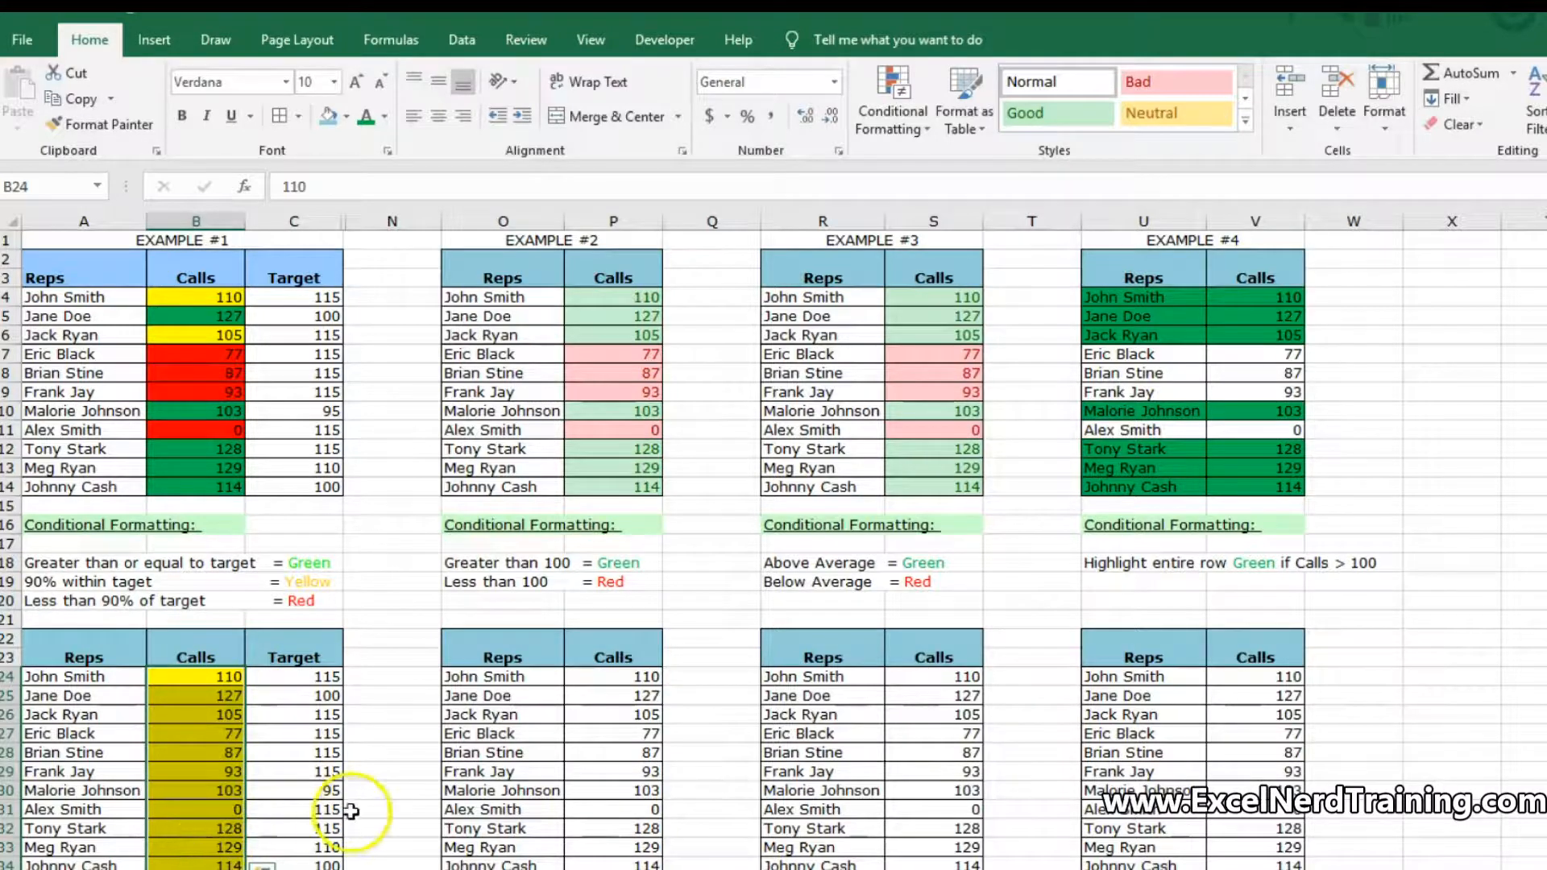
Reorder the Calls cells' conditional formatting rules so the yellow rule comes last, after the green and red ones.
left_click(906, 127)
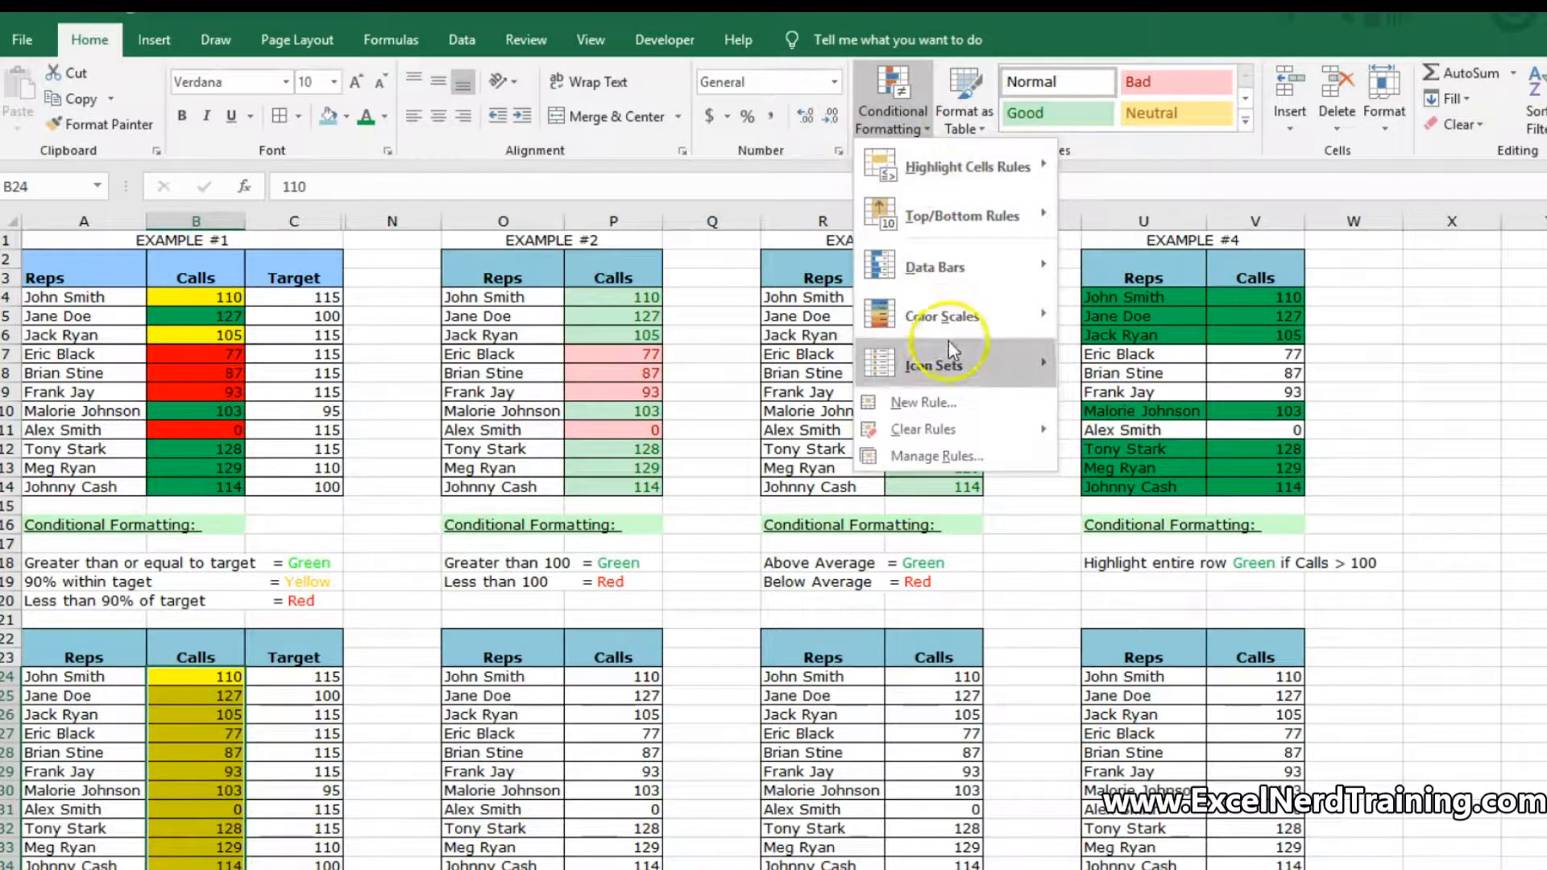
left_click(953, 454)
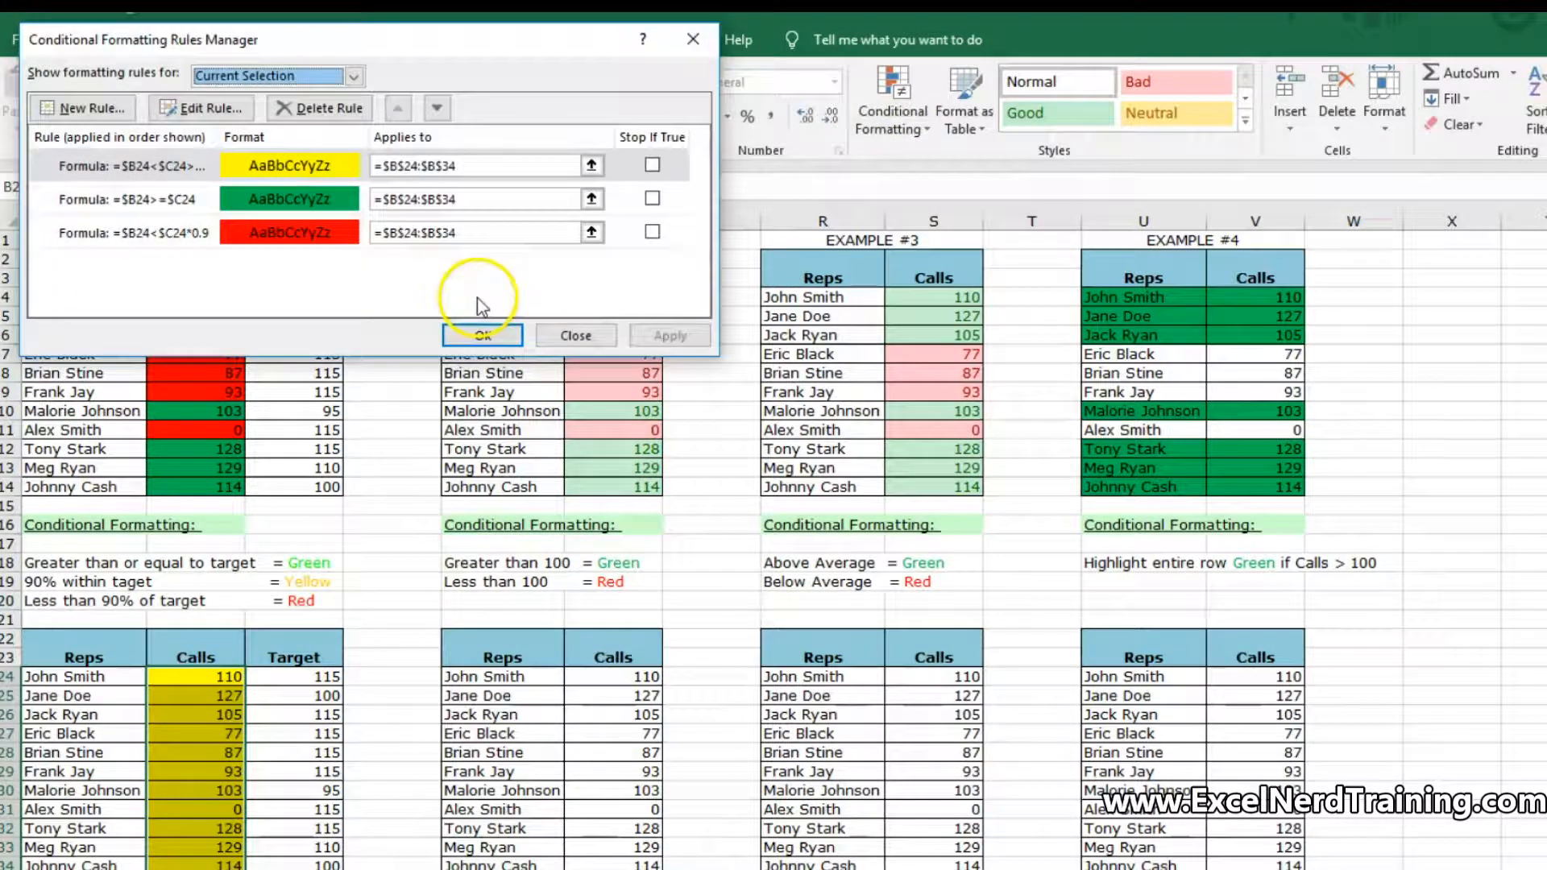
left_click(196, 169)
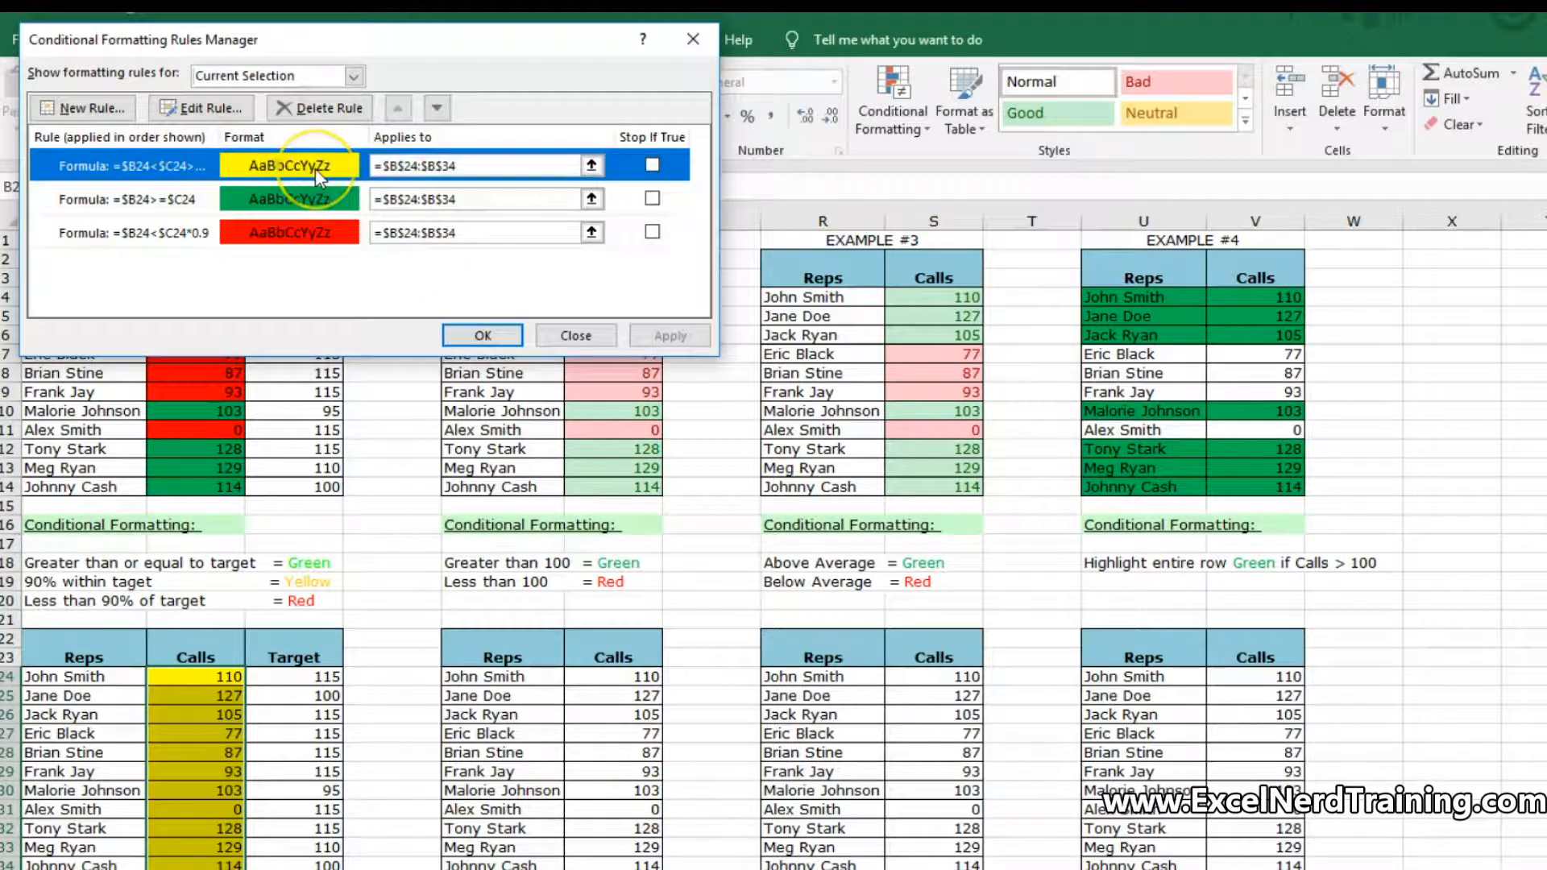
left_click(436, 107)
left_click(436, 108)
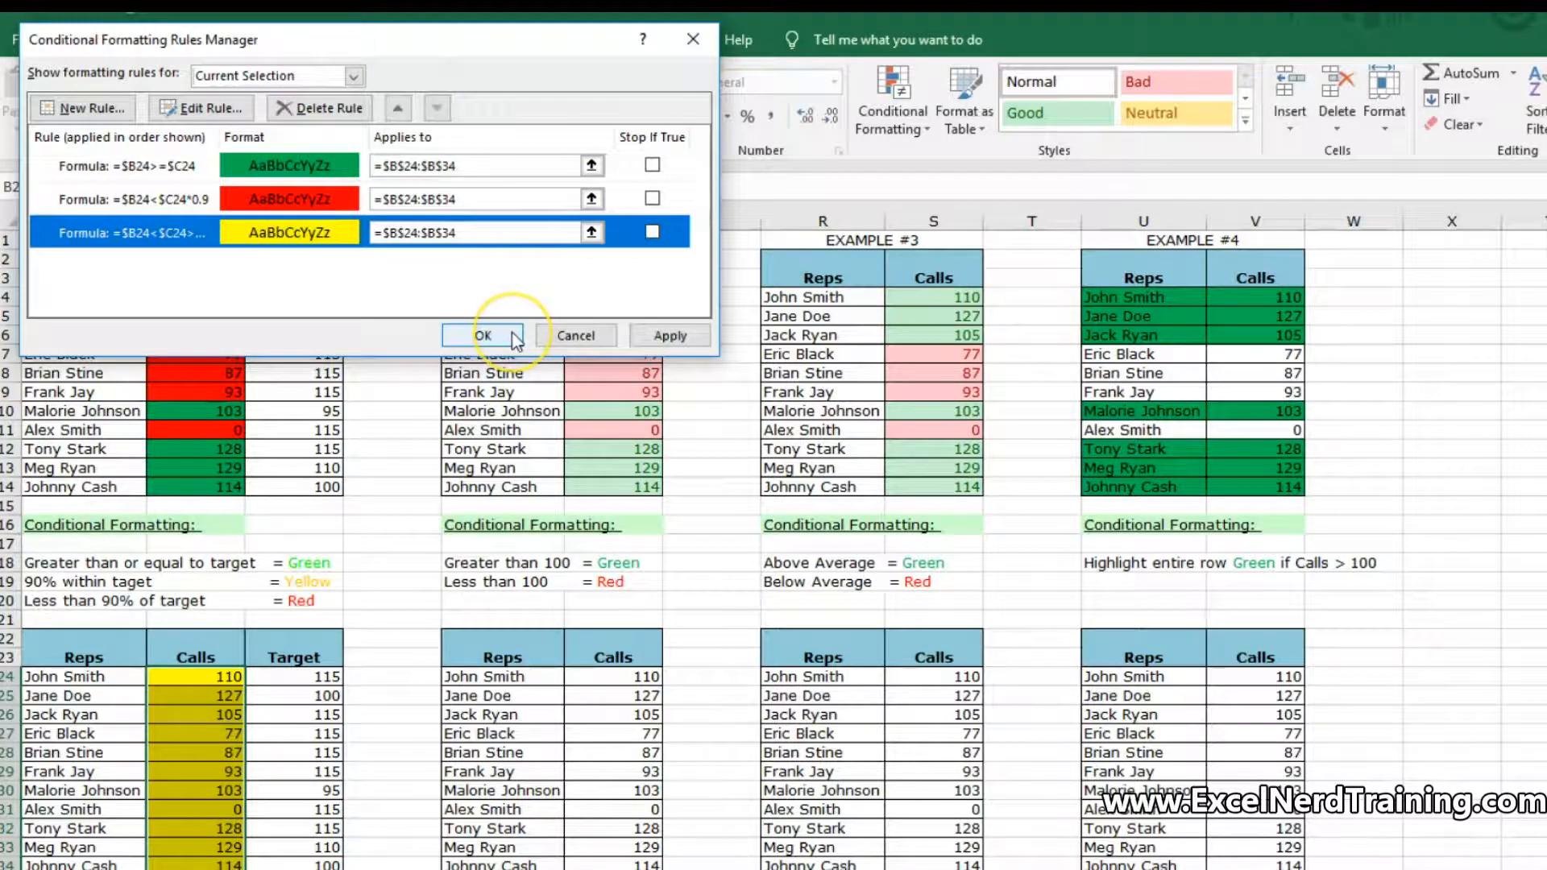
left_click(482, 335)
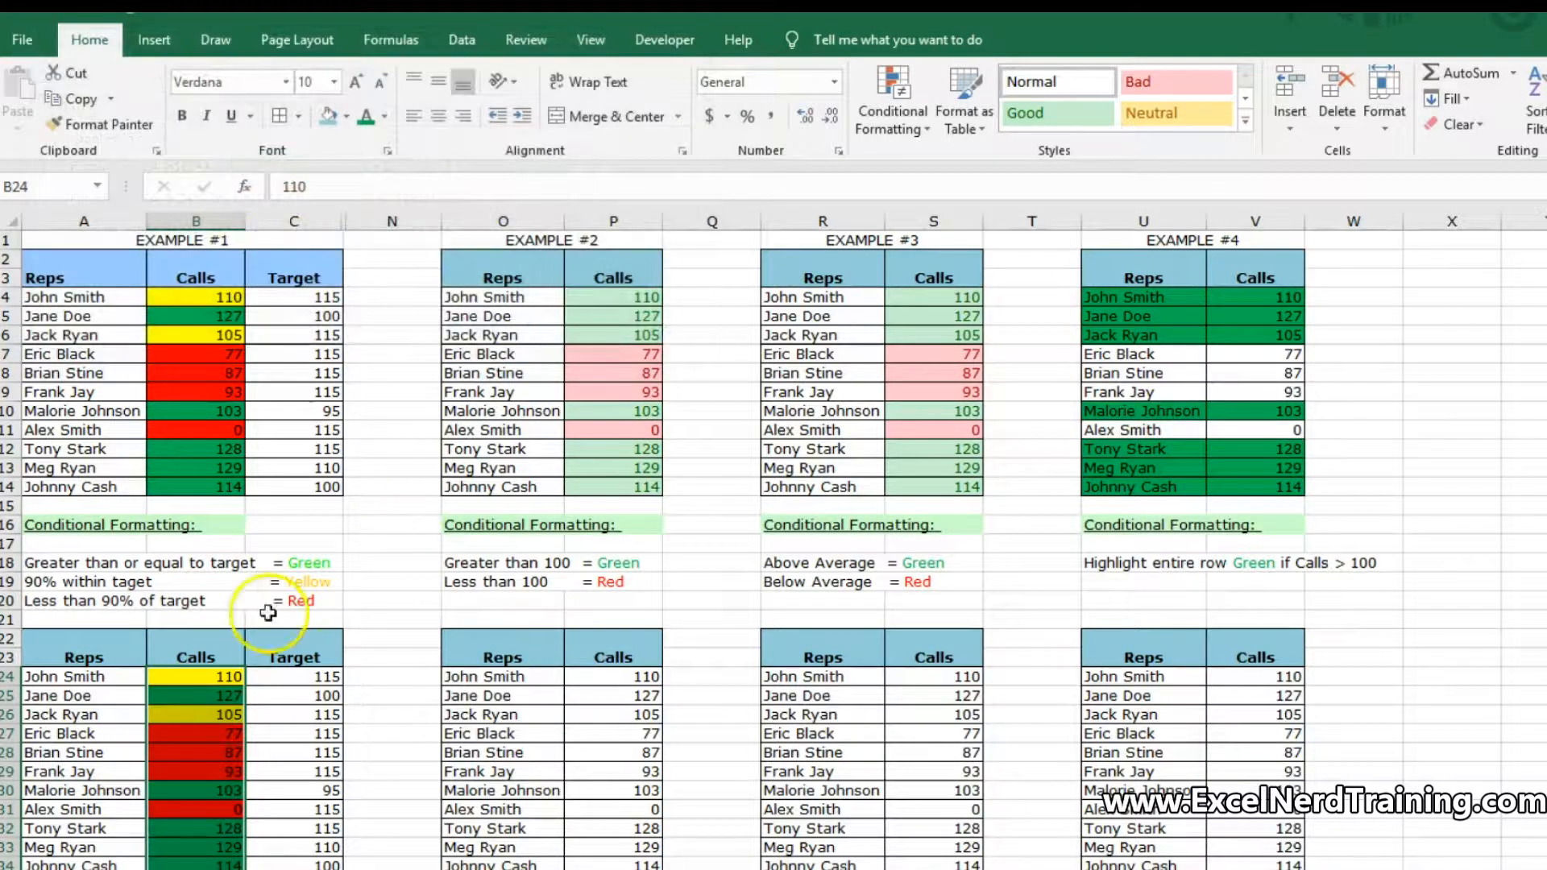
left_click(412, 744)
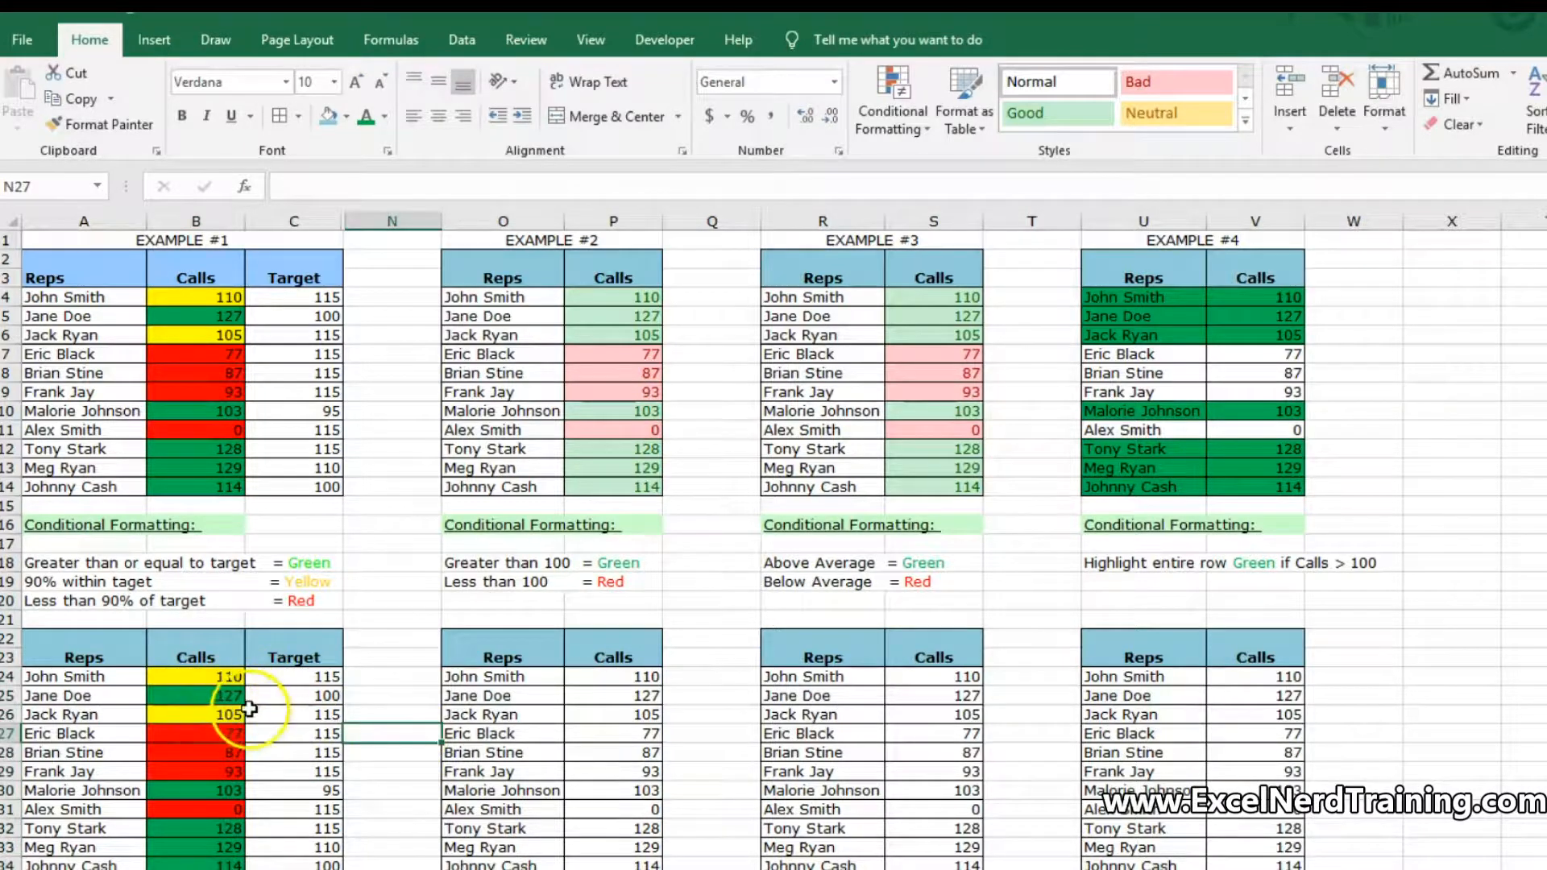
Examine the order of the conditional formatting rules applied to the Calls values in the lower first table.
scroll(247, 717, "down", 2)
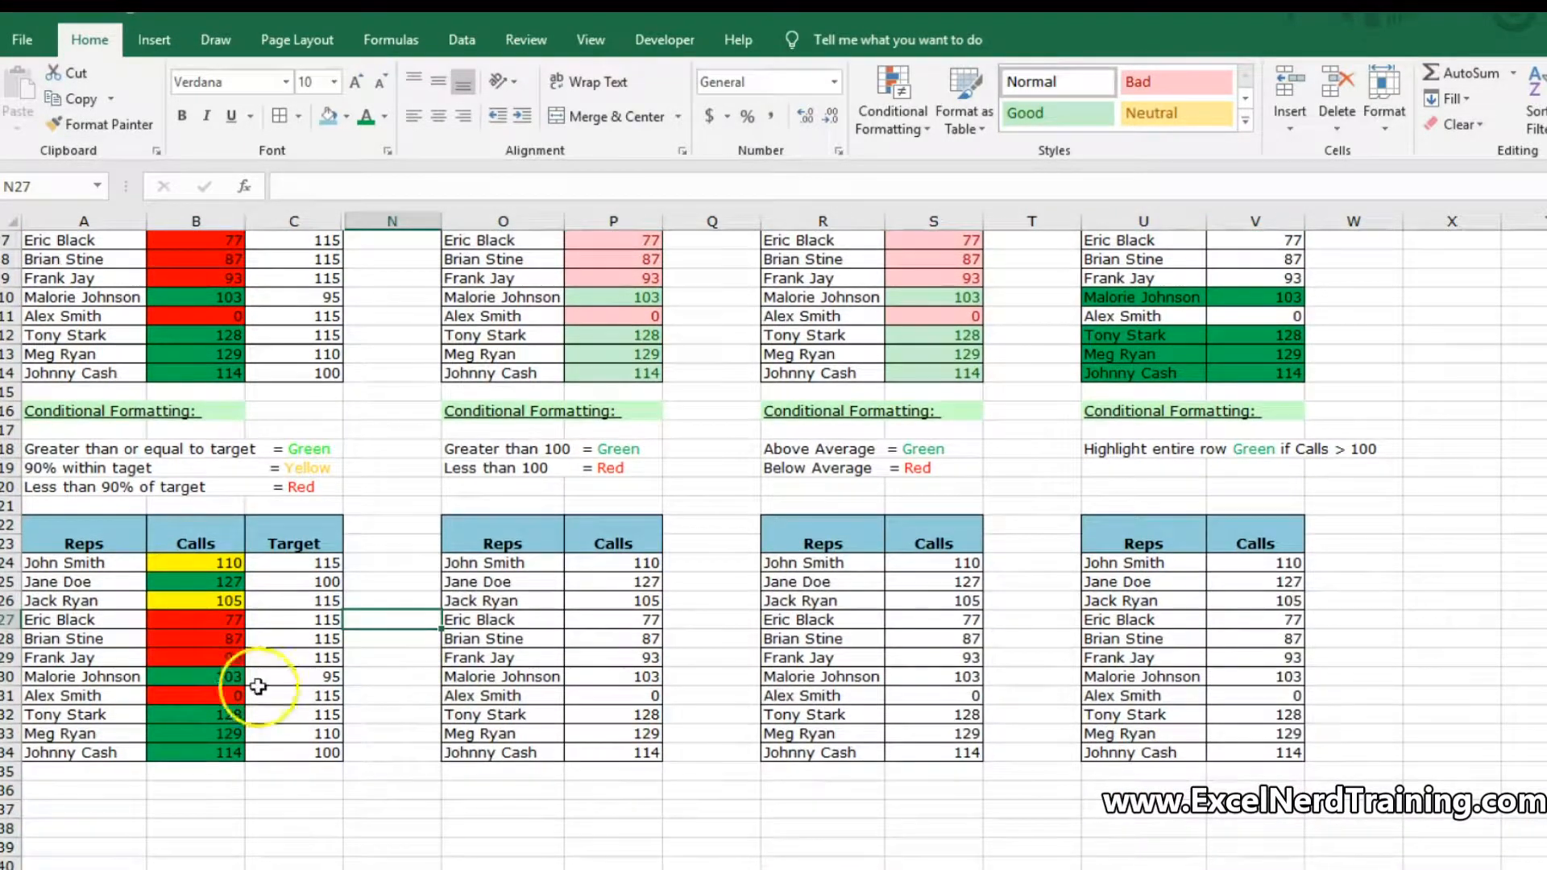
left_click_drag(224, 564, 202, 760)
scroll(228, 776, "up", 2)
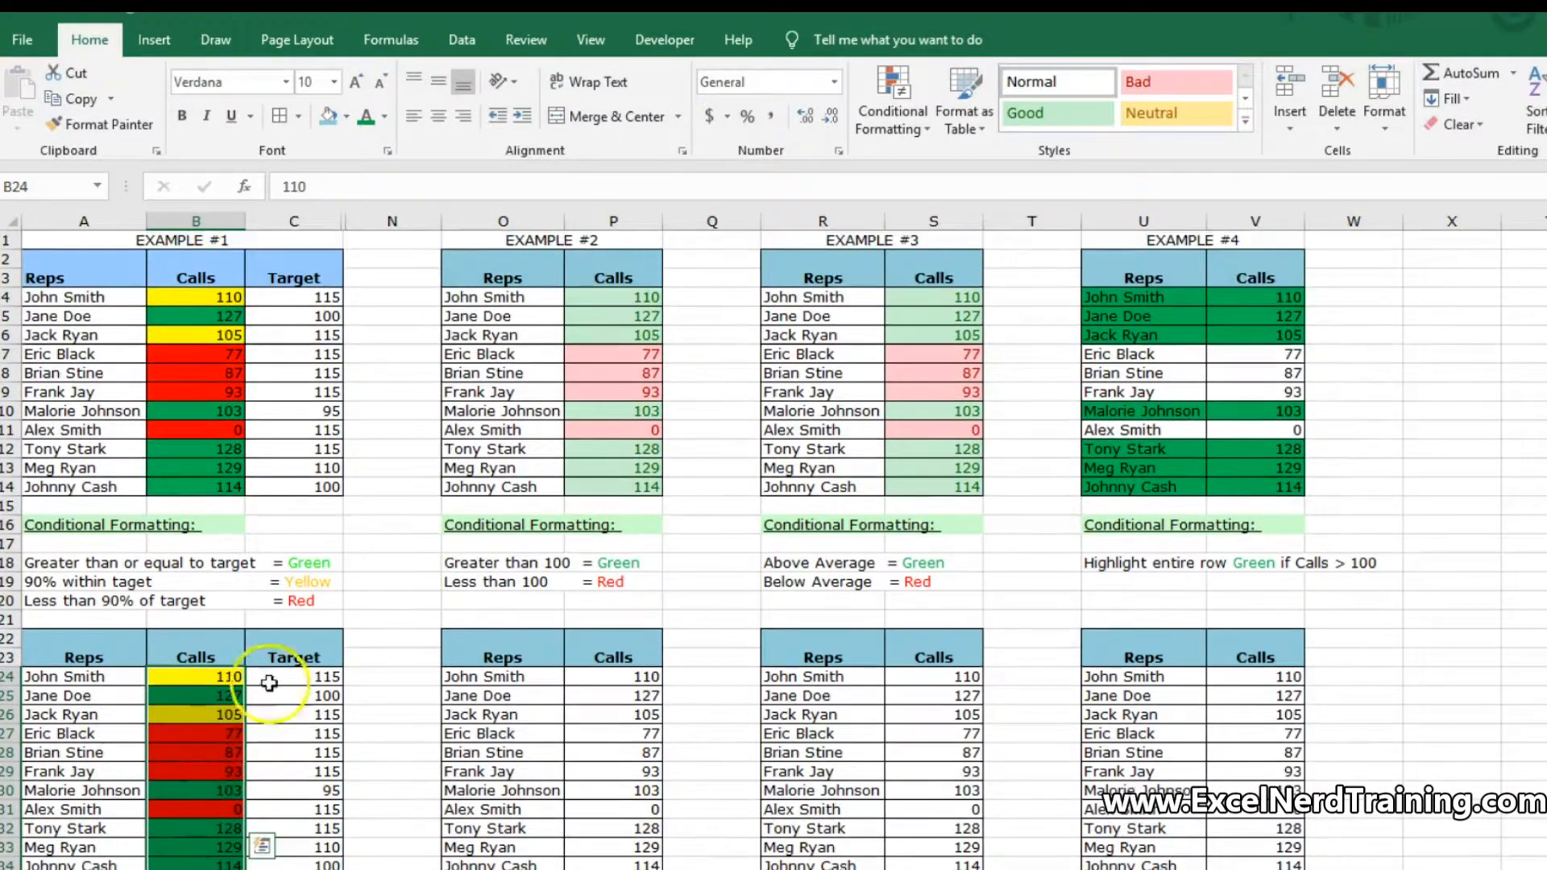
left_click(920, 129)
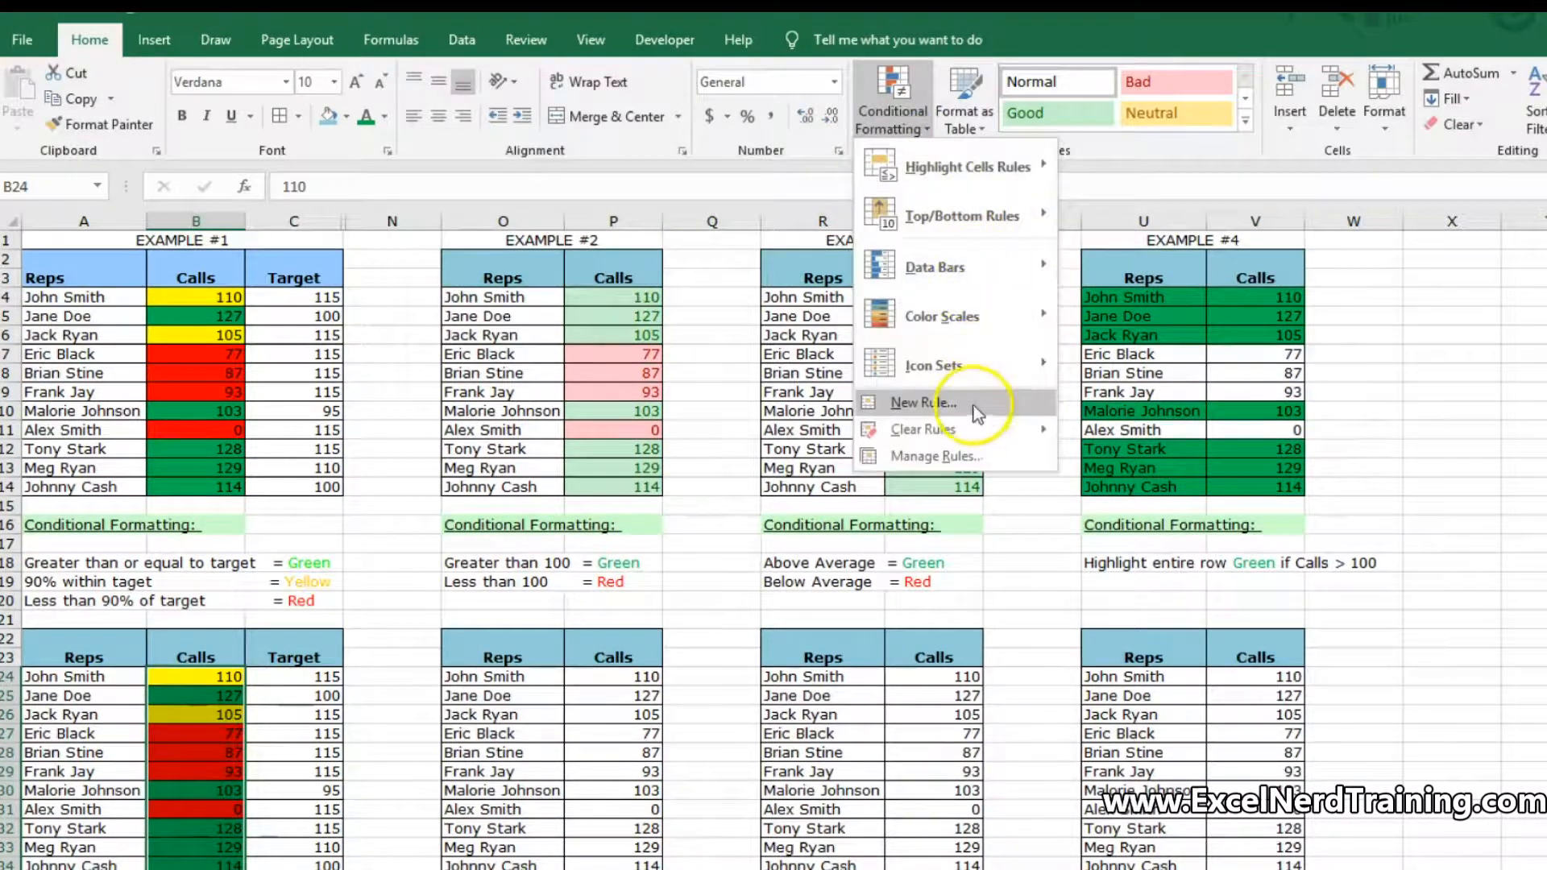
left_click(979, 454)
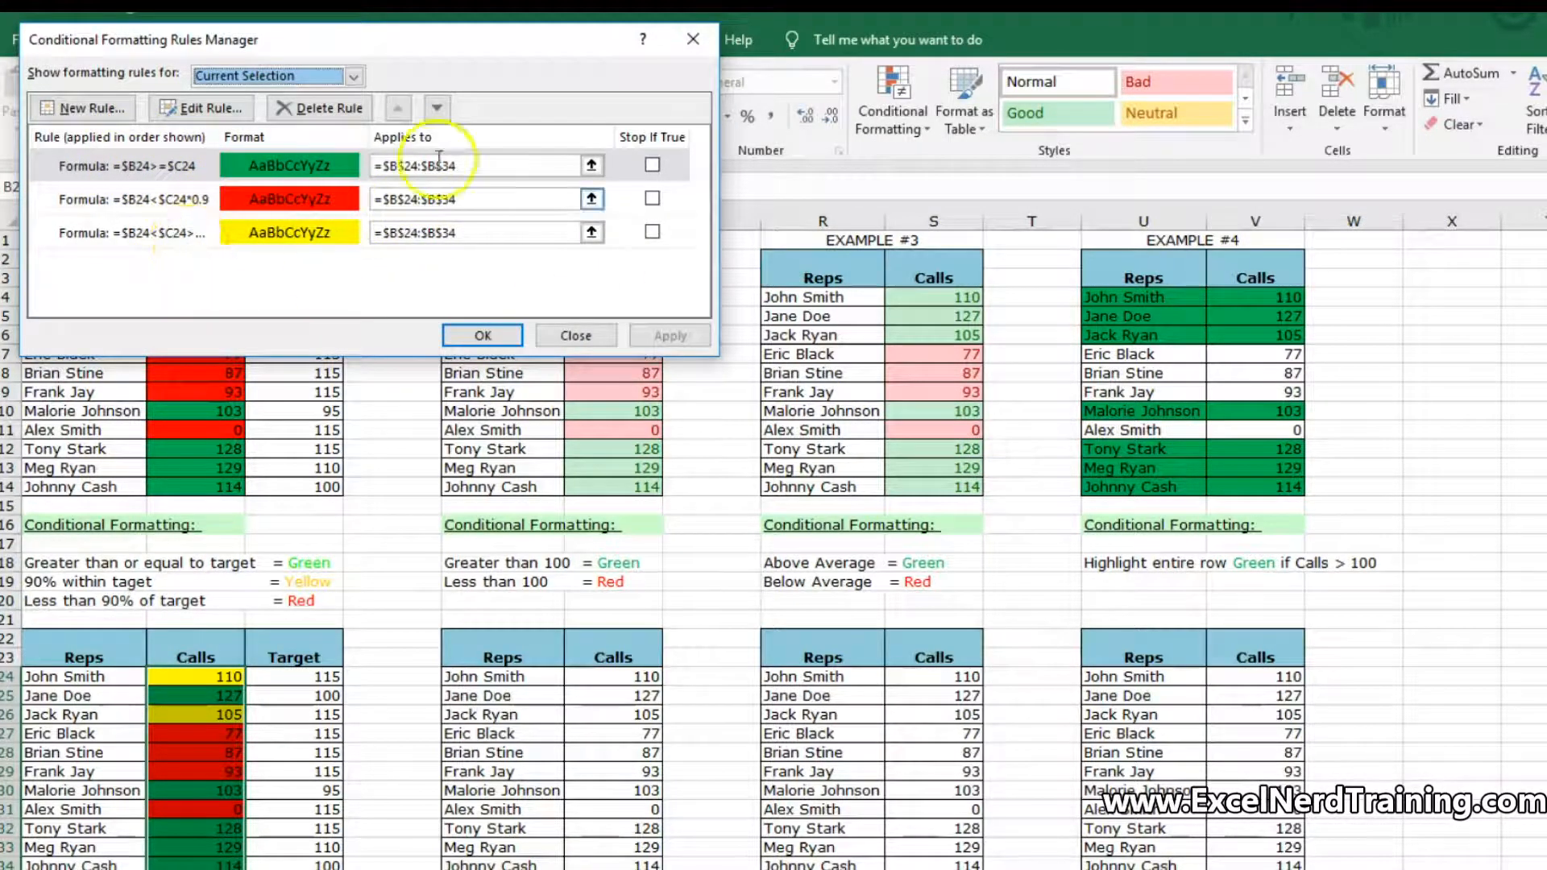
left_click(689, 41)
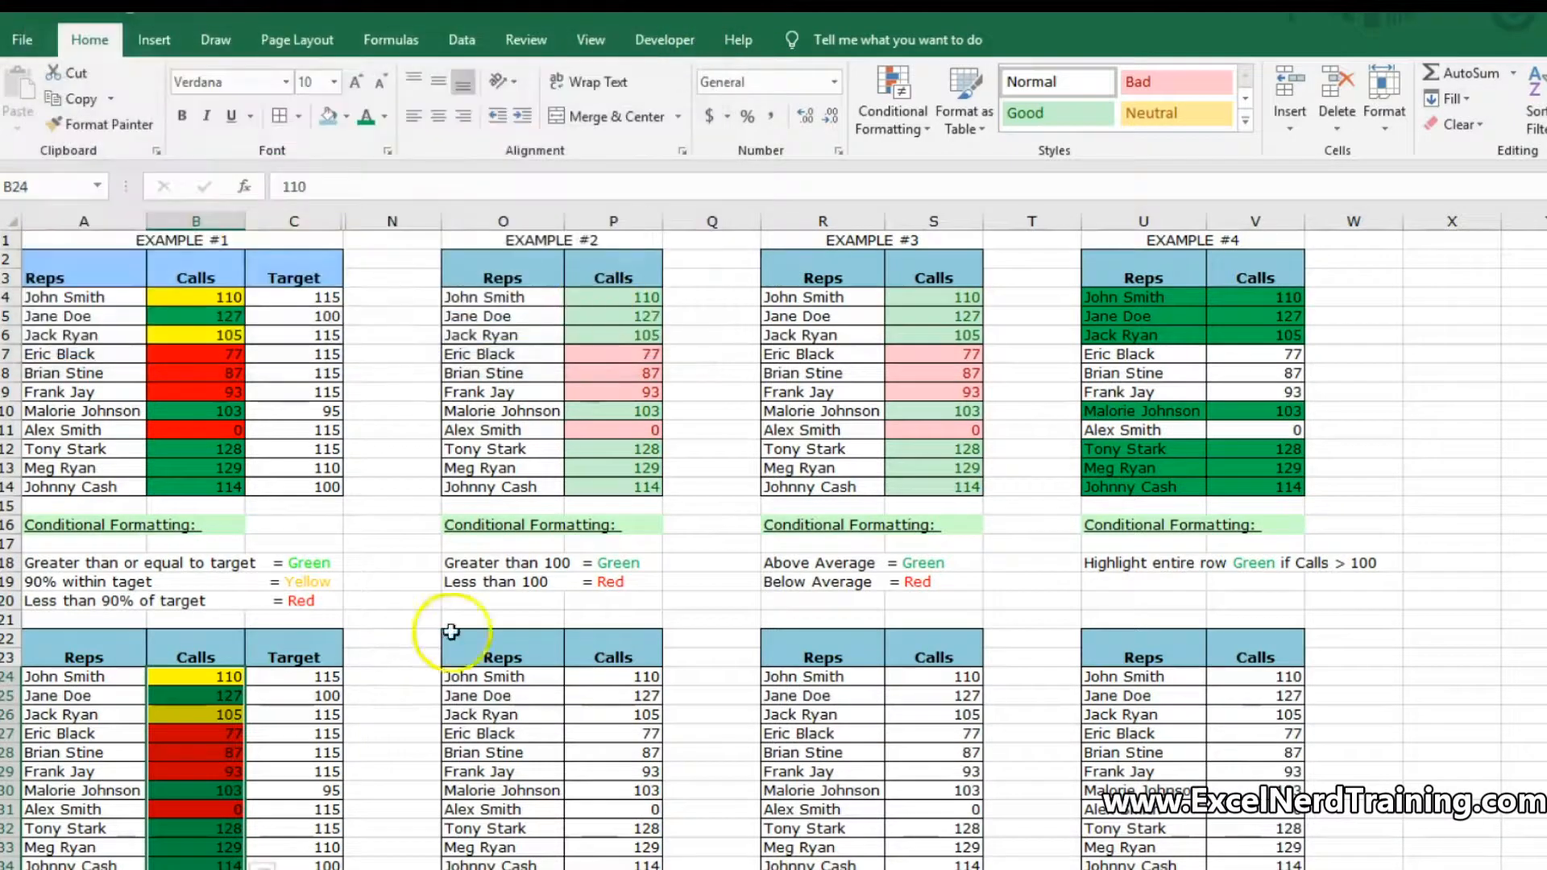
left_click(427, 636)
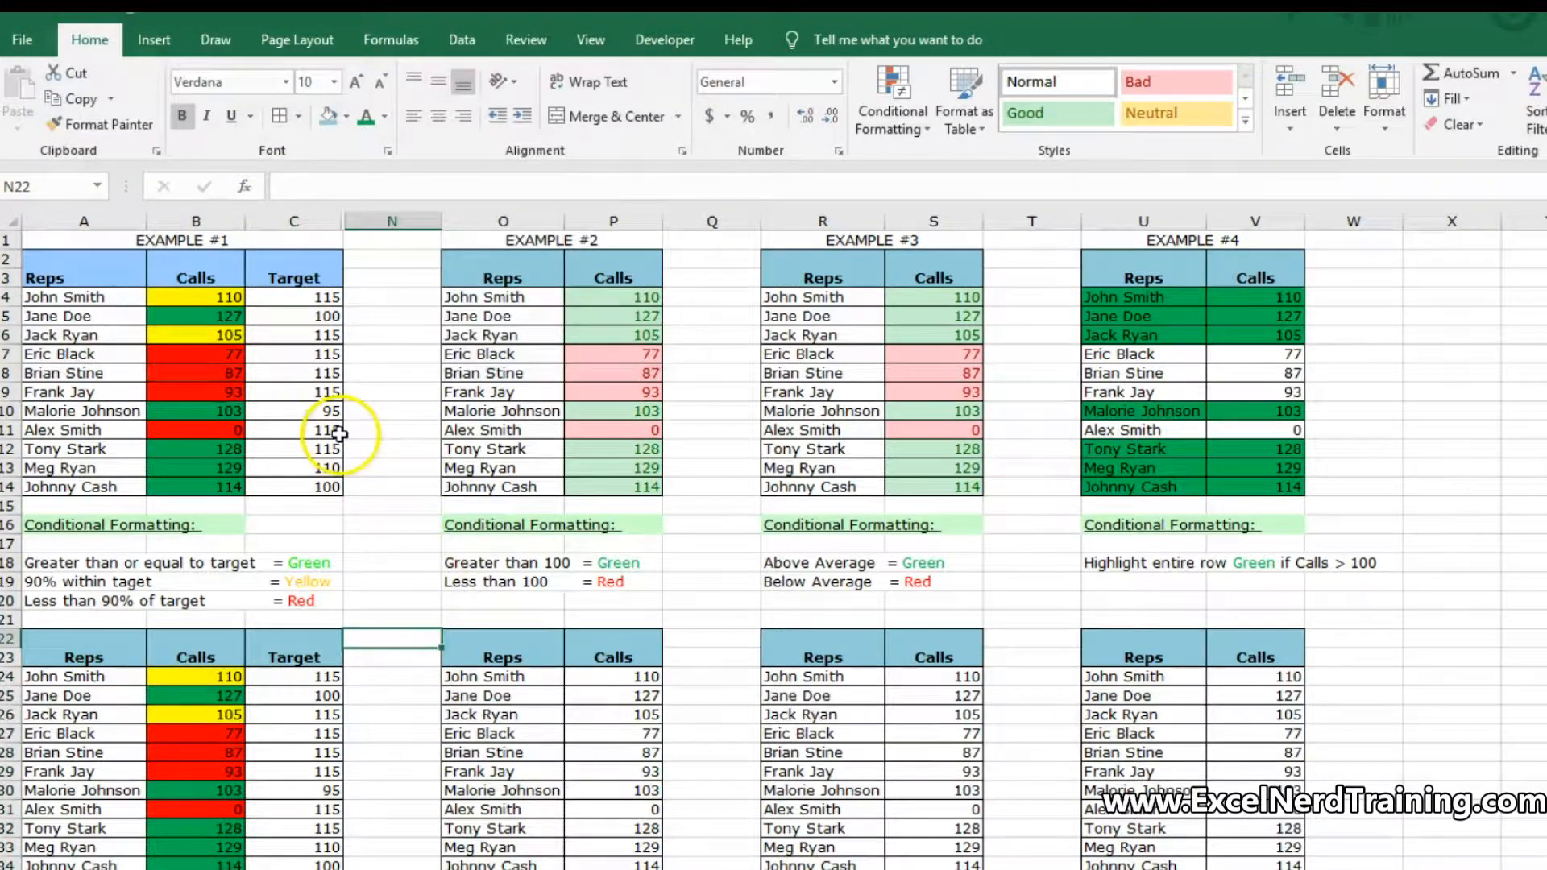
Review Example #2's table and criteria, and start a Greater Than highlight rule for the Calls values in the lower second table.
left_click_drag(507, 252, 612, 486)
left_click(481, 567)
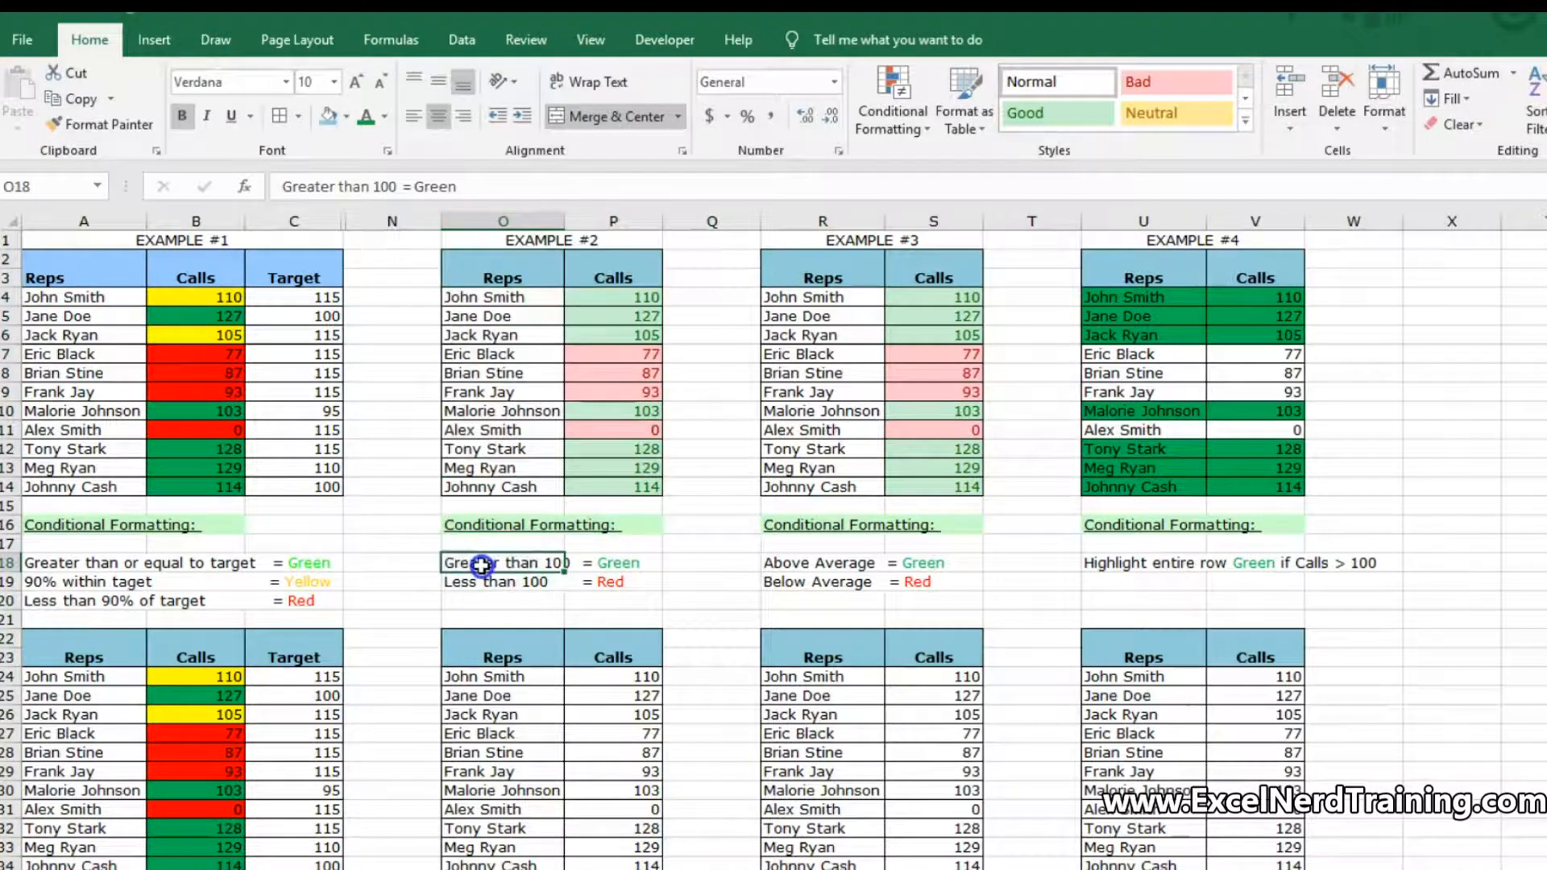
left_click_drag(610, 298, 610, 469)
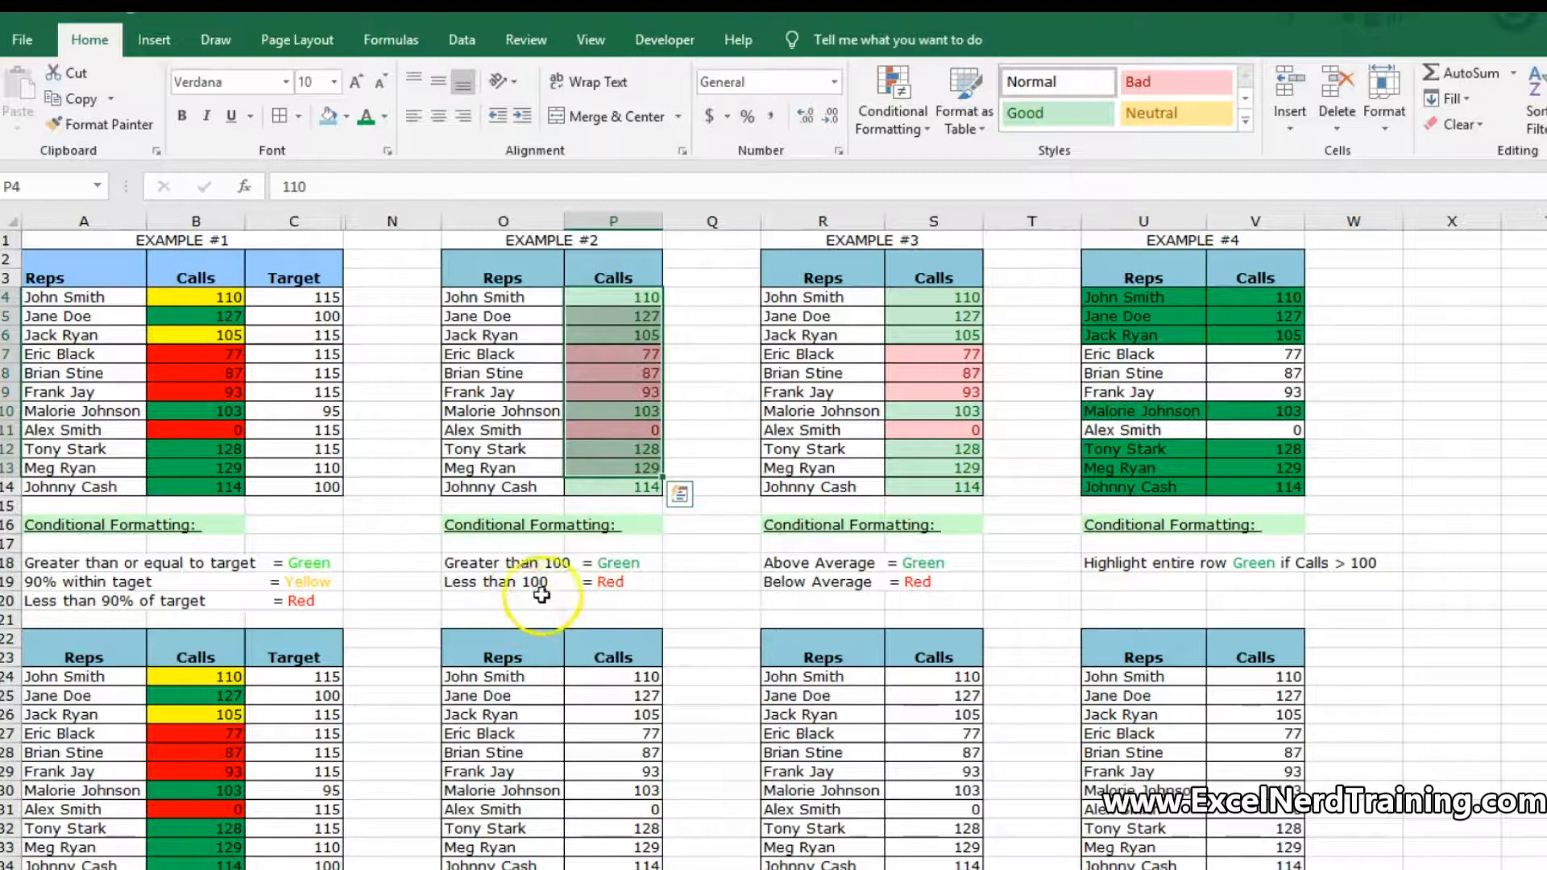
left_click_drag(608, 677, 603, 861)
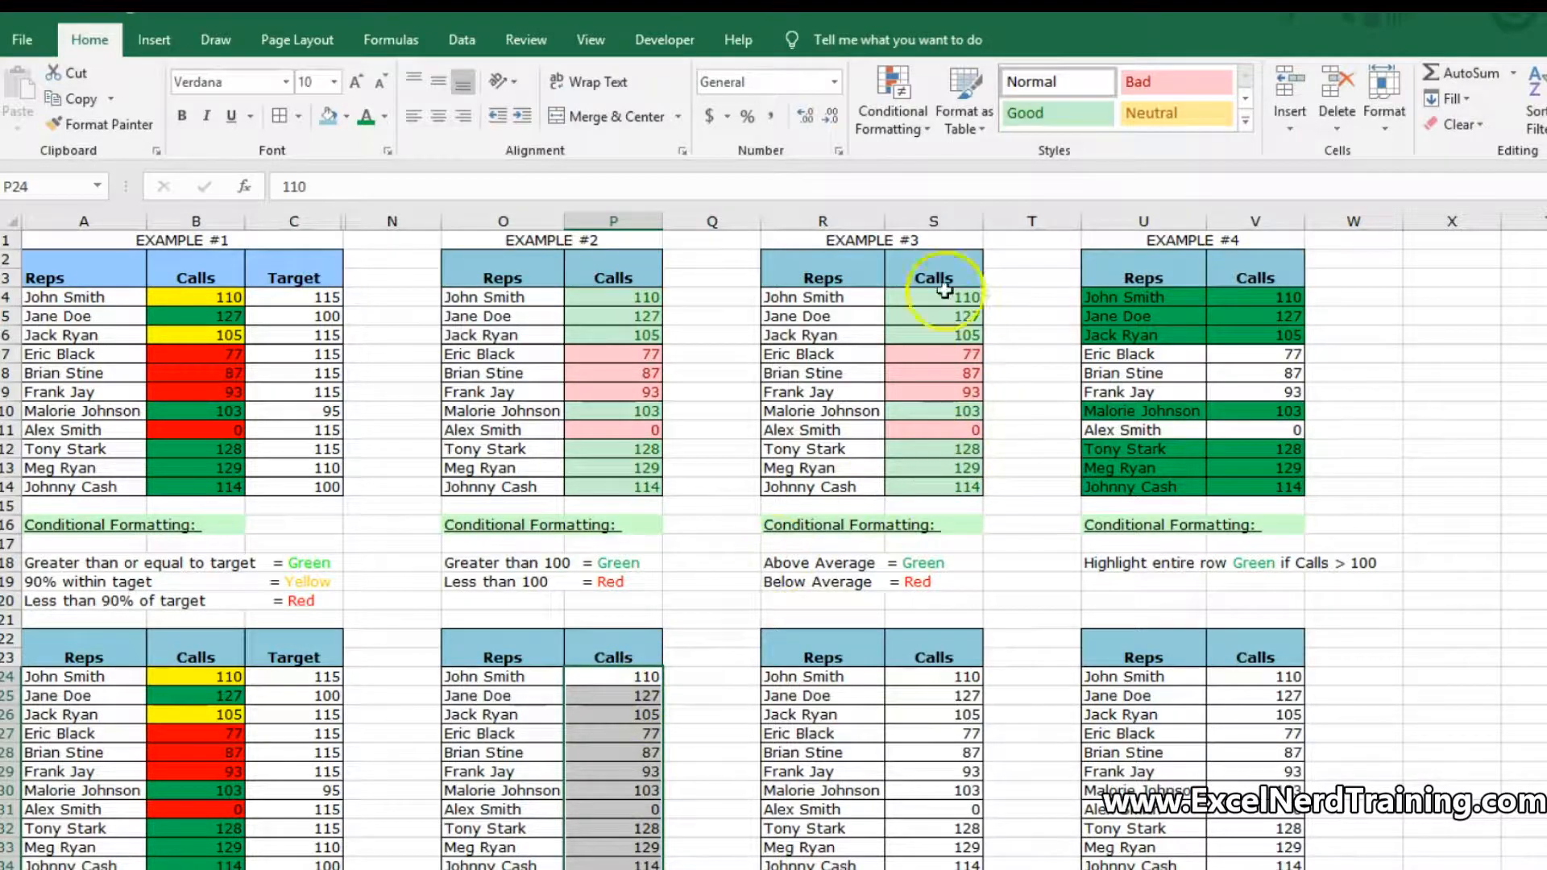
left_click(918, 133)
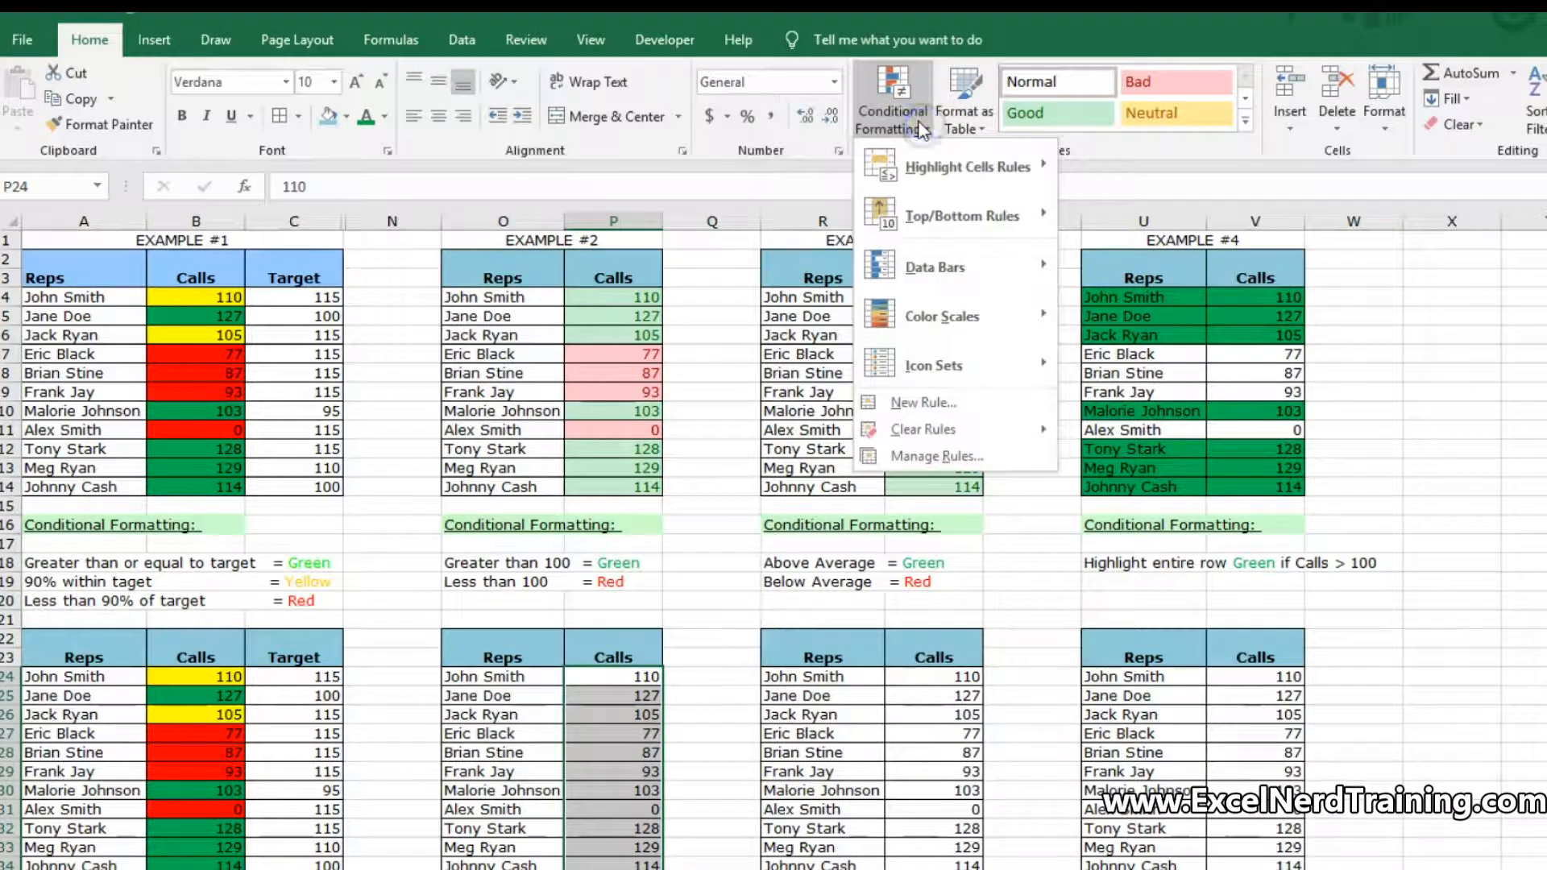
left_click(939, 161)
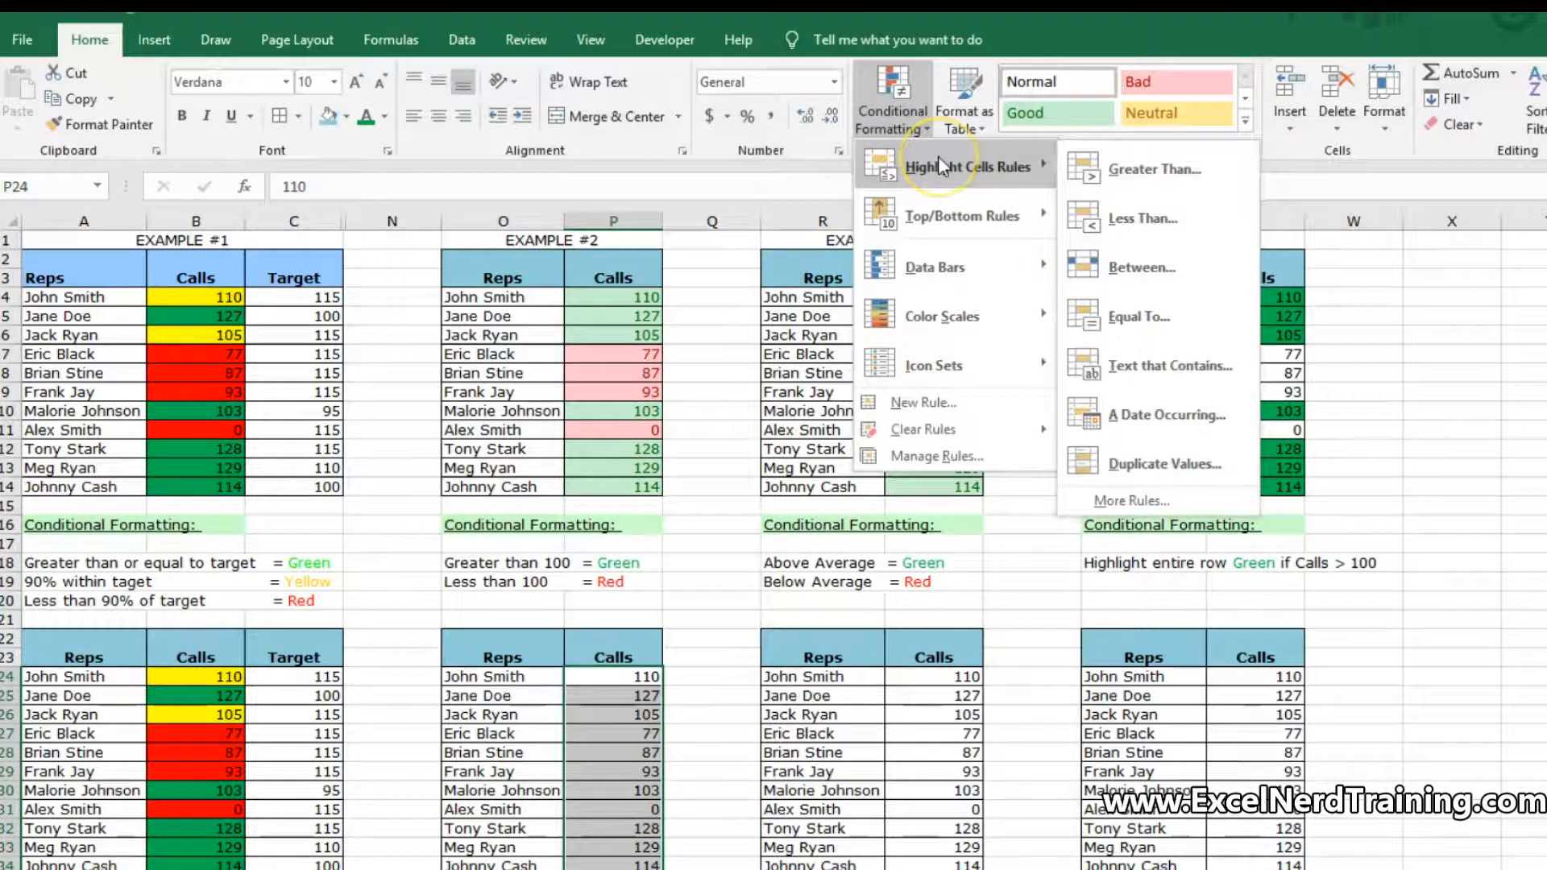
left_click(1106, 167)
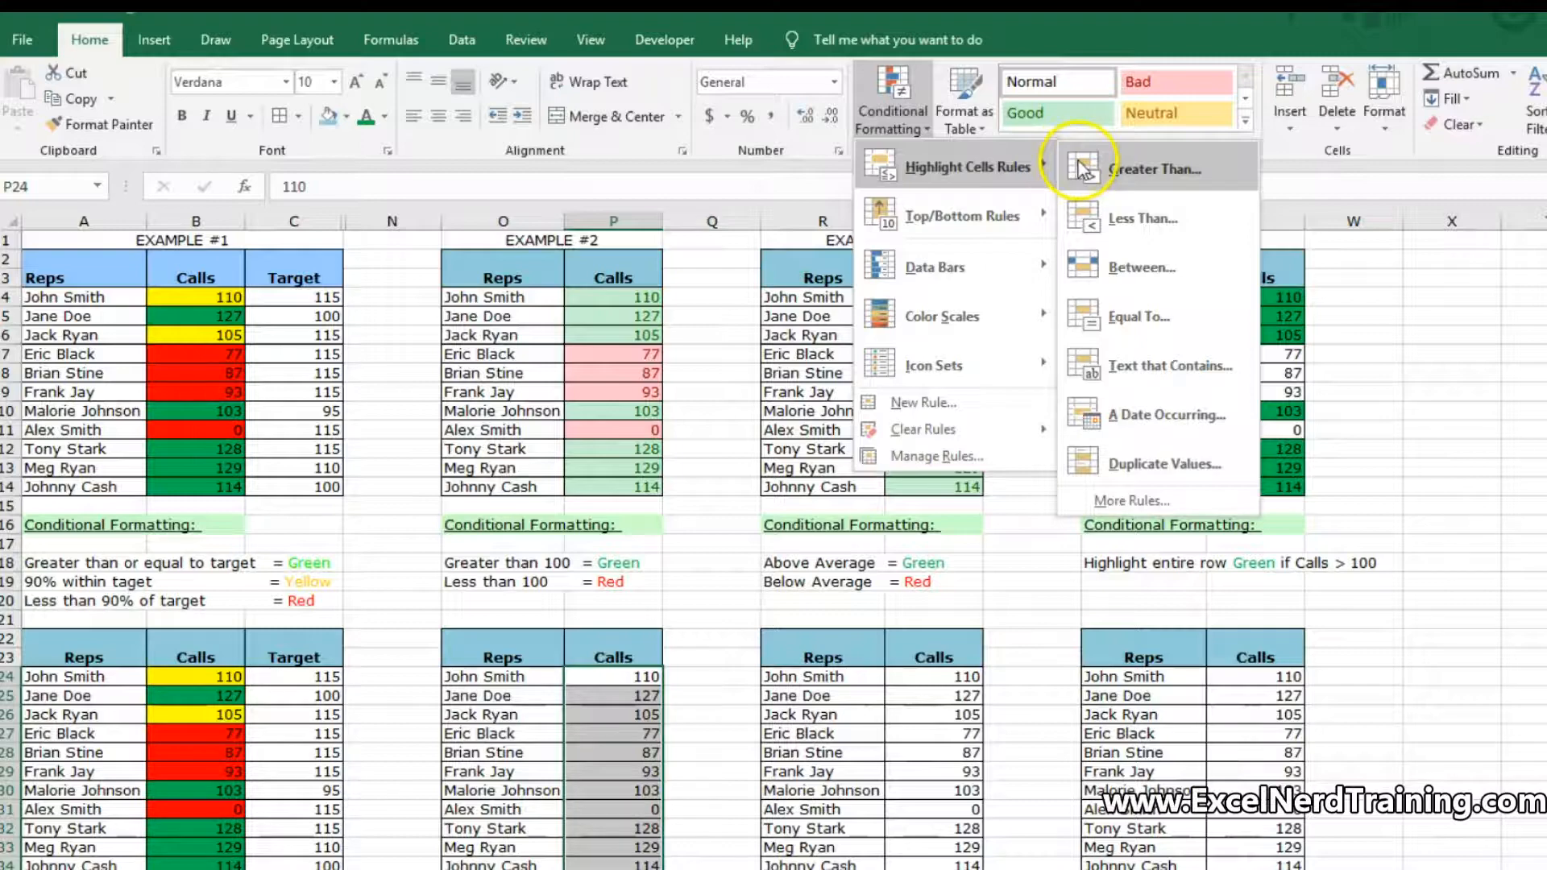
left_click(1125, 168)
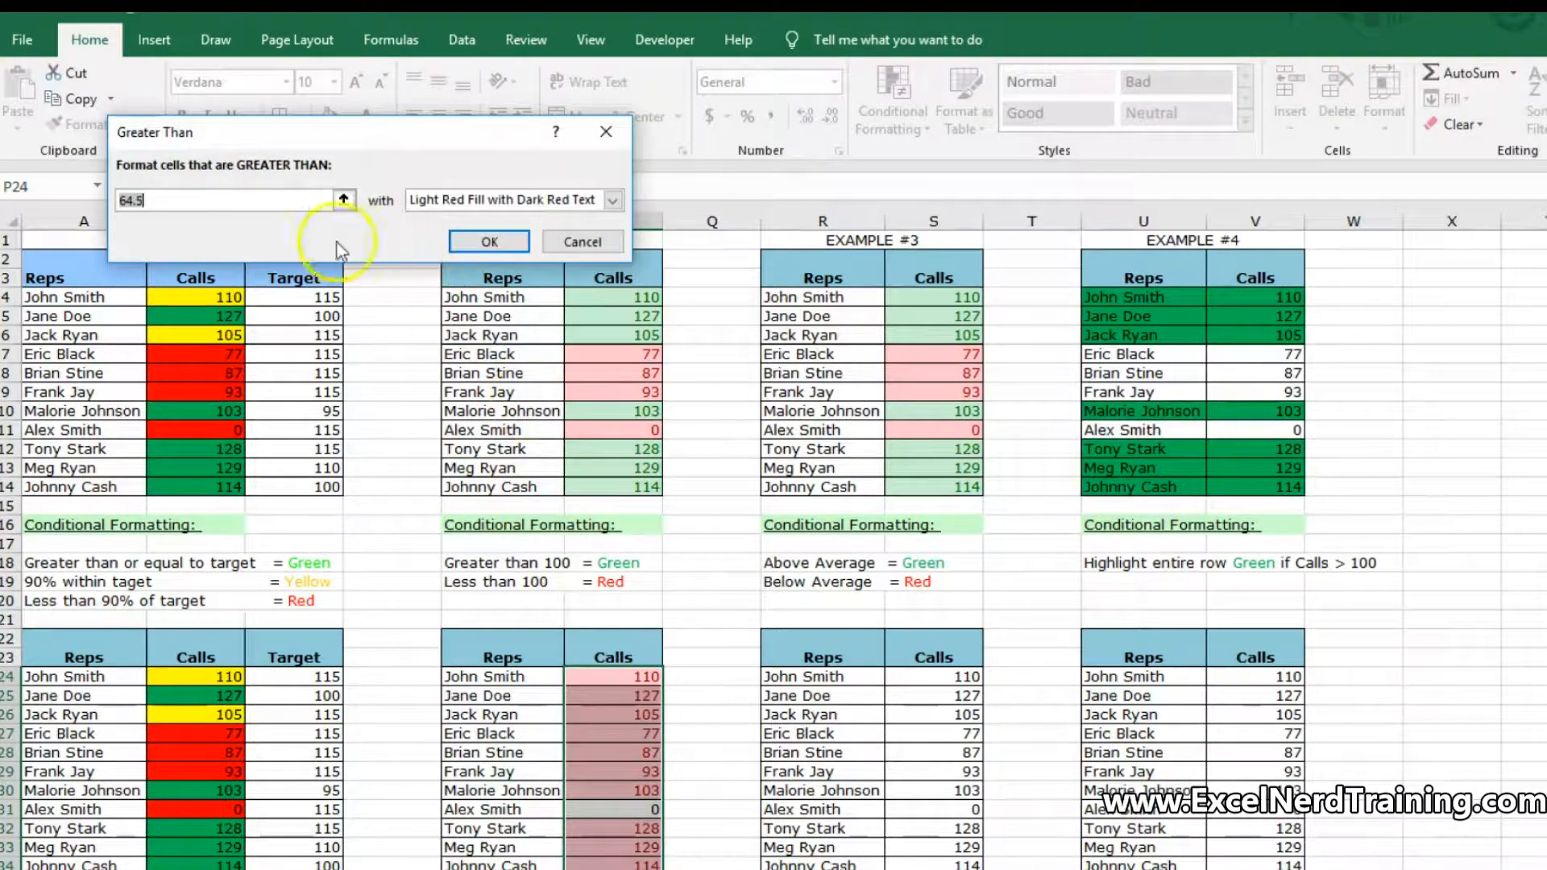
Set the Greater Than rule's threshold to 100 with Green Fill with Dark Green Text and apply it.
type("100")
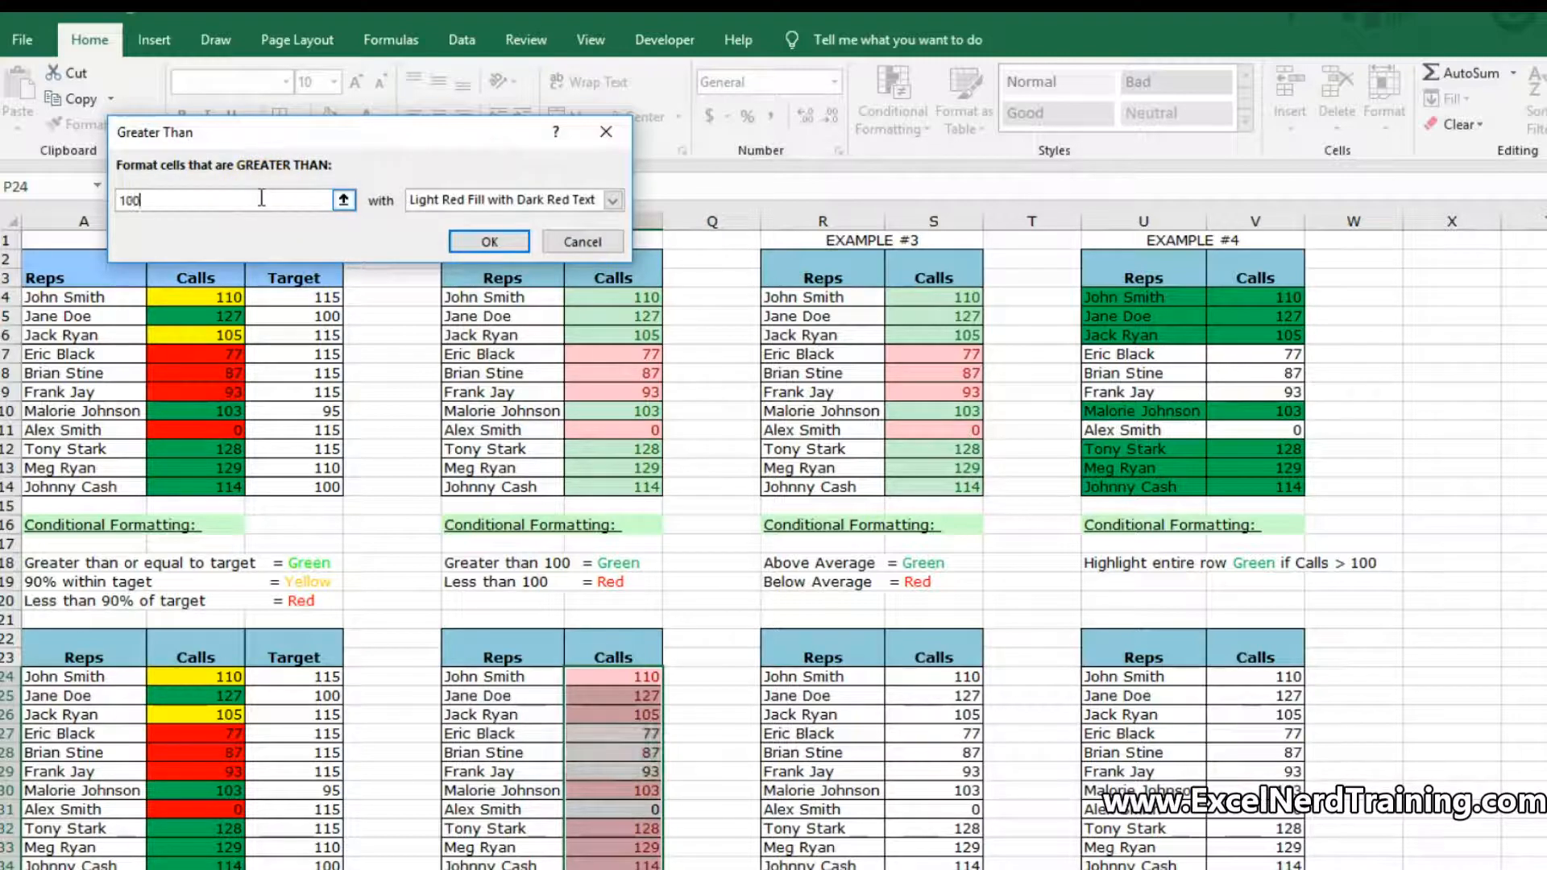
left_click(612, 200)
left_click(525, 251)
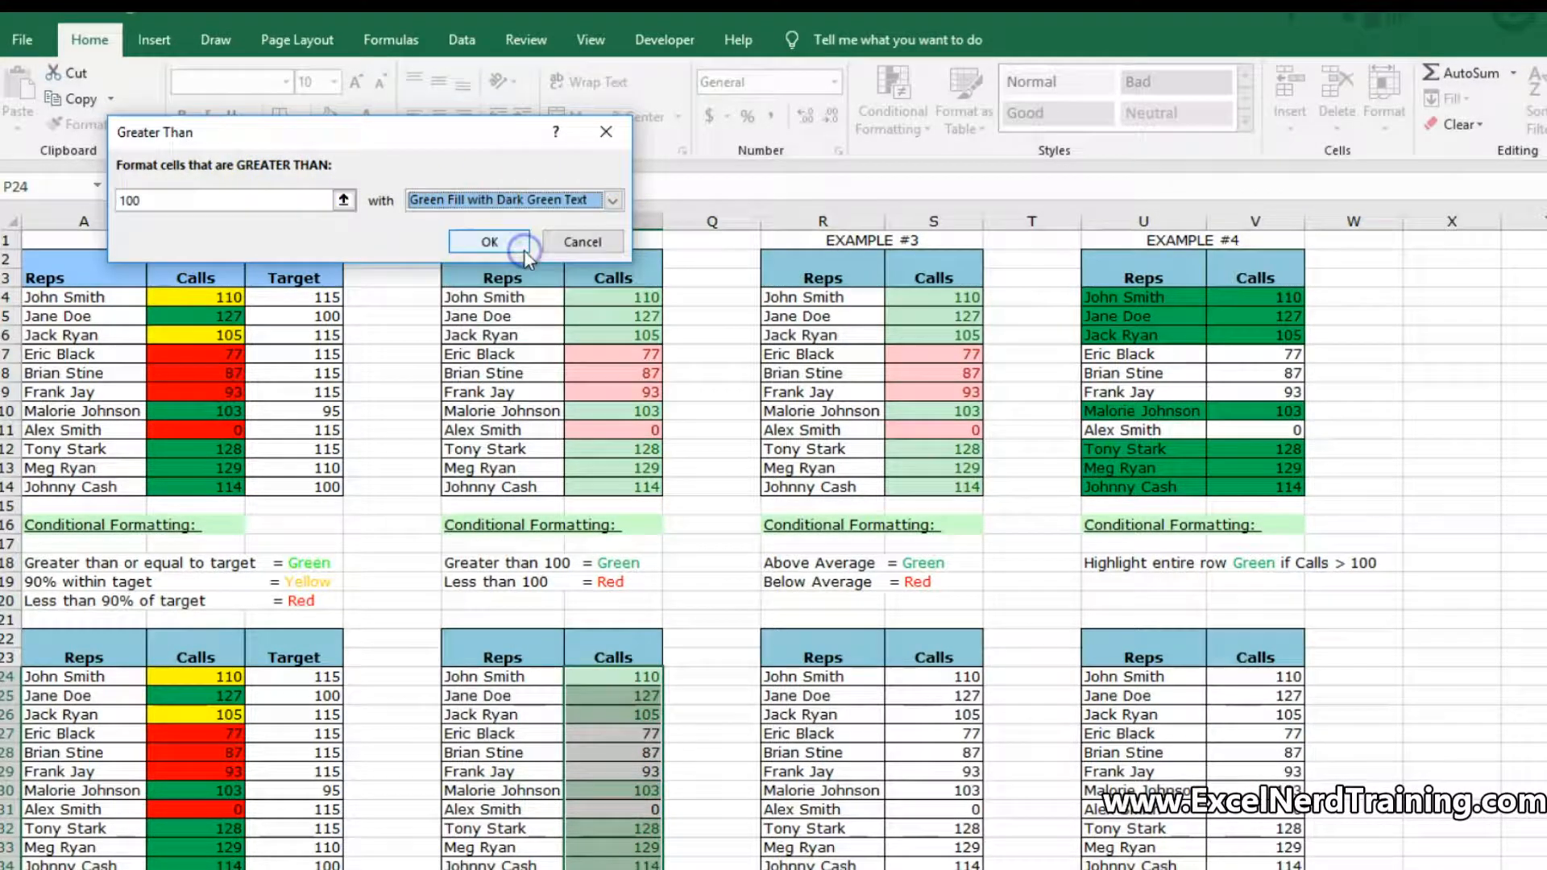
left_click(612, 201)
left_click(374, 235)
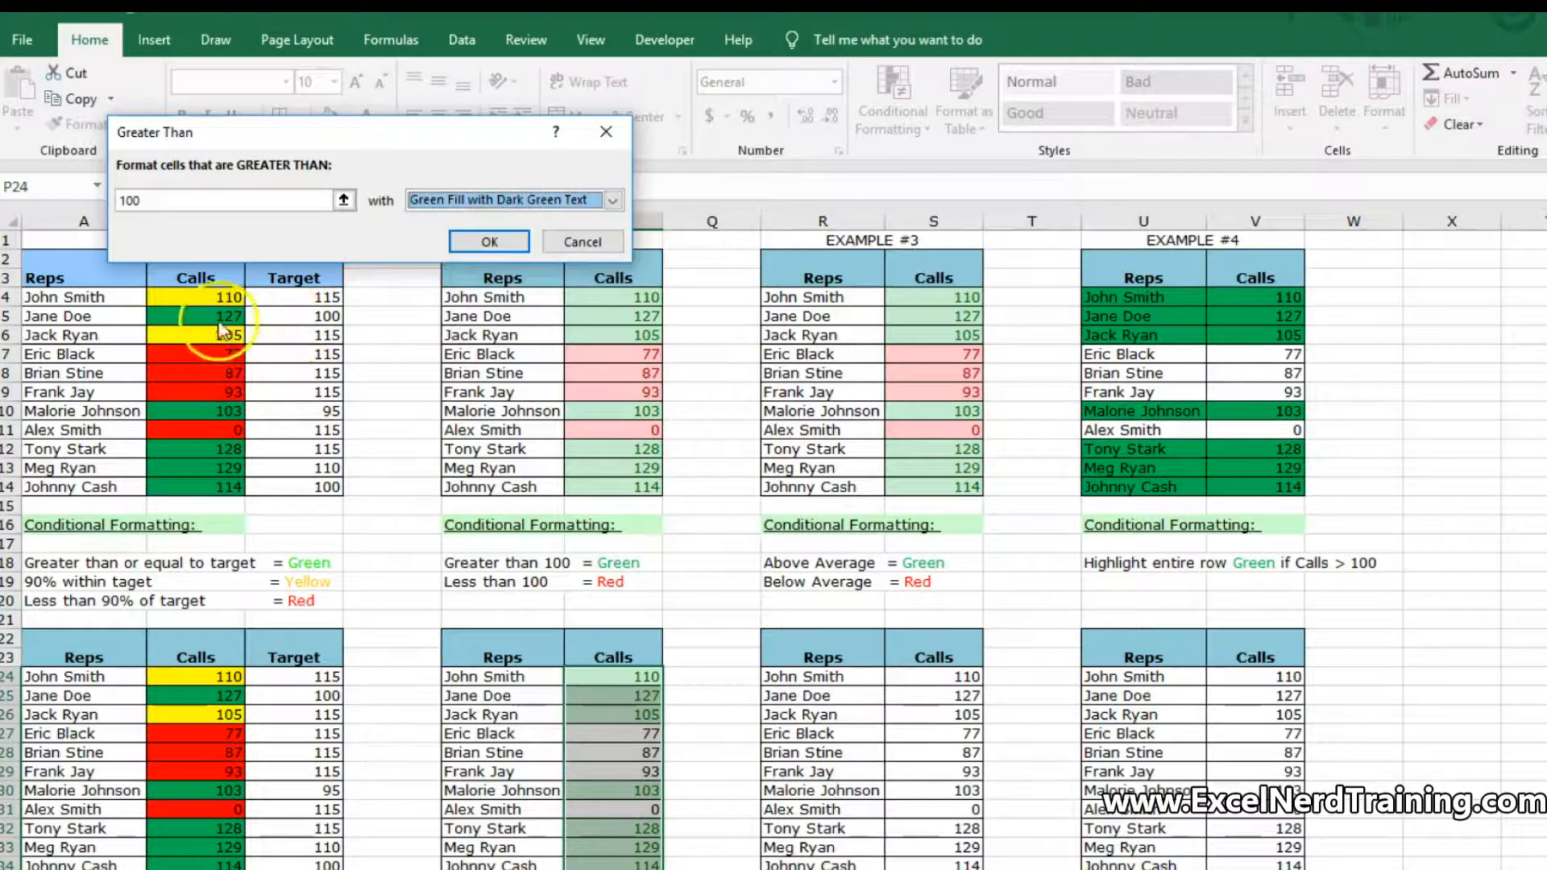
left_click(505, 243)
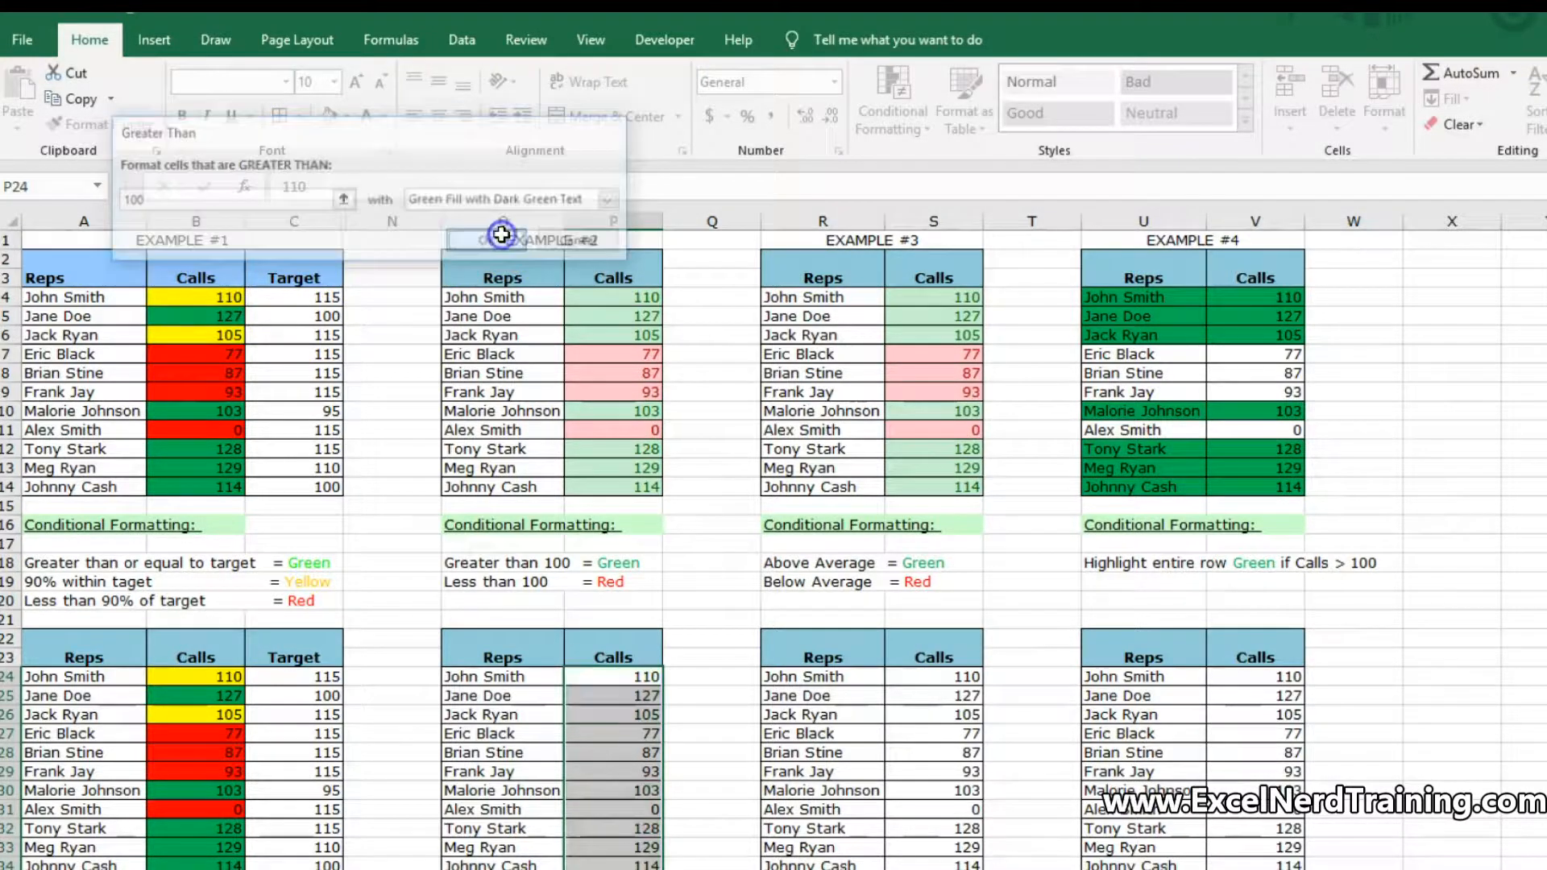
Add a Less Than 100 highlight rule with Light Red Fill with Dark Red Text to the Calls values in the lower second table.
scroll(682, 666, "down", 2)
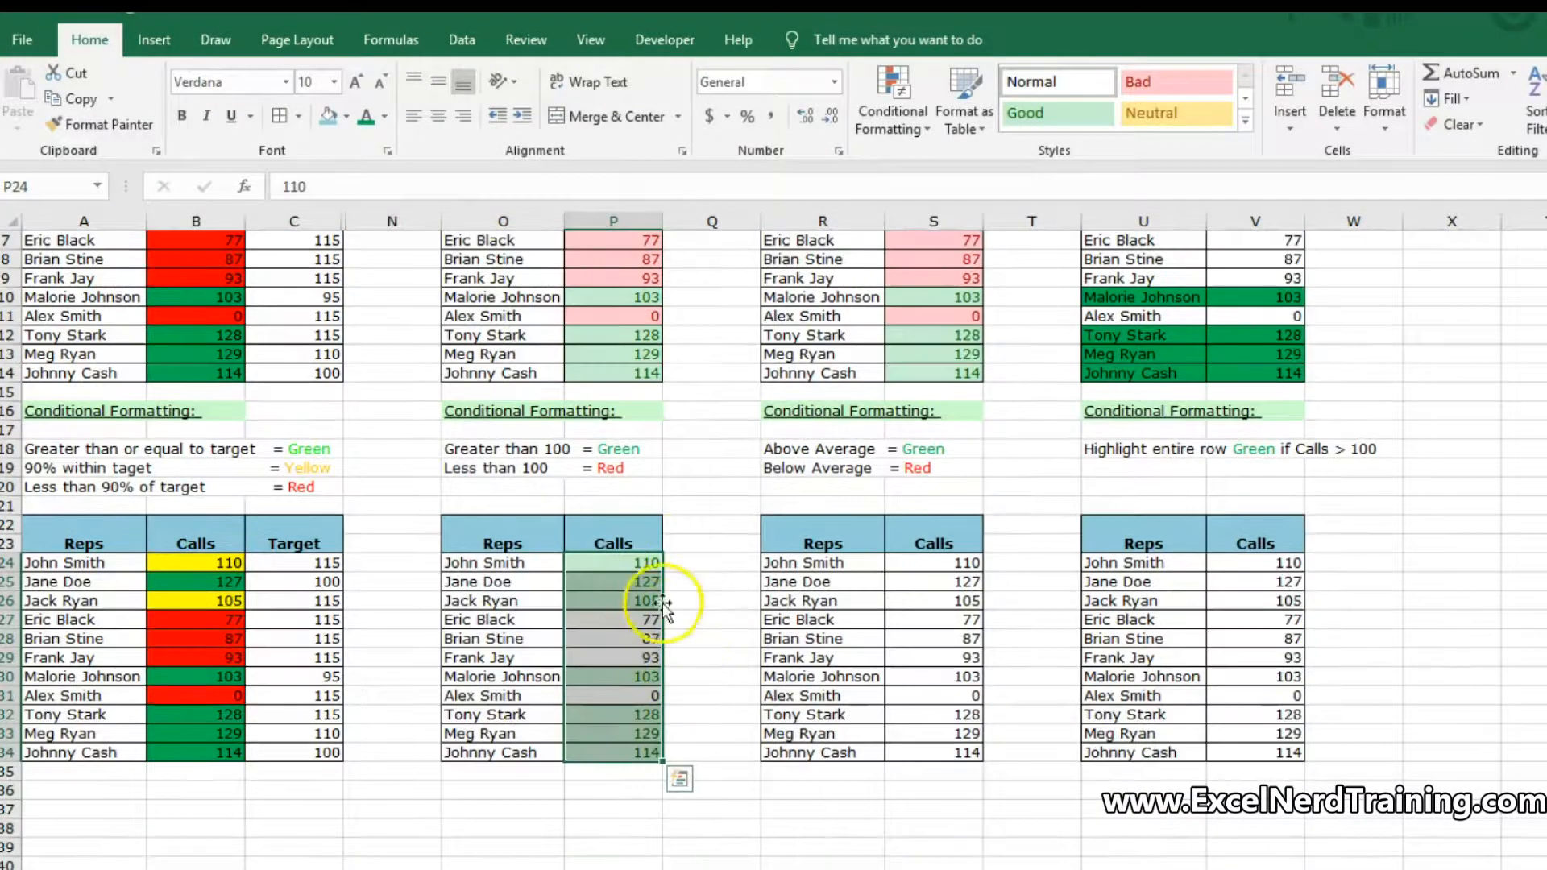
scroll(681, 595, "up", 2)
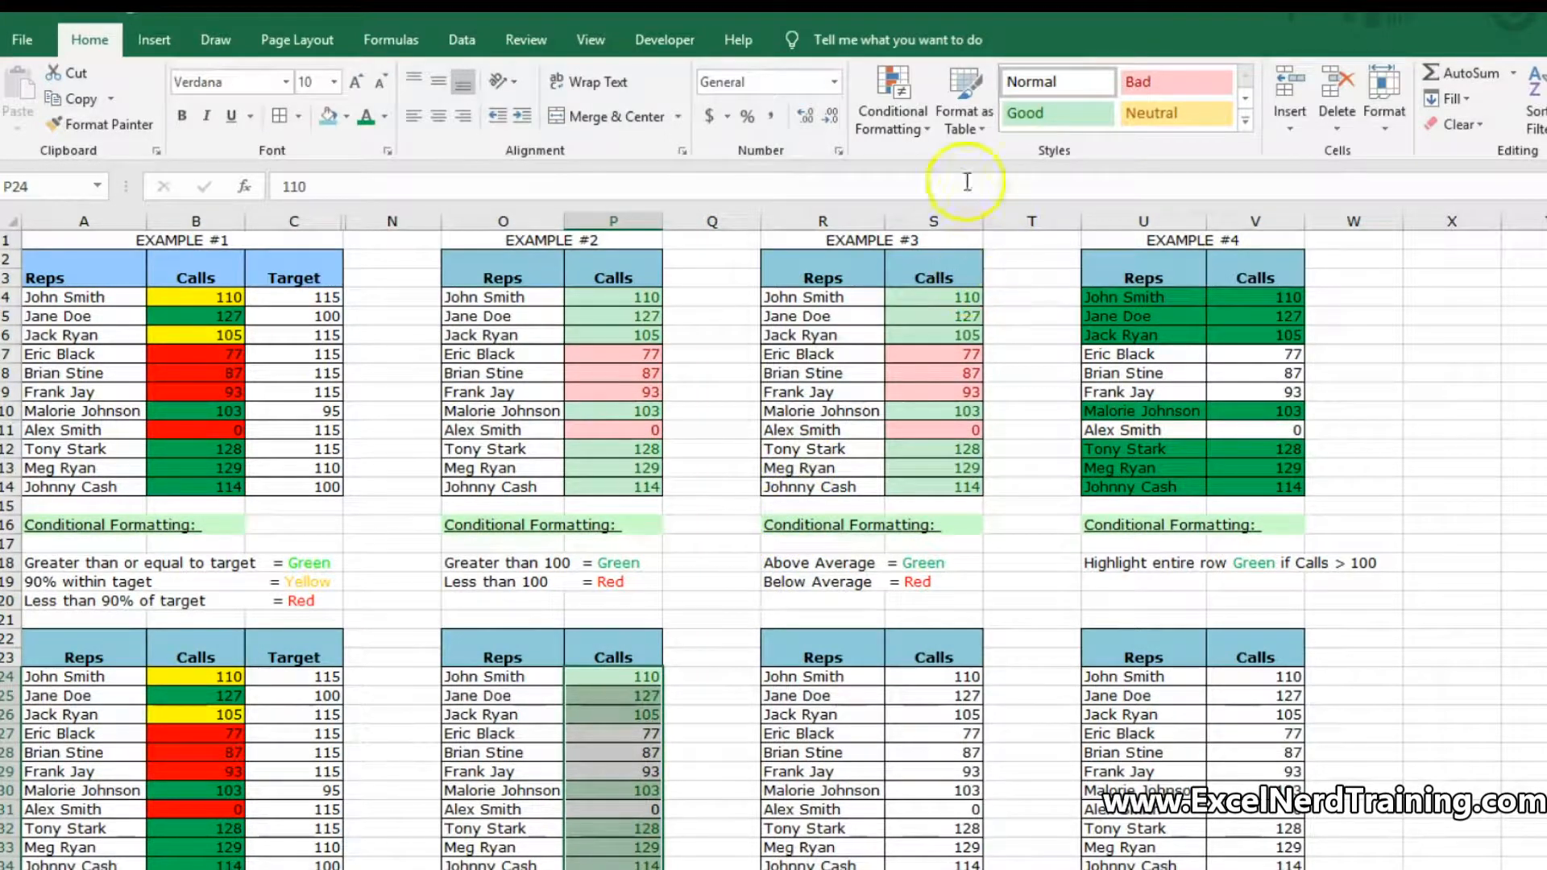
left_click(924, 130)
mouse_move(931, 165)
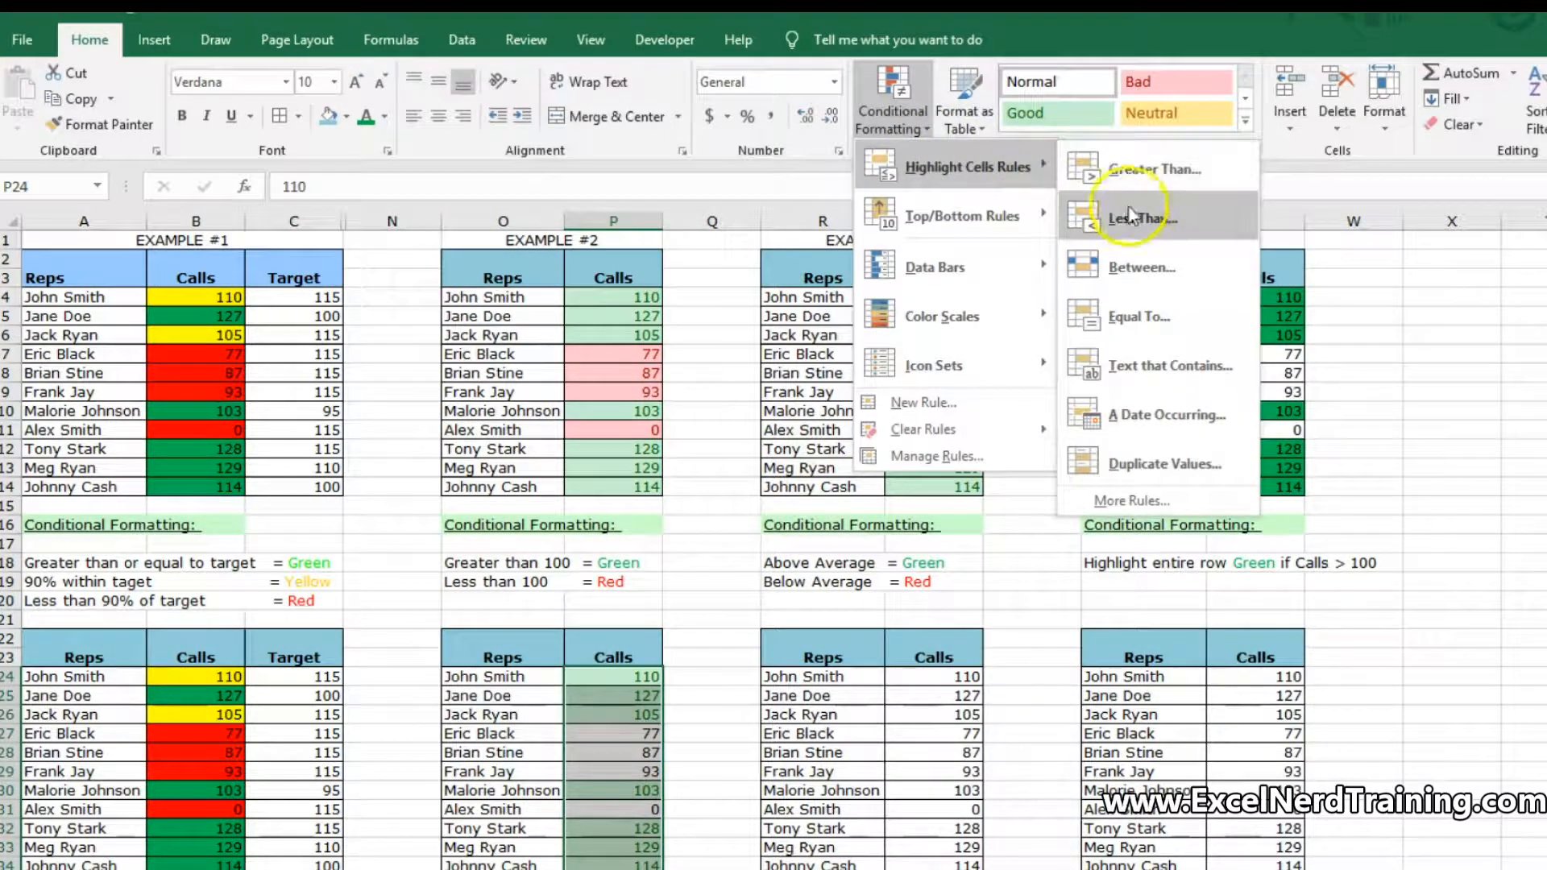
left_click(1137, 225)
left_click(1138, 228)
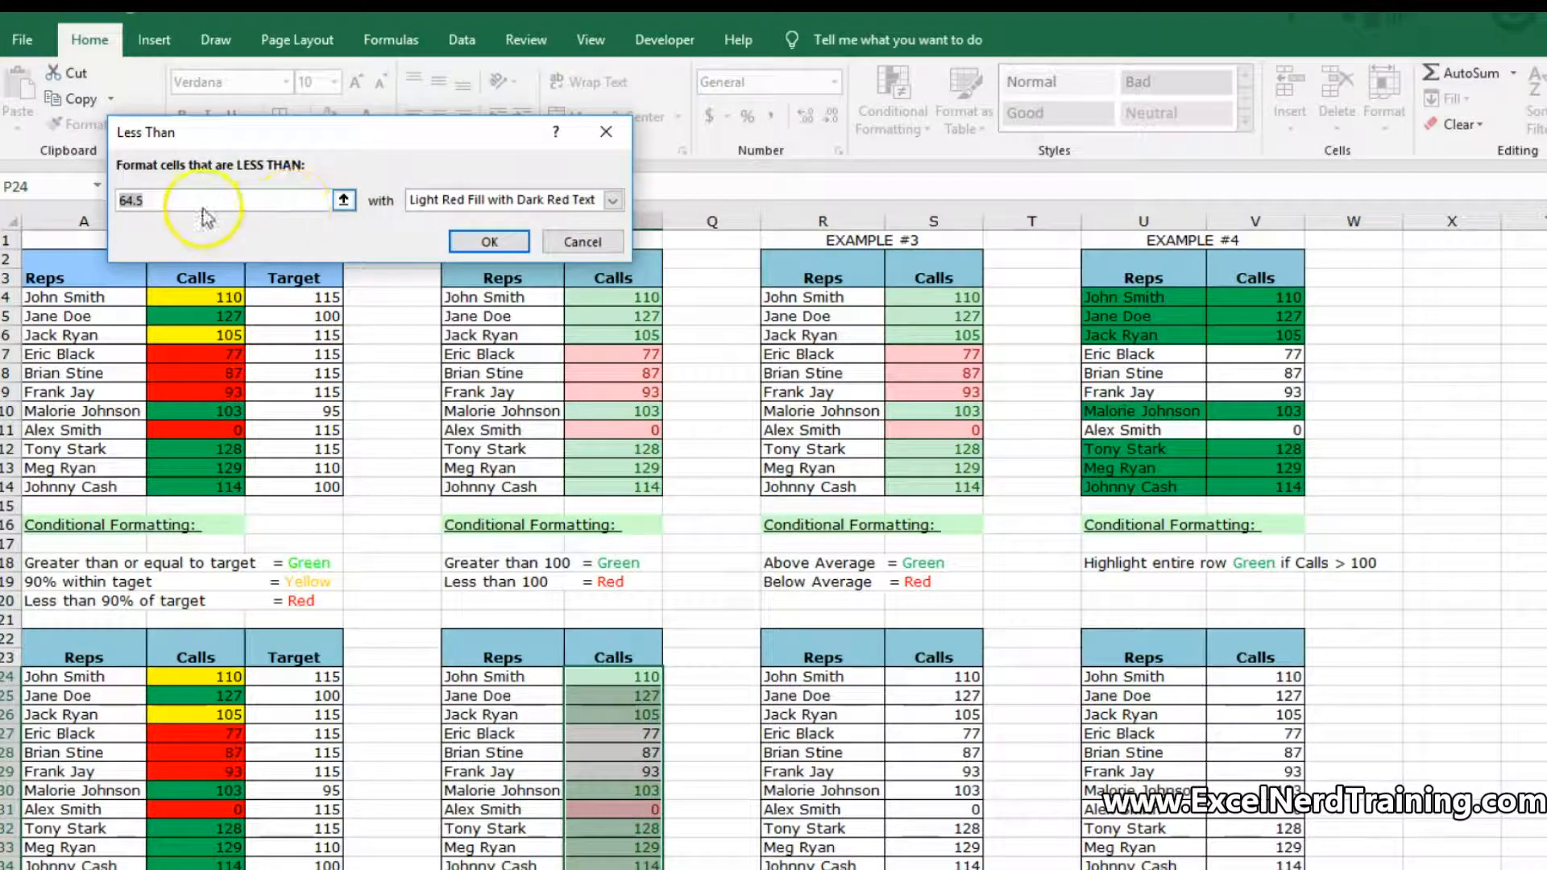
type("100")
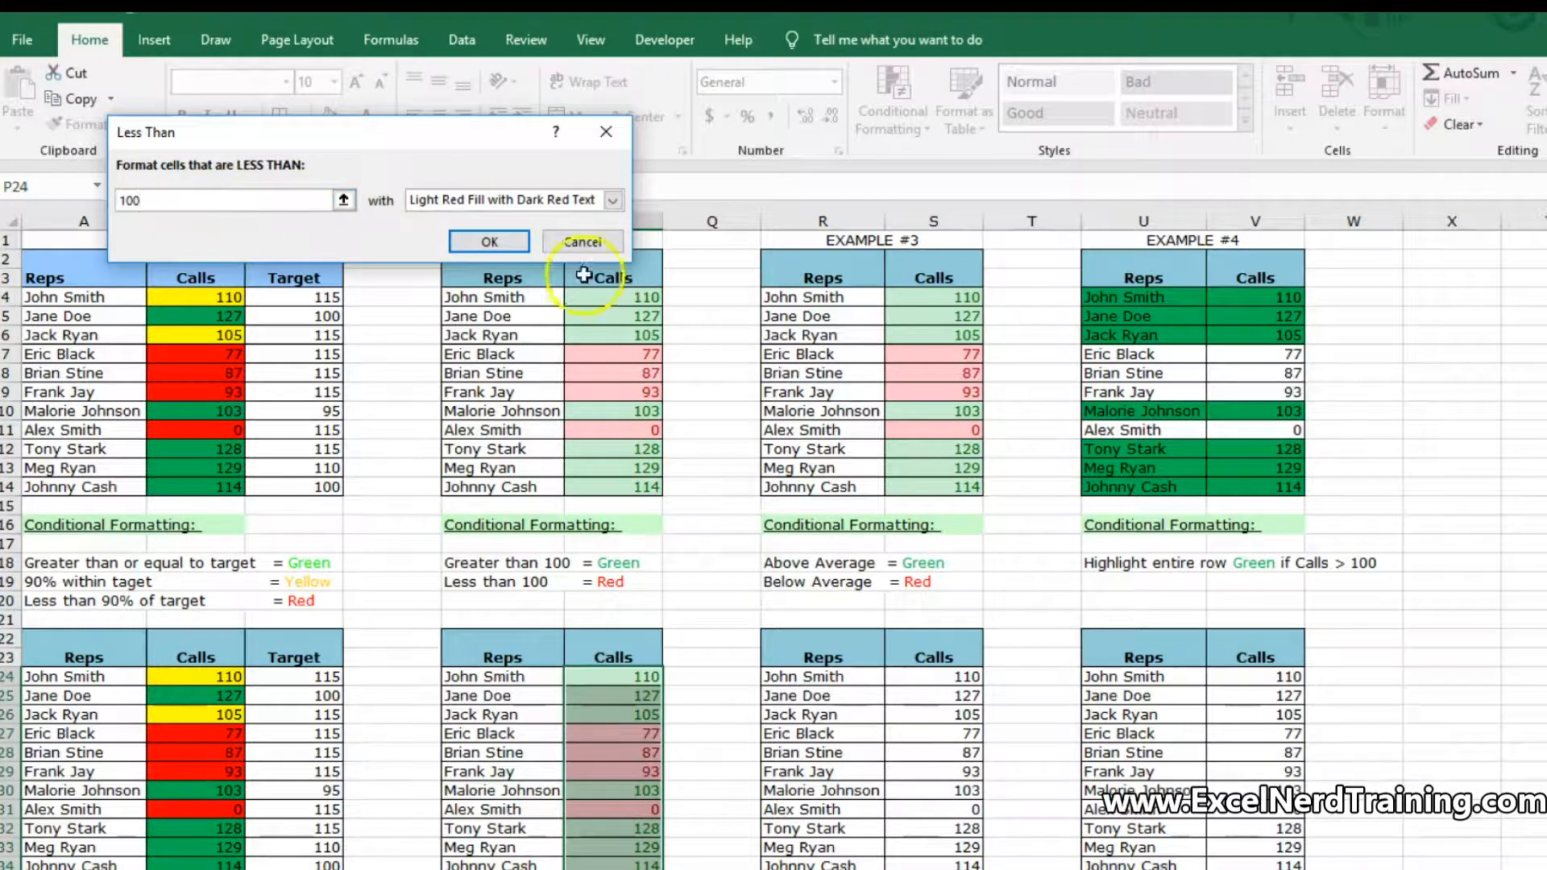
left_click(489, 241)
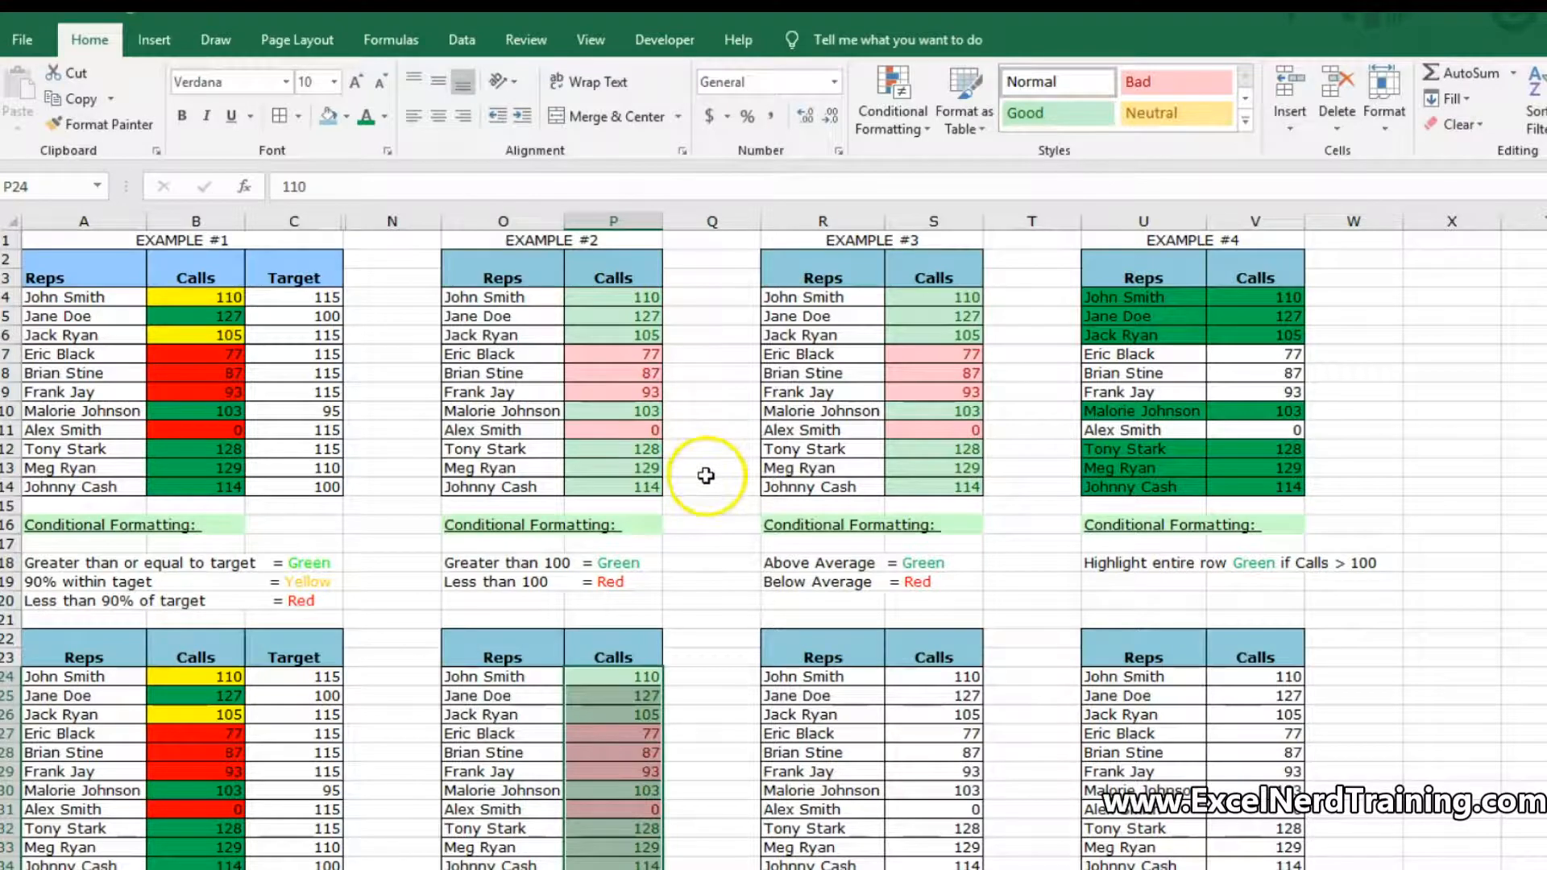
left_click(742, 640)
scroll(639, 735, "down", 2)
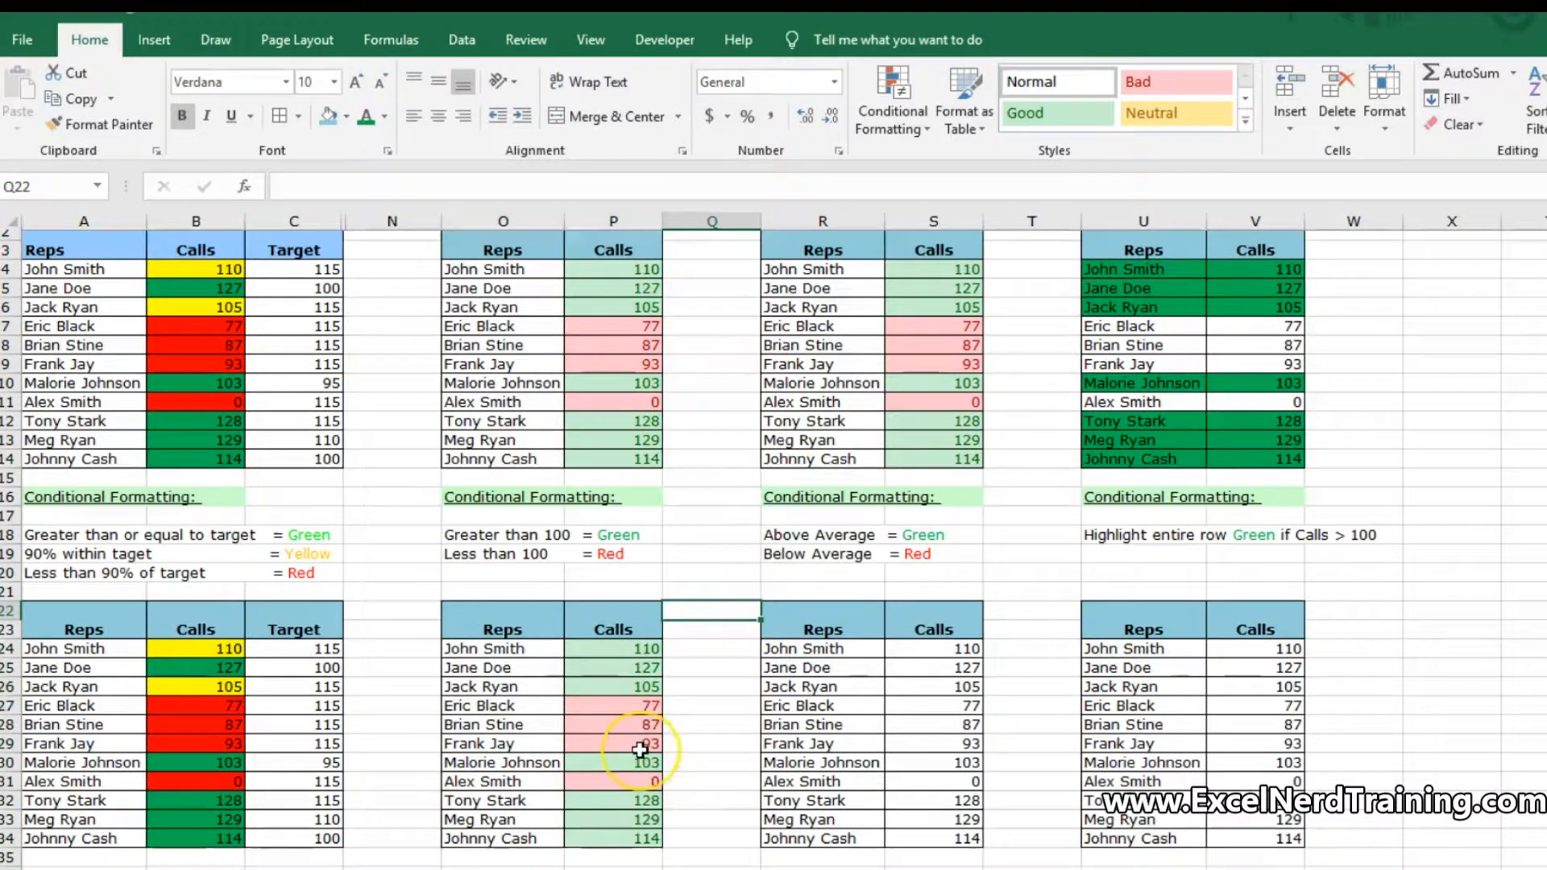
scroll(640, 751, "up", 2)
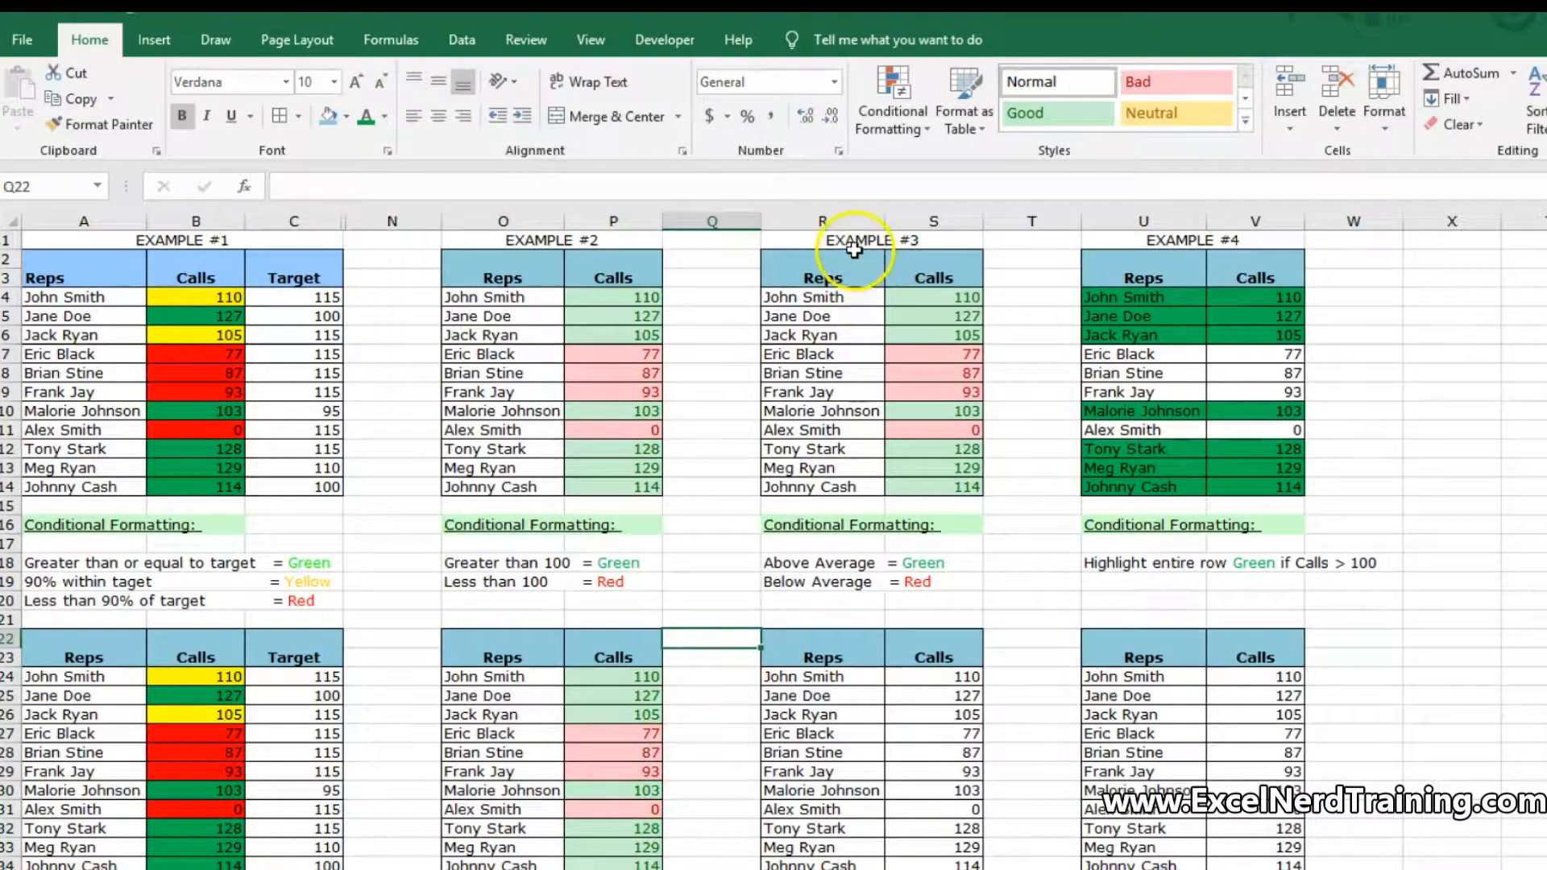
Review Example #3's Calls values and its above-average and below-average color criteria.
left_click_drag(840, 250, 963, 698)
left_click(1061, 594)
left_click_drag(806, 564, 899, 553)
left_click_drag(933, 297, 951, 489)
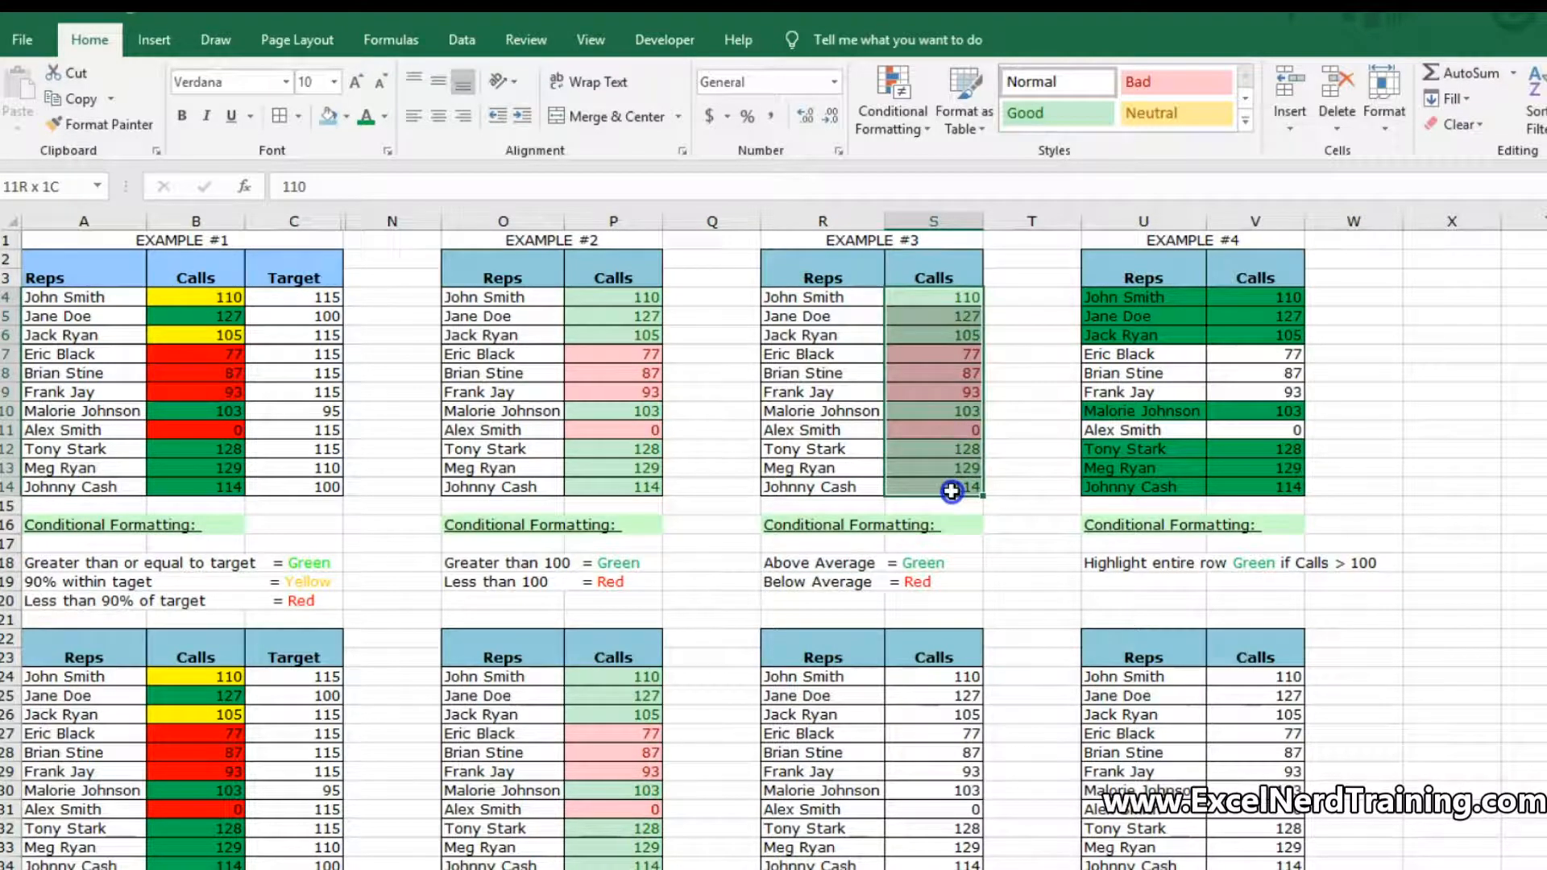
left_click_drag(932, 298, 940, 494)
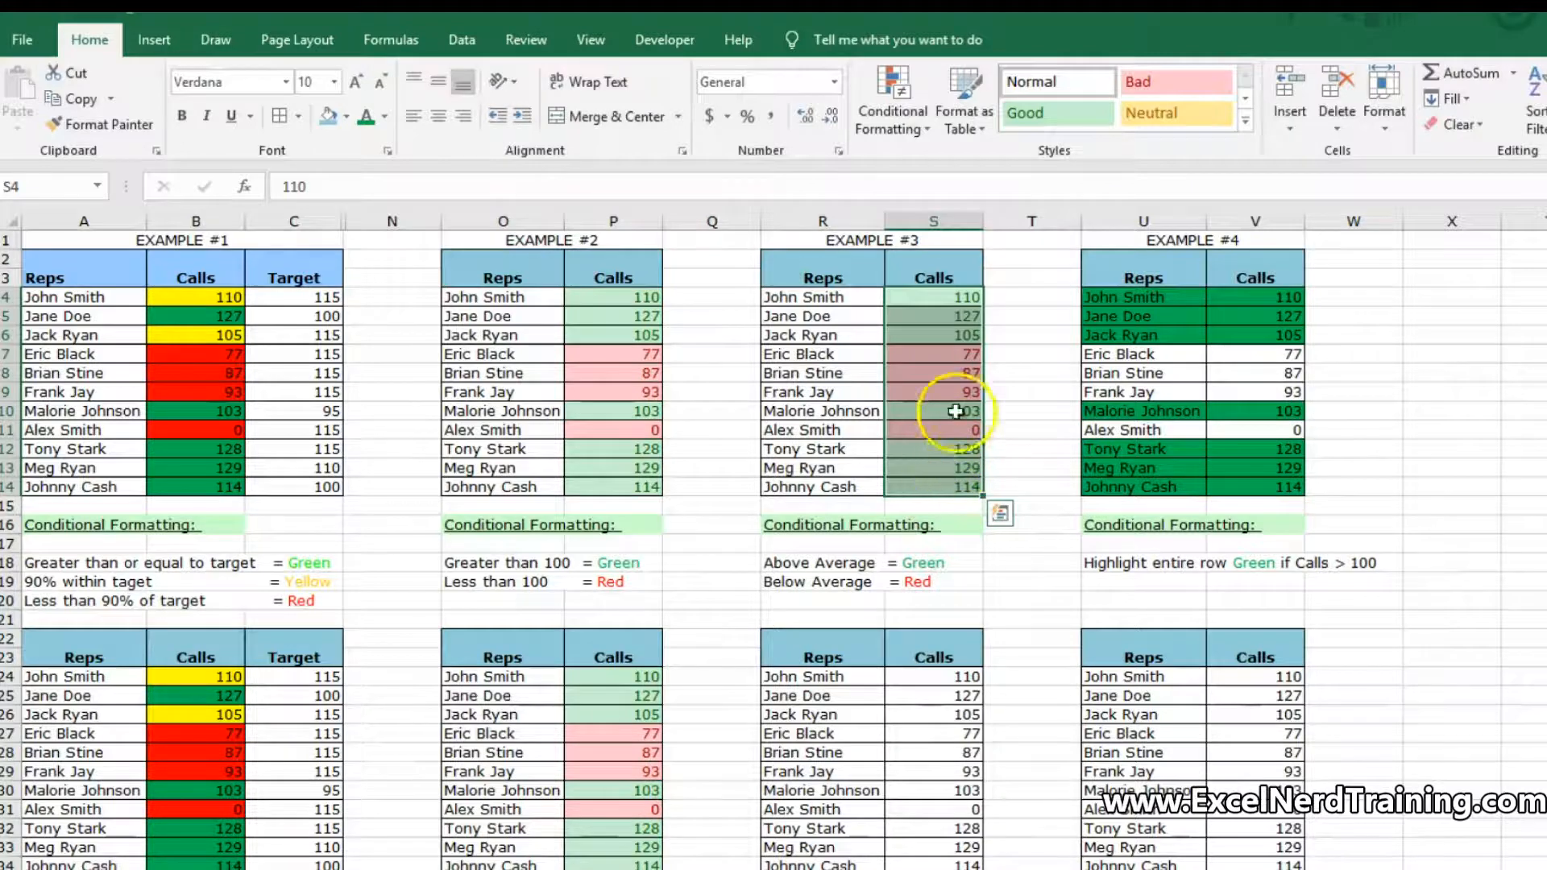
left_click_drag(951, 299, 947, 479)
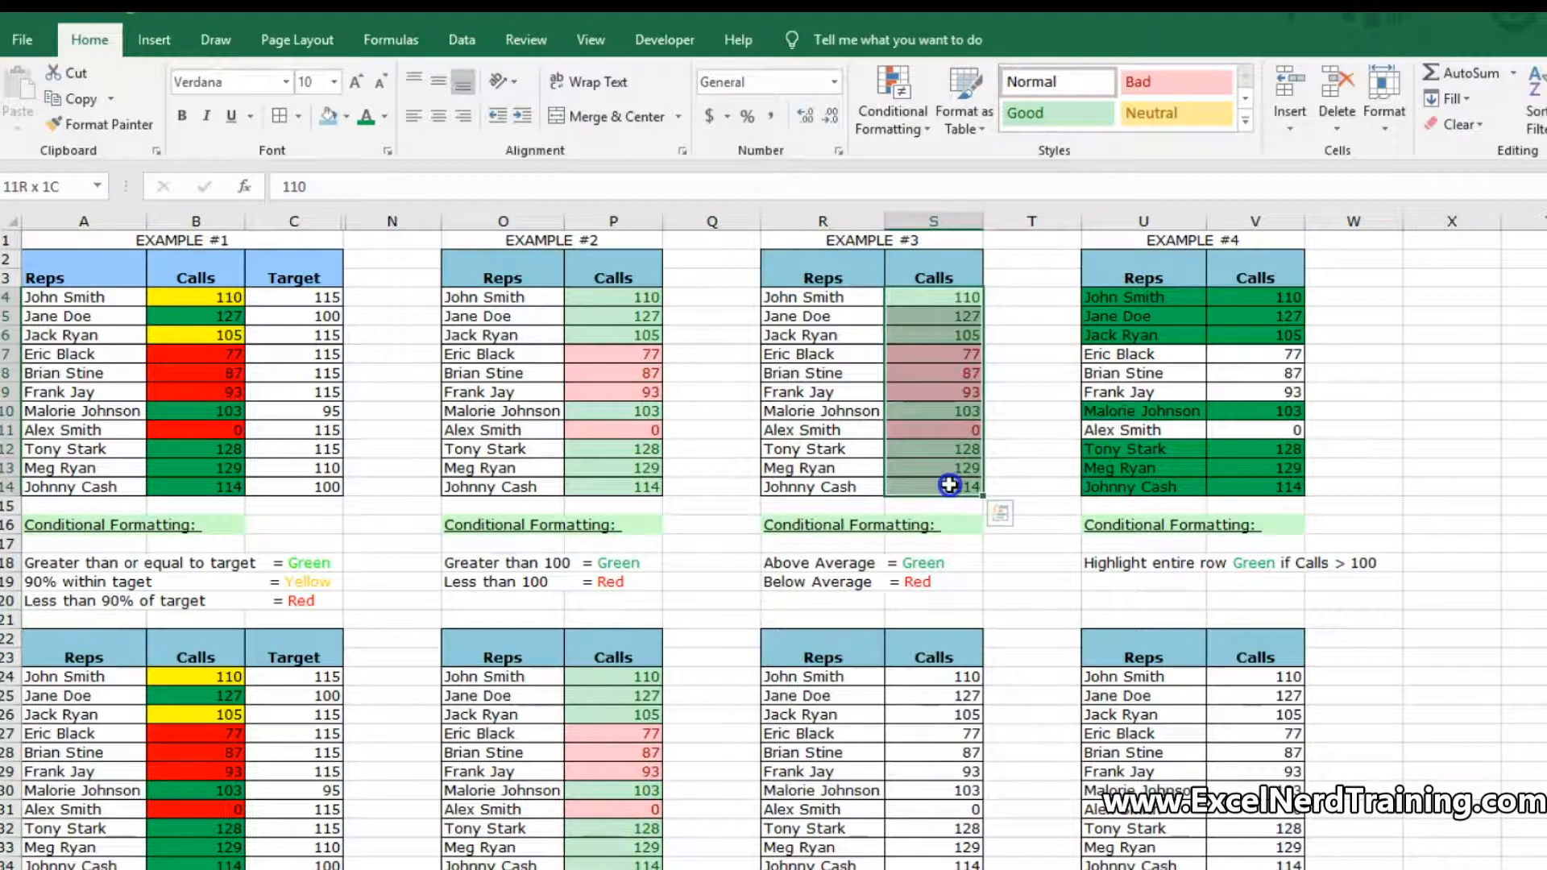
Apply an Above Average rule with Green Fill with Dark Green Text to the Calls values in the lower third table.
left_click_drag(911, 676, 917, 859)
left_click(924, 124)
mouse_move(959, 169)
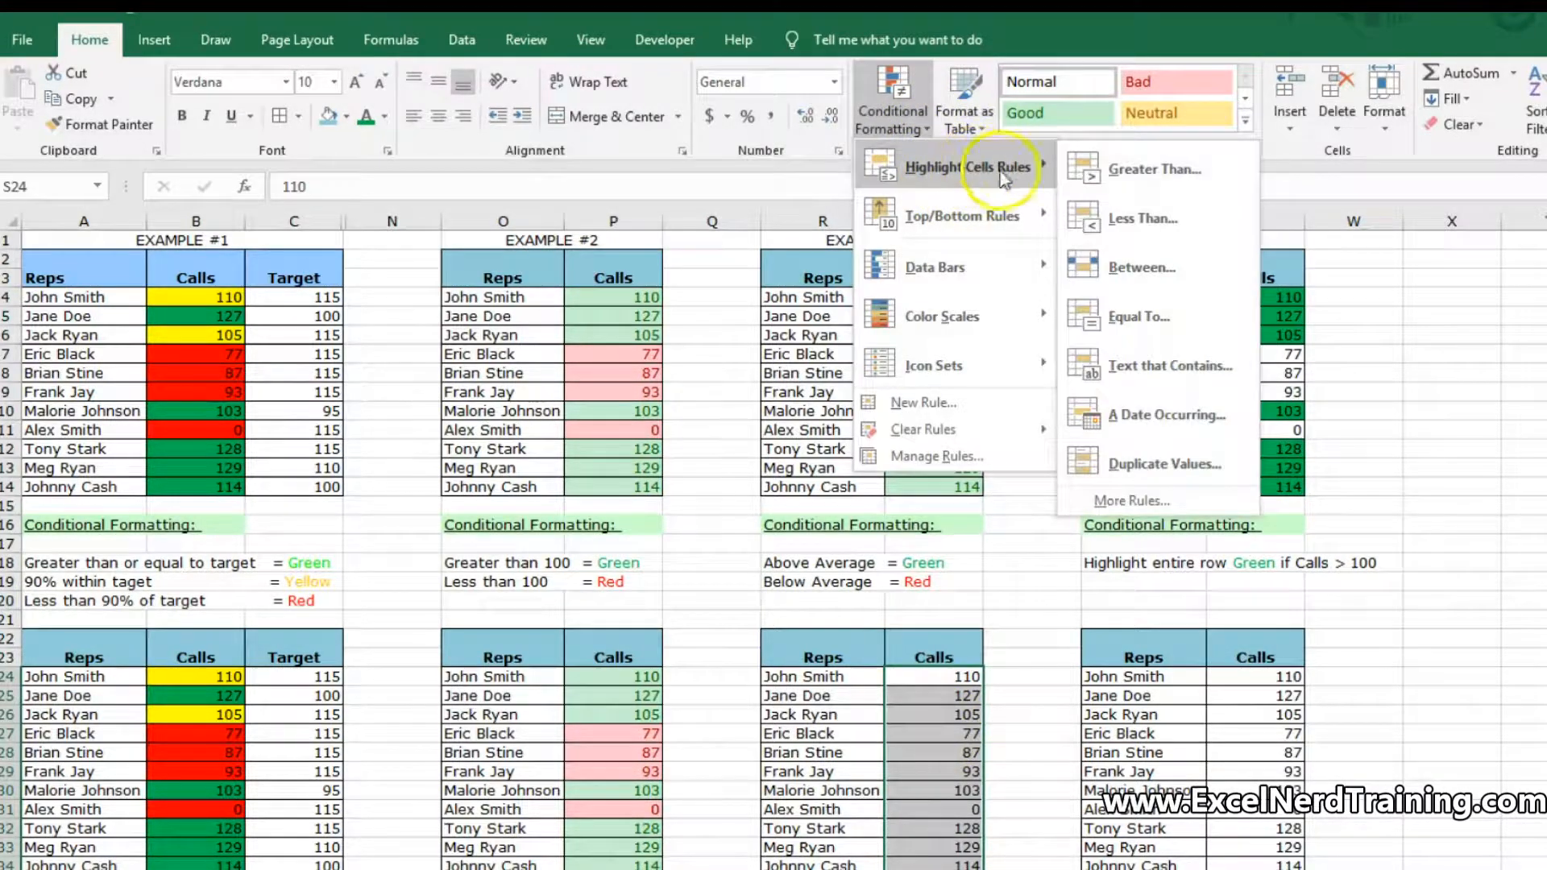
mouse_move(1019, 201)
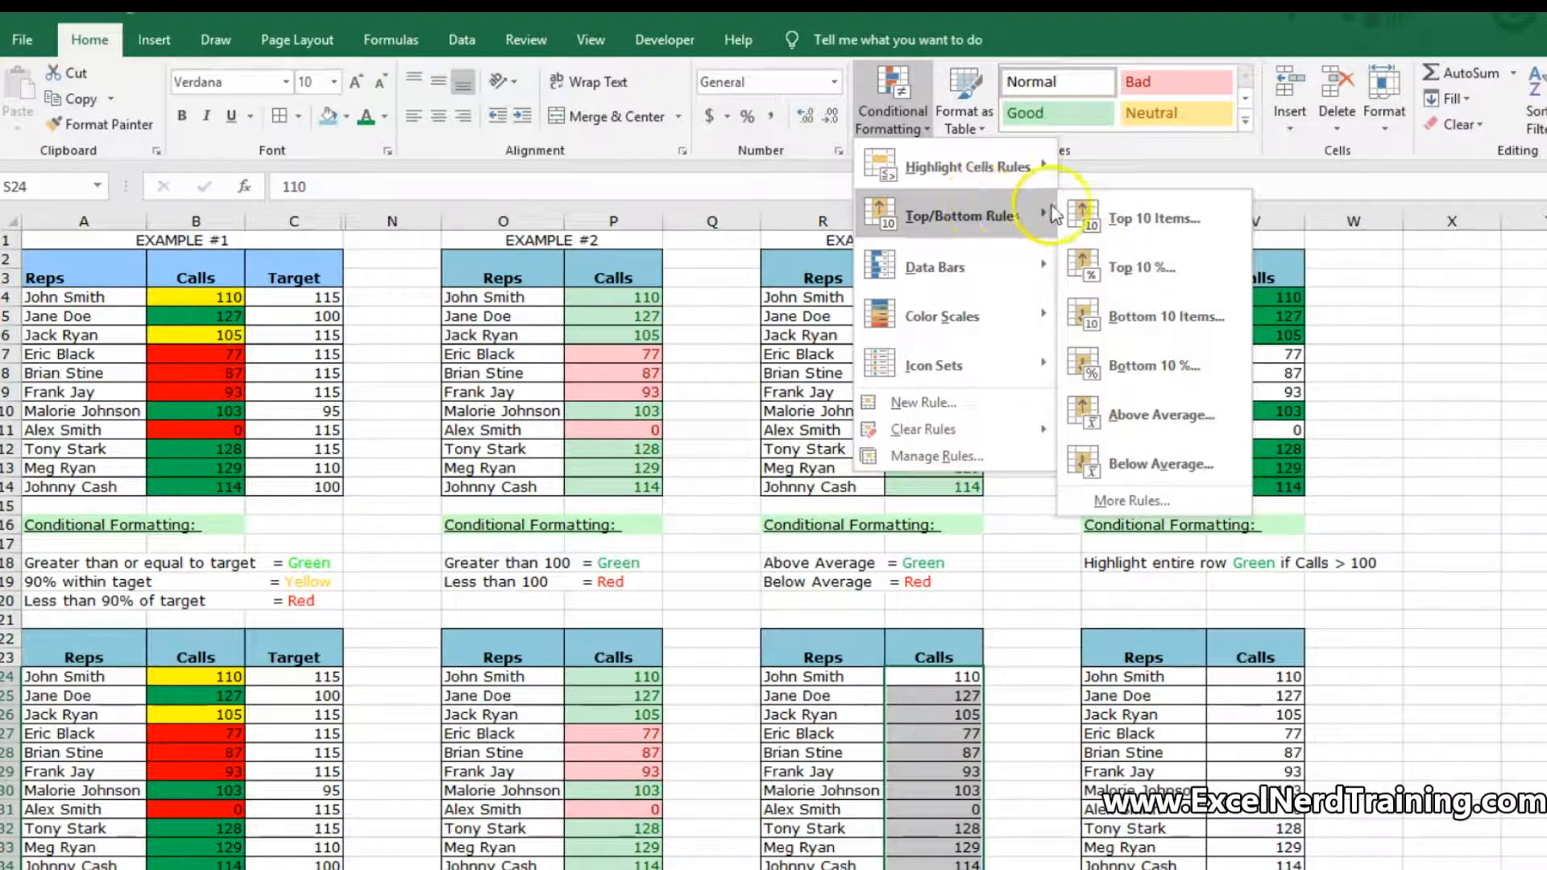
left_click(1148, 418)
left_click(497, 179)
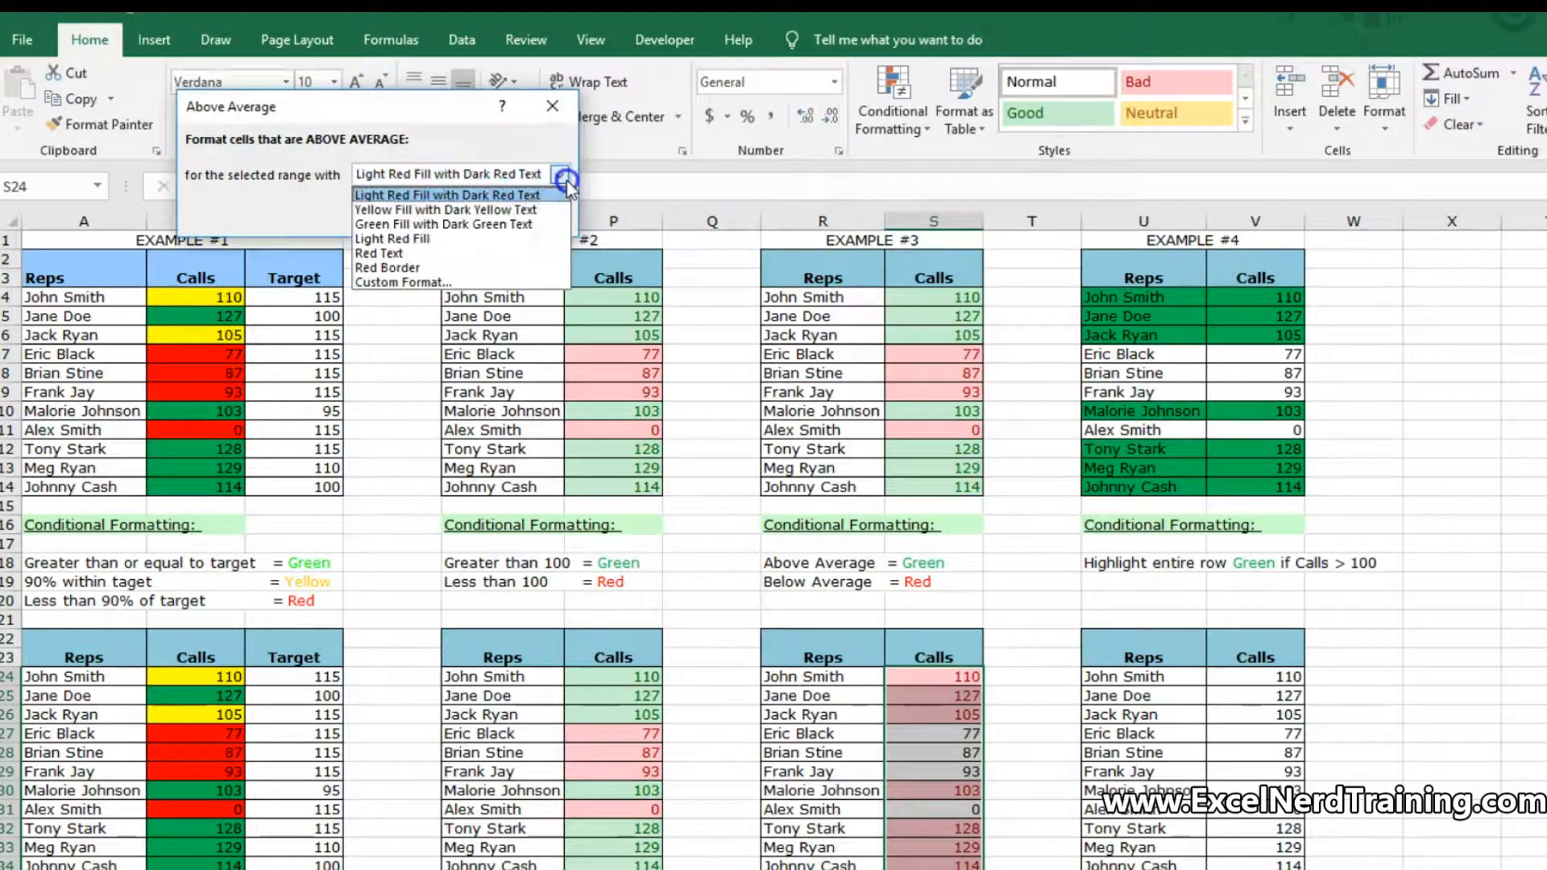
left_click(482, 219)
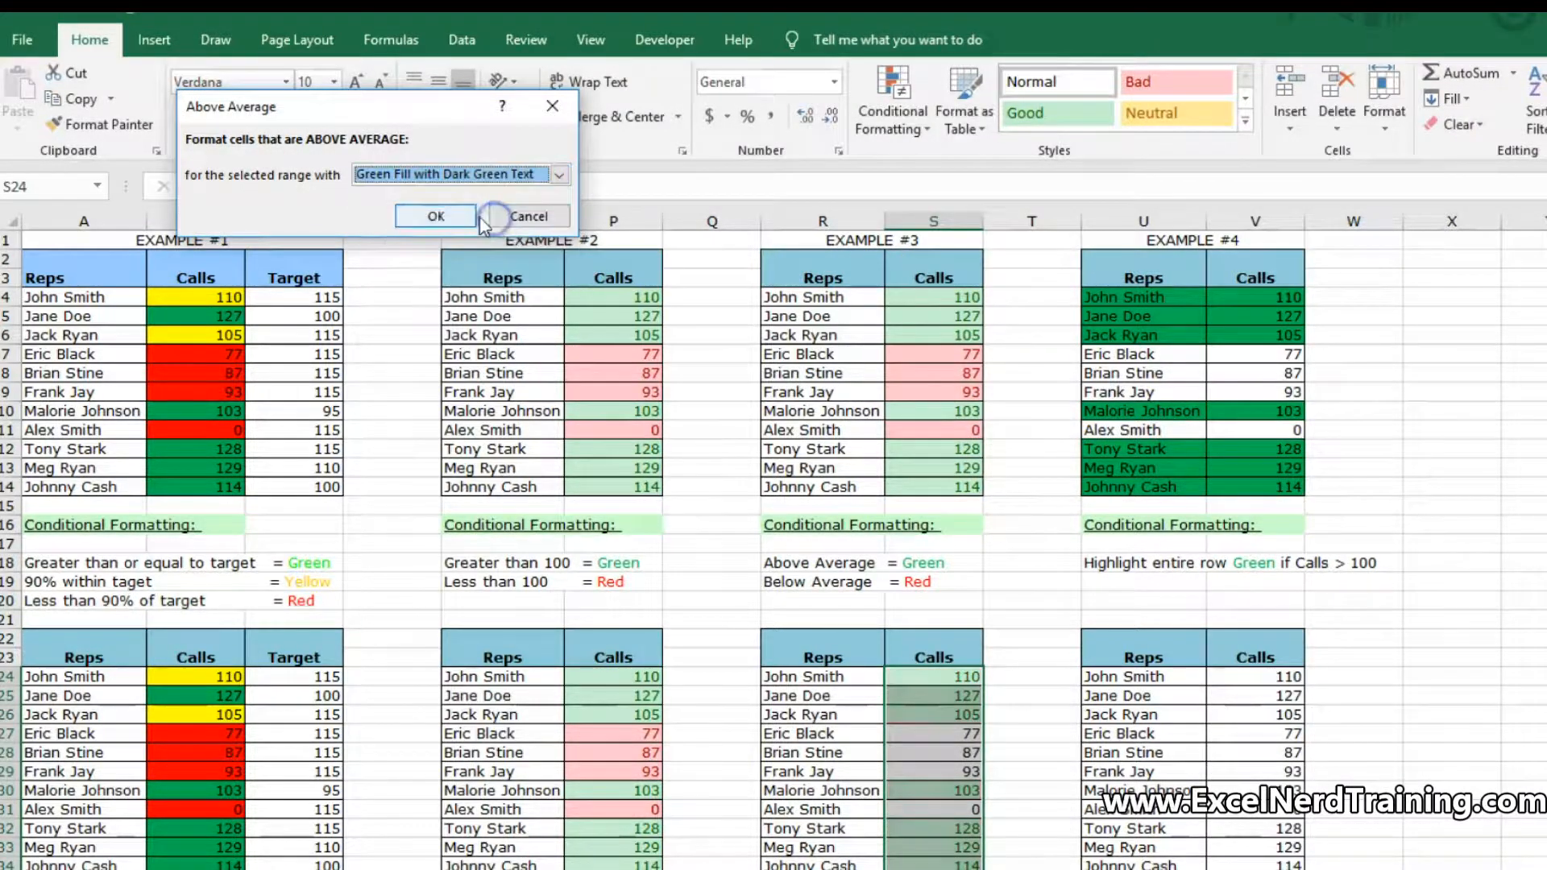
left_click(434, 216)
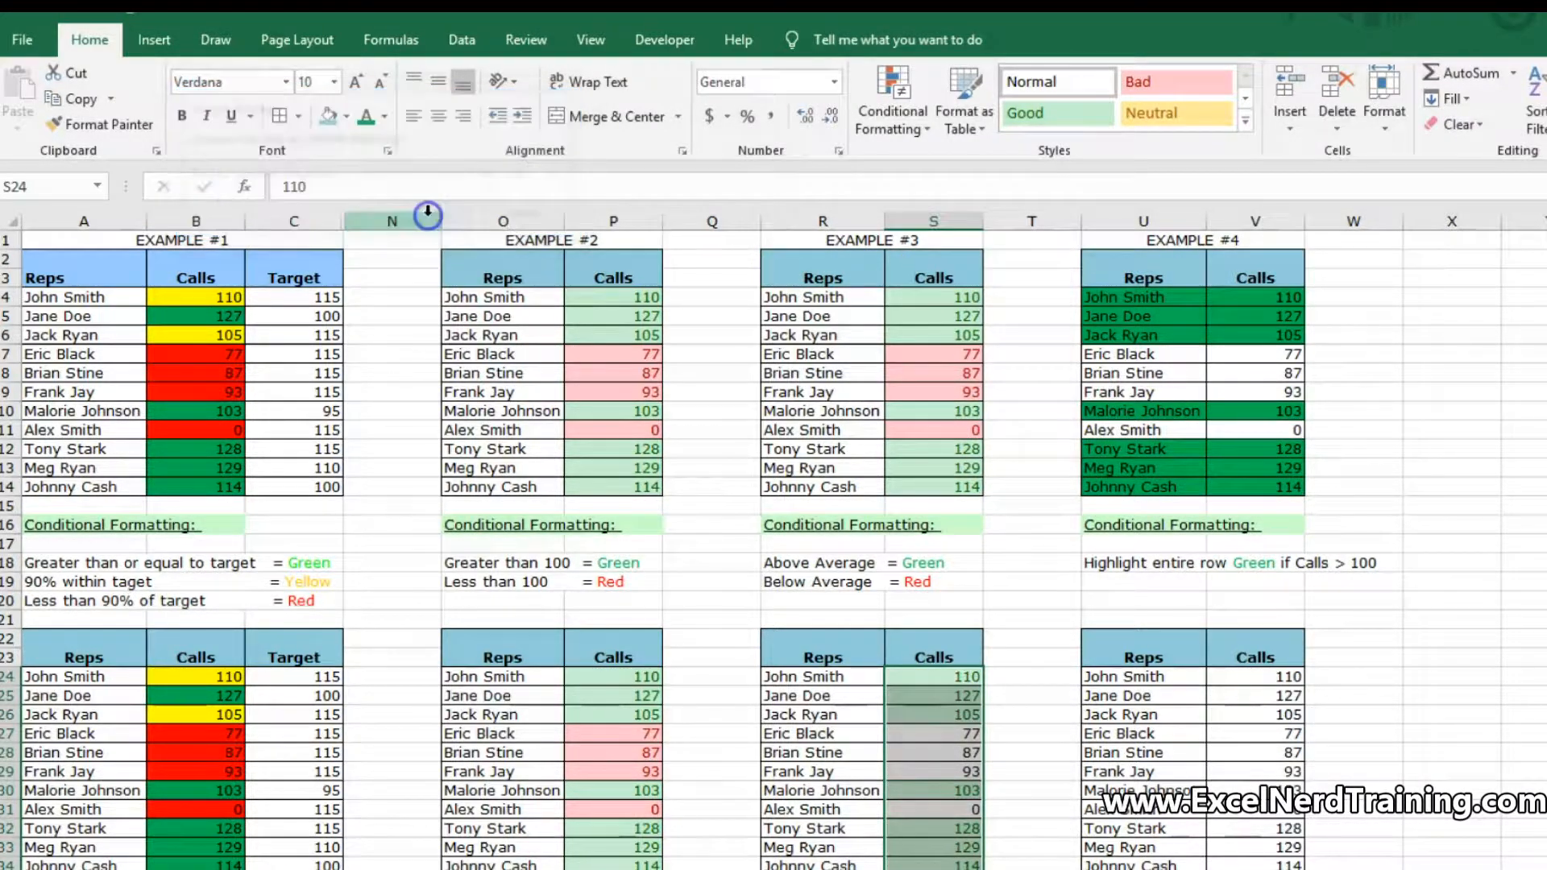
Apply a Below Average rule with Light Red Fill with Dark Red Text to the same Calls values in the lower third table.
left_click(922, 130)
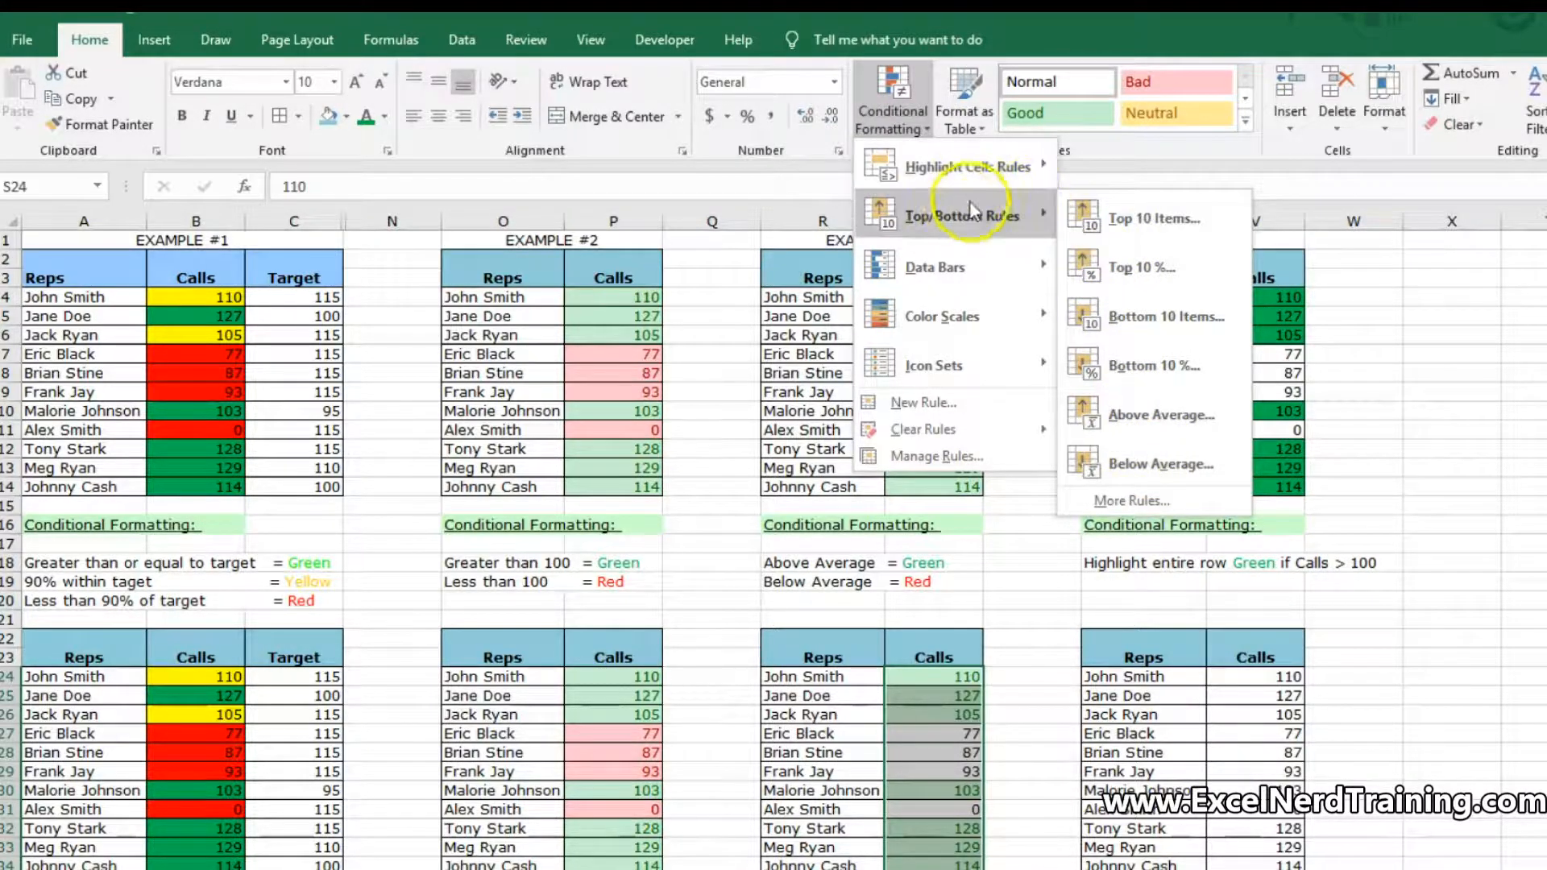
left_click(1125, 459)
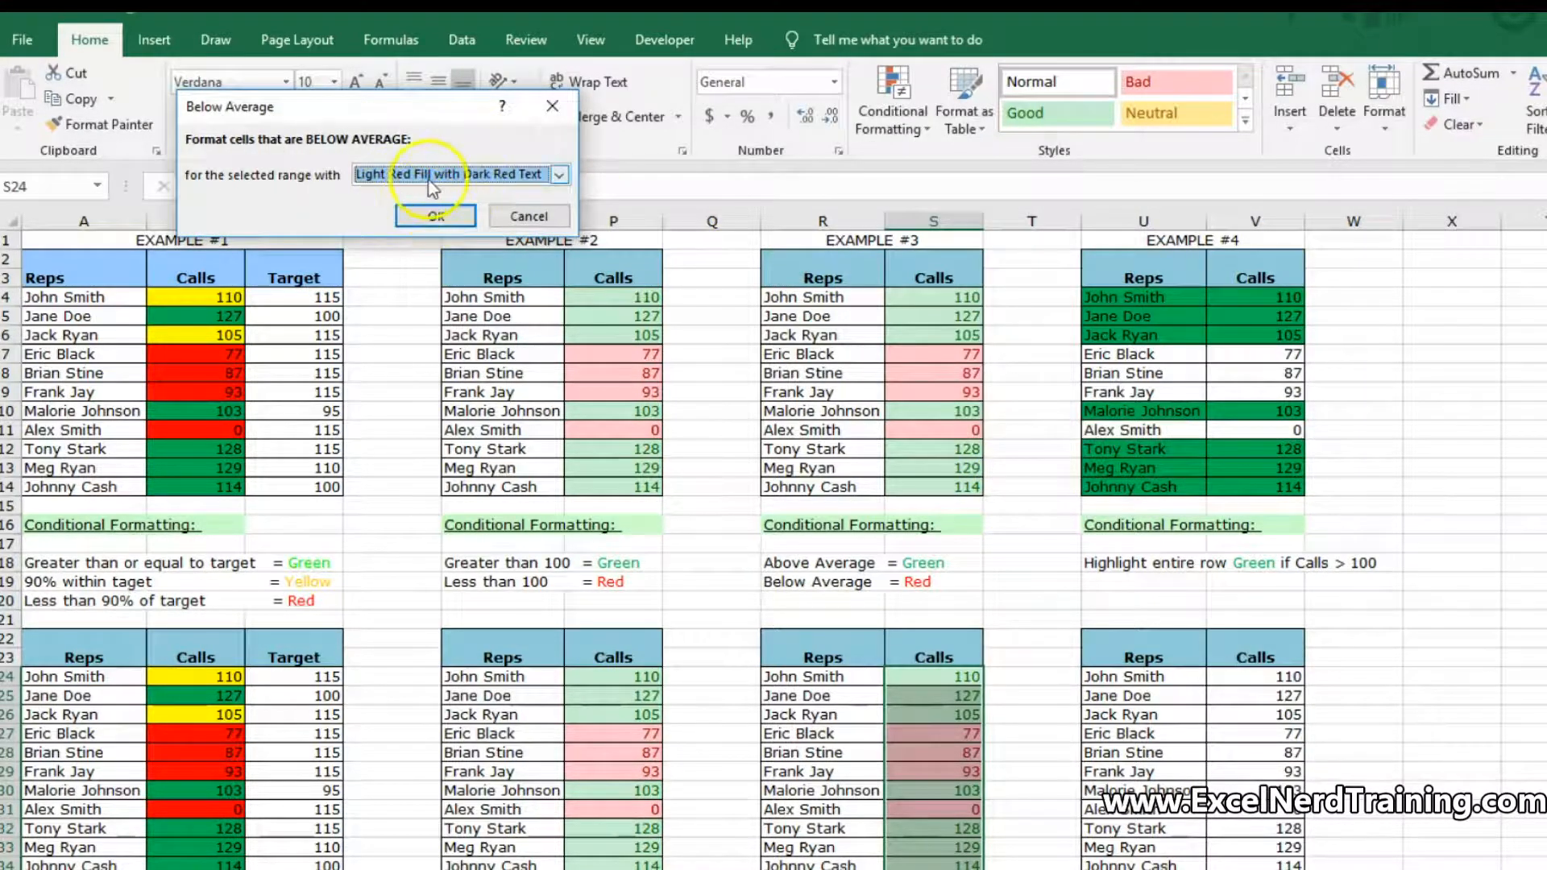
left_click(429, 214)
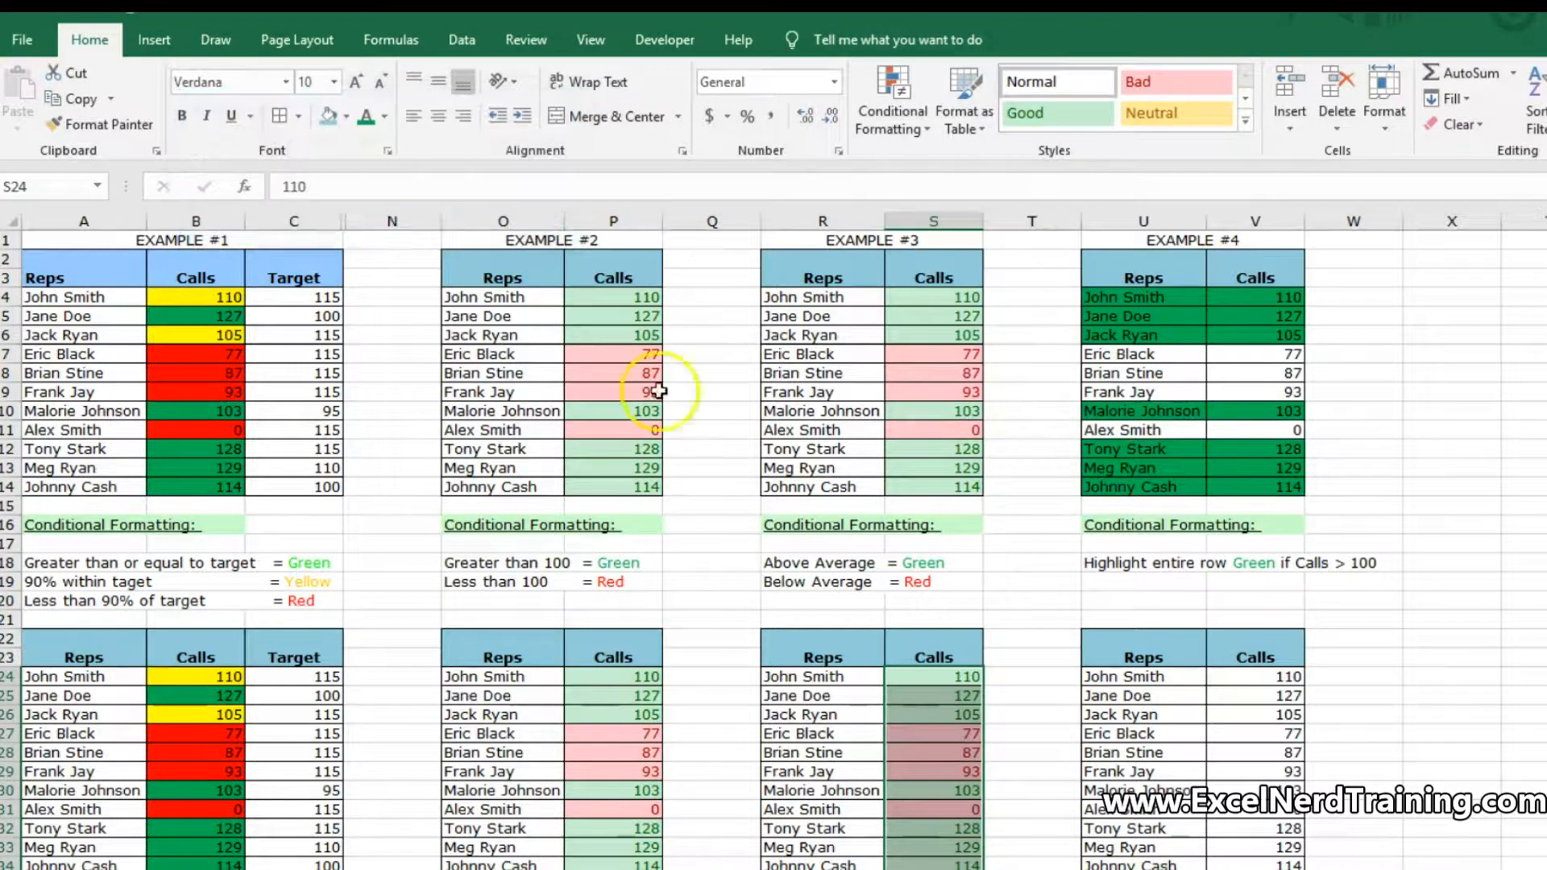
left_click(995, 638)
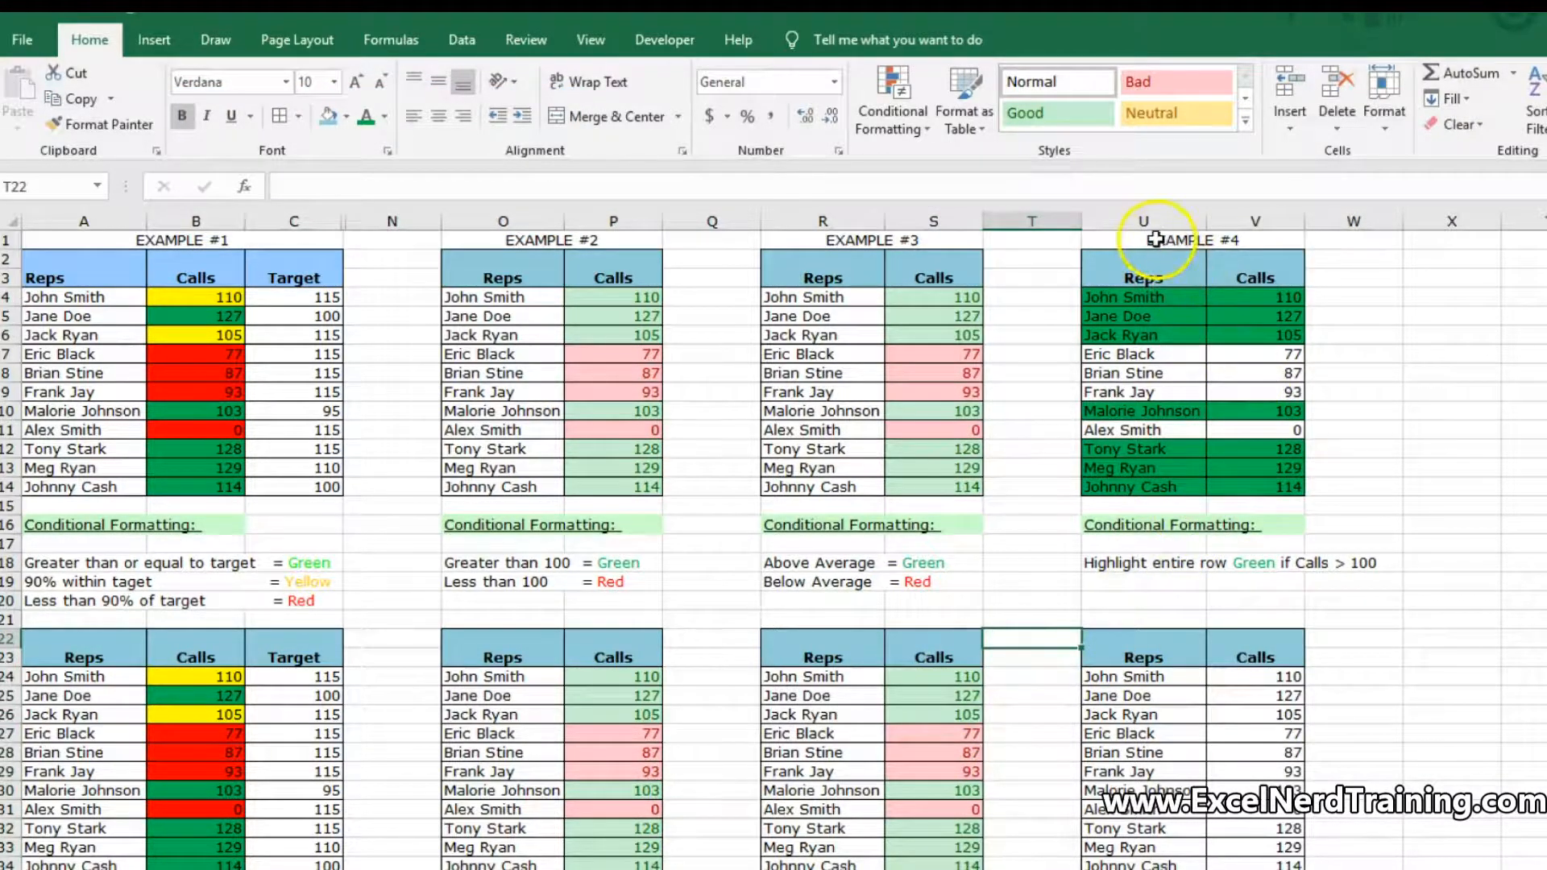
Review Example #4's highlighted rows, and start a formula-based formatting rule for all Reps and Calls cells in the lower fourth table.
left_click(1265, 239)
left_click(1177, 299)
left_click_drag(1177, 299, 1258, 295)
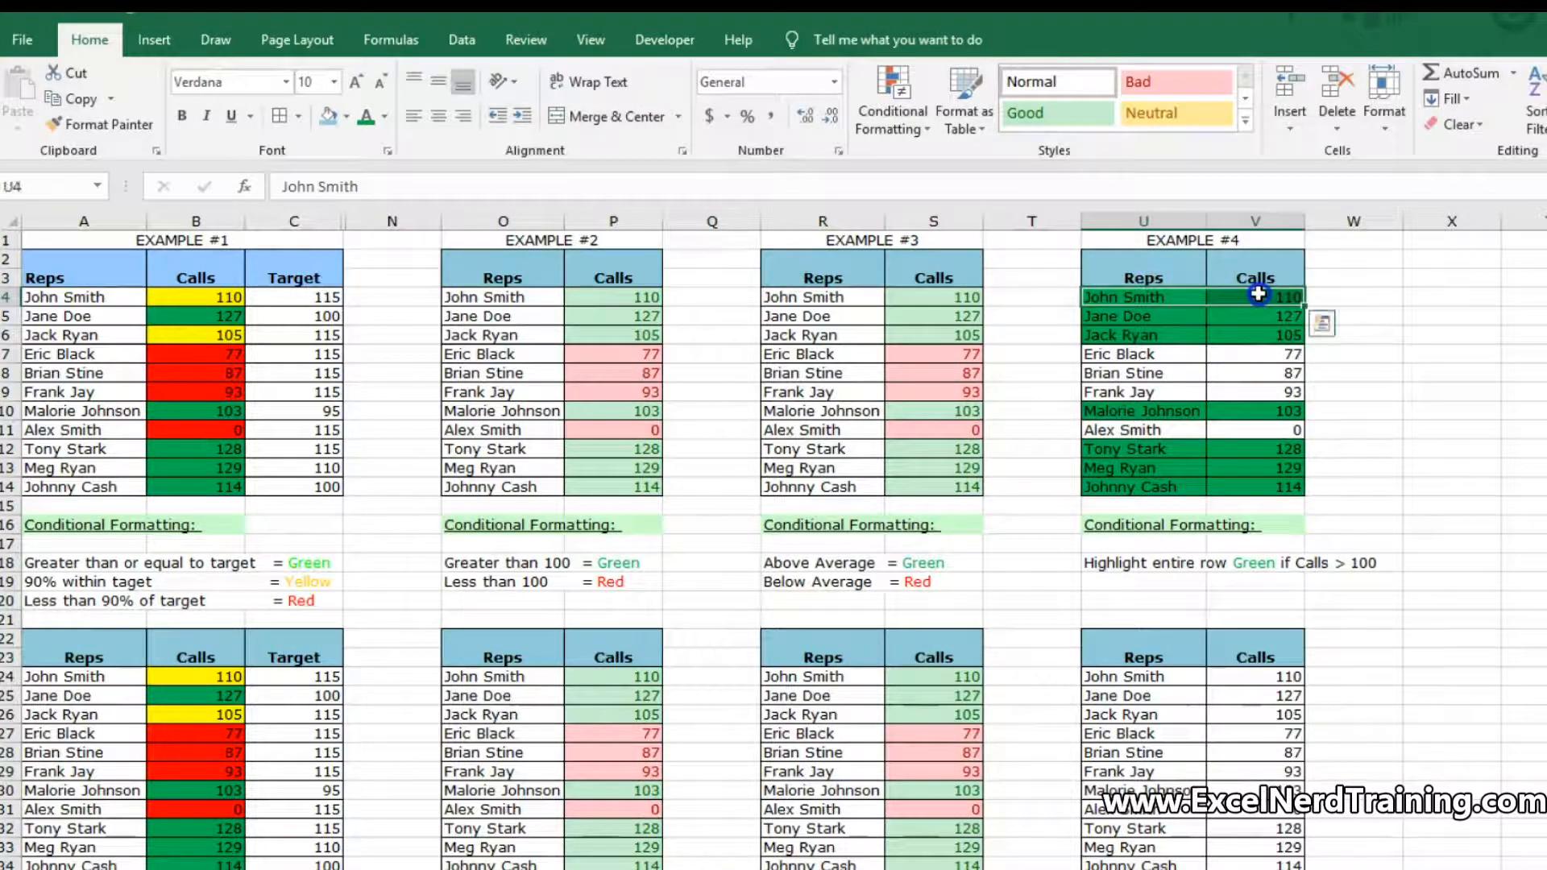
left_click_drag(1113, 290, 1270, 335)
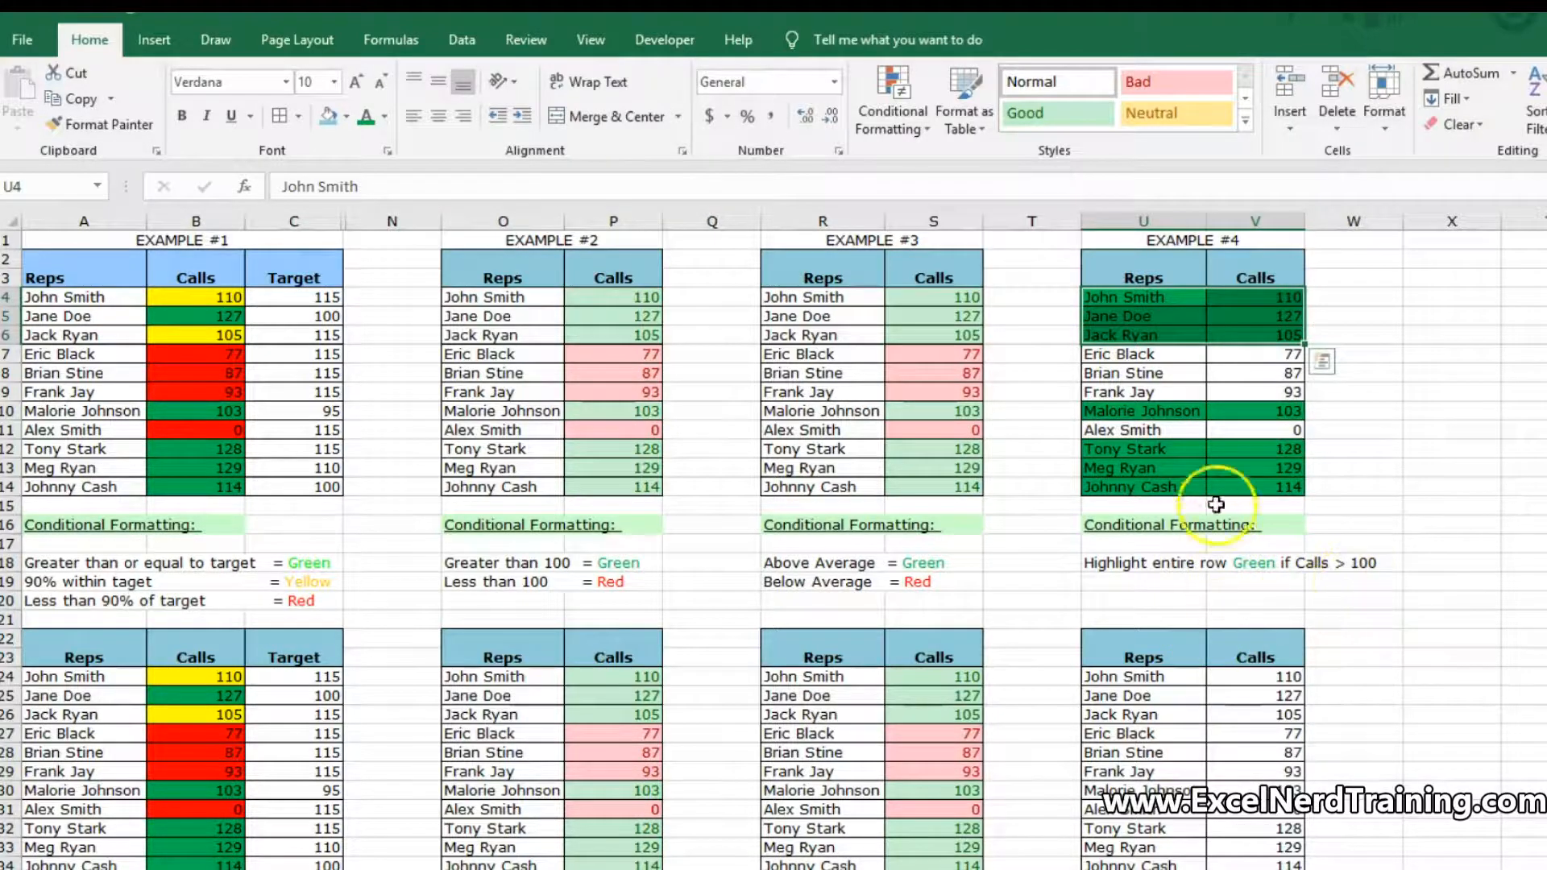
left_click(1191, 617)
left_click_drag(1165, 667, 1249, 865)
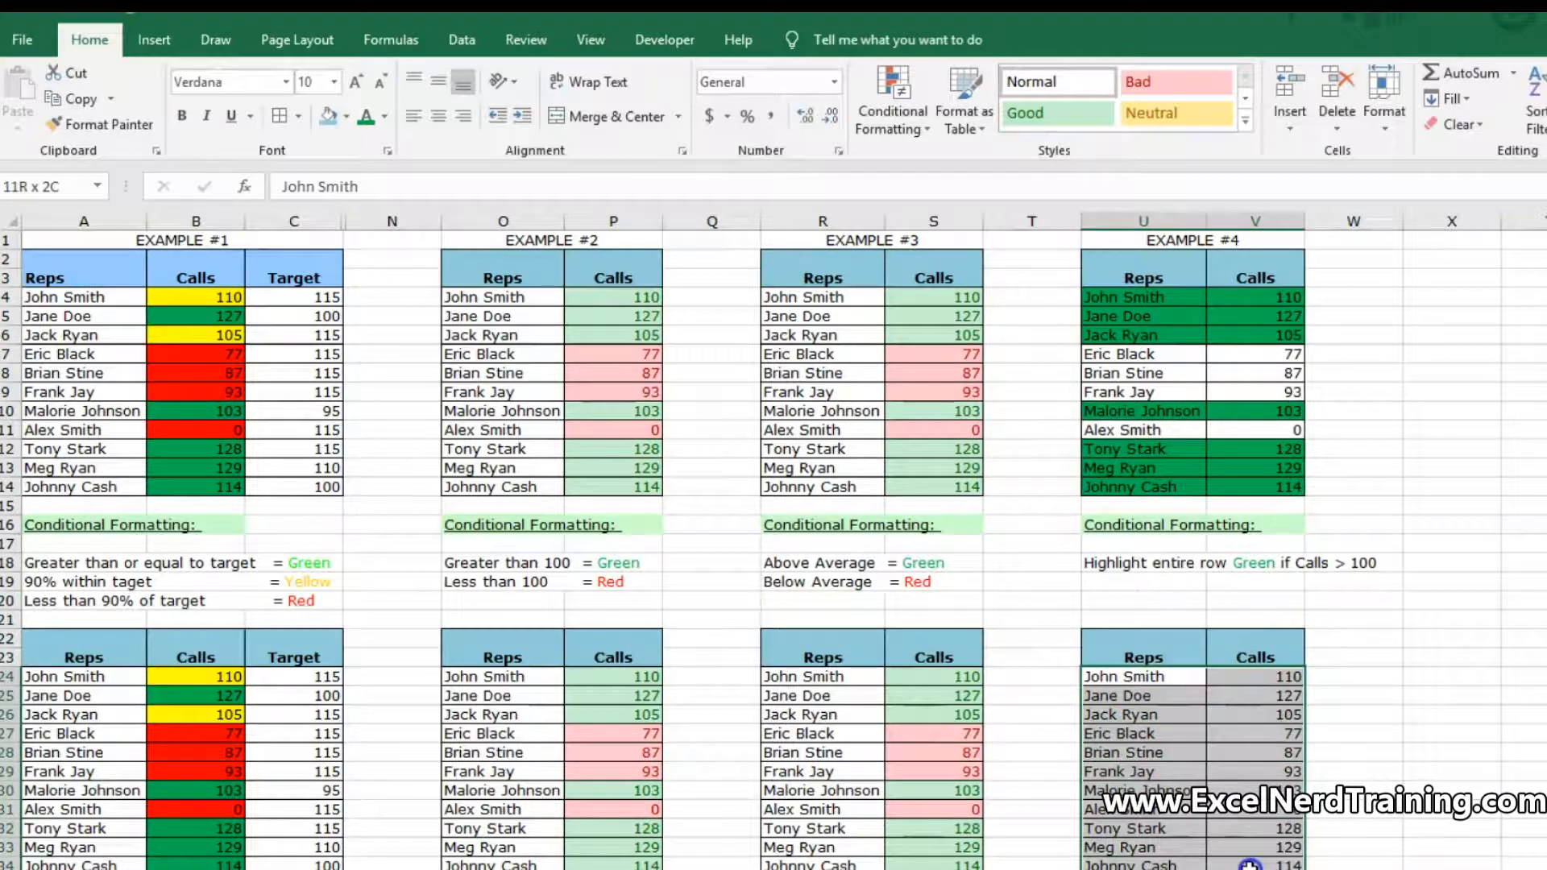
left_click_drag(1245, 753, 1247, 771)
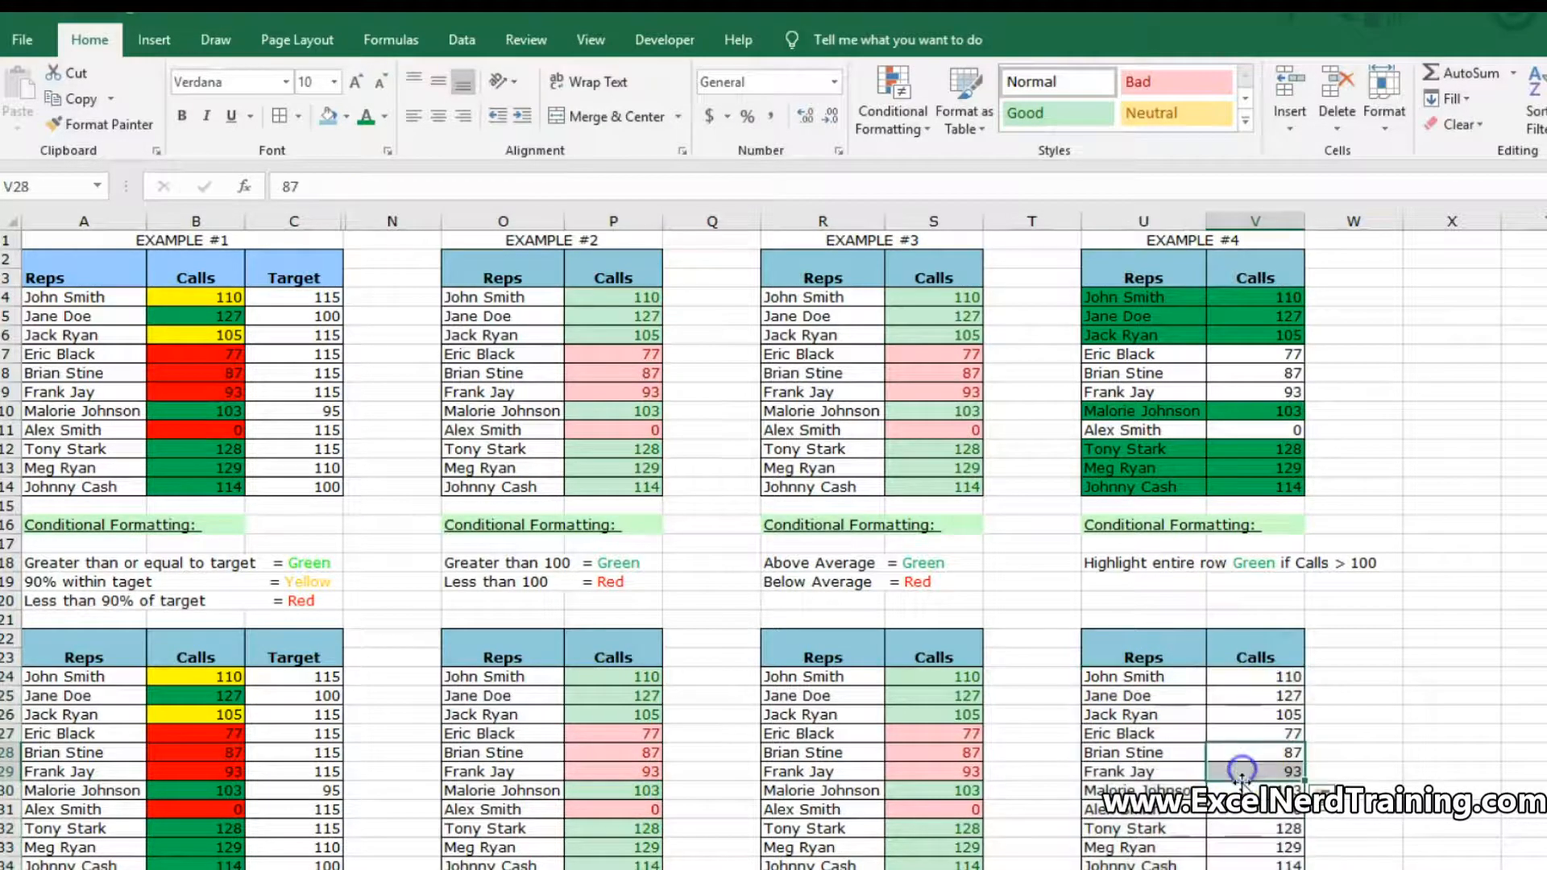
left_click_drag(1151, 678, 1274, 860)
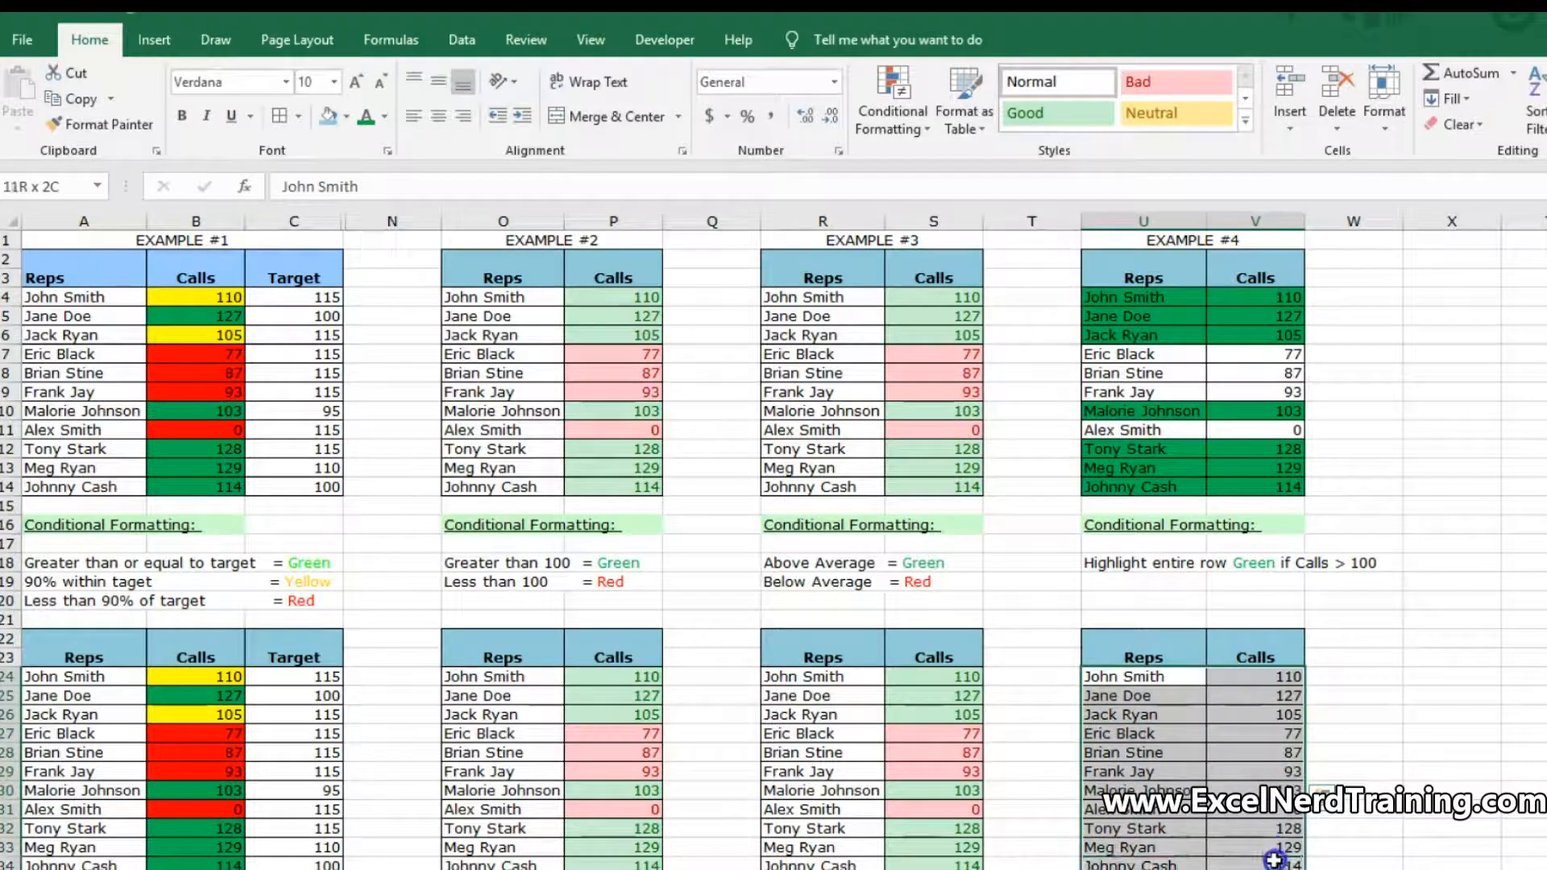
left_click(916, 129)
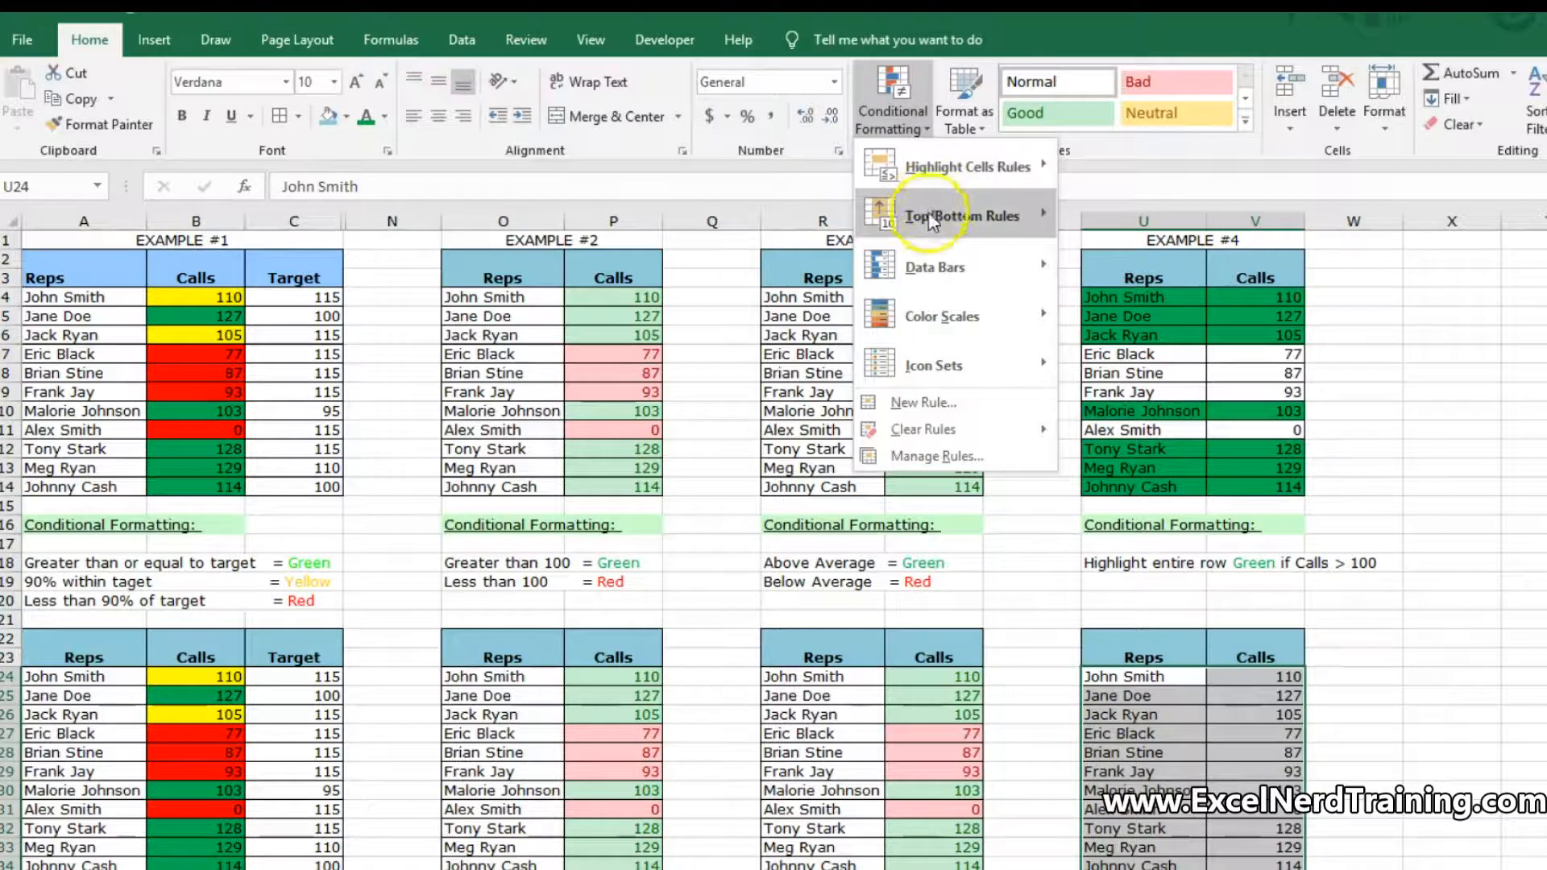
left_click(940, 403)
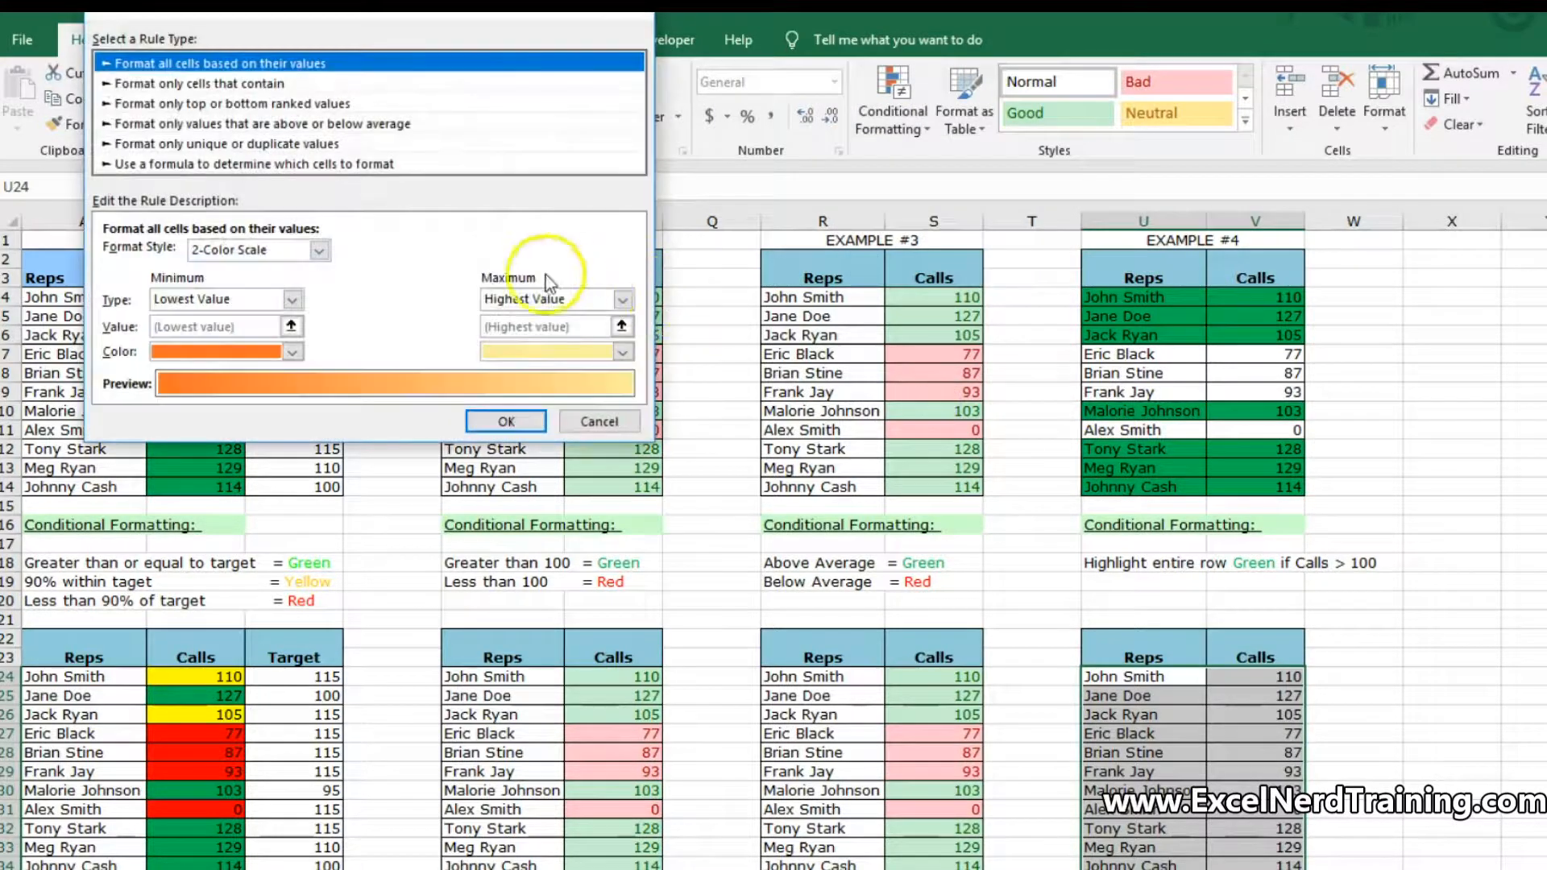
left_click(242, 163)
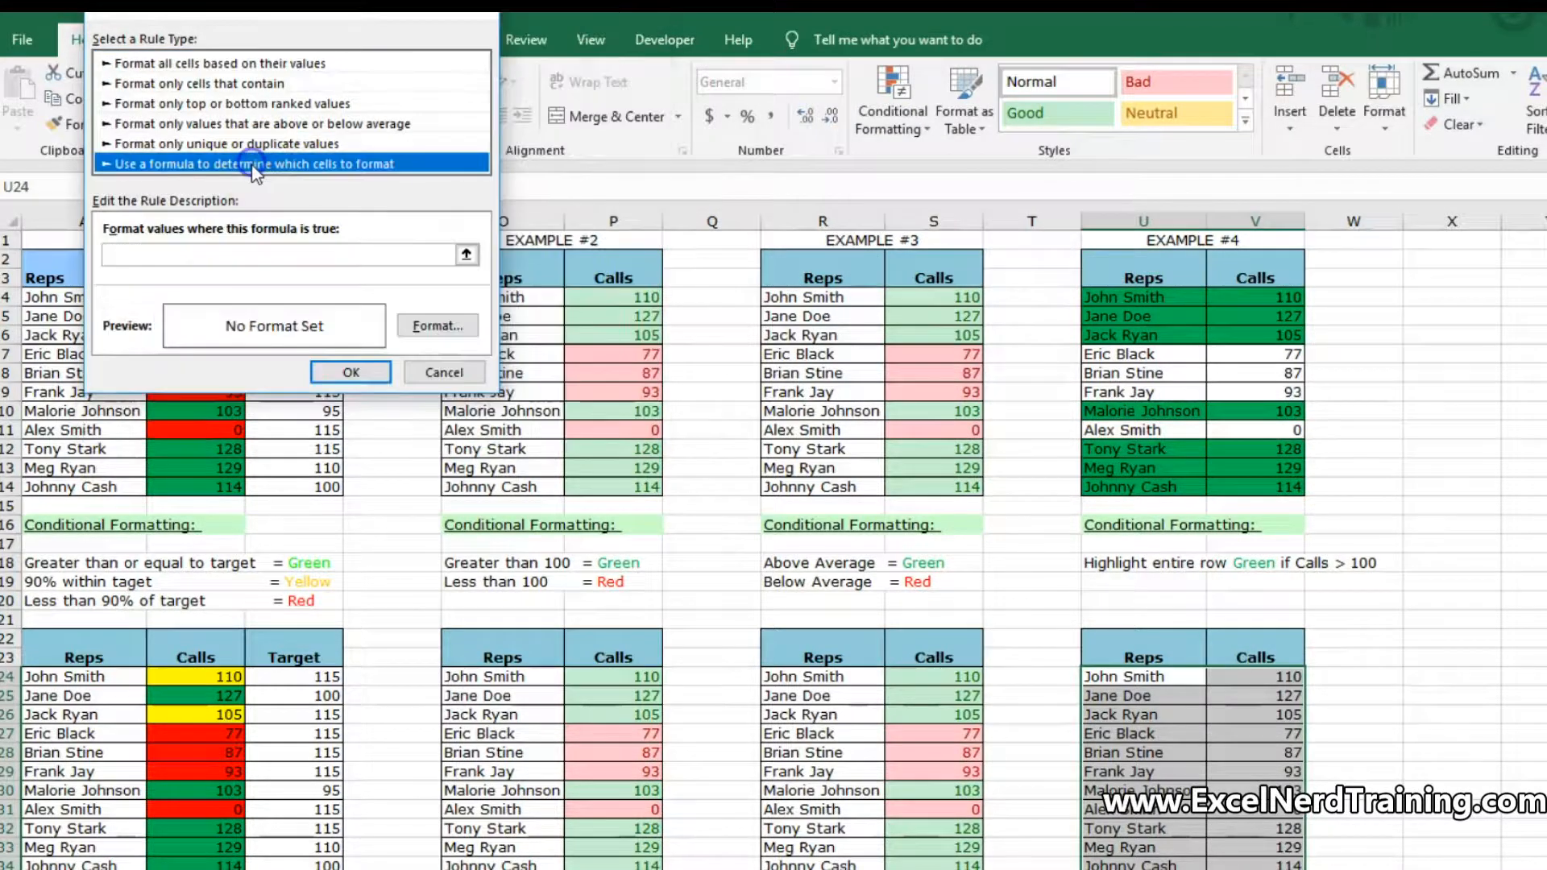
Enter the rule formula =$V24>100, keeping the Calls column absolute and the row relative.
left_click(174, 252)
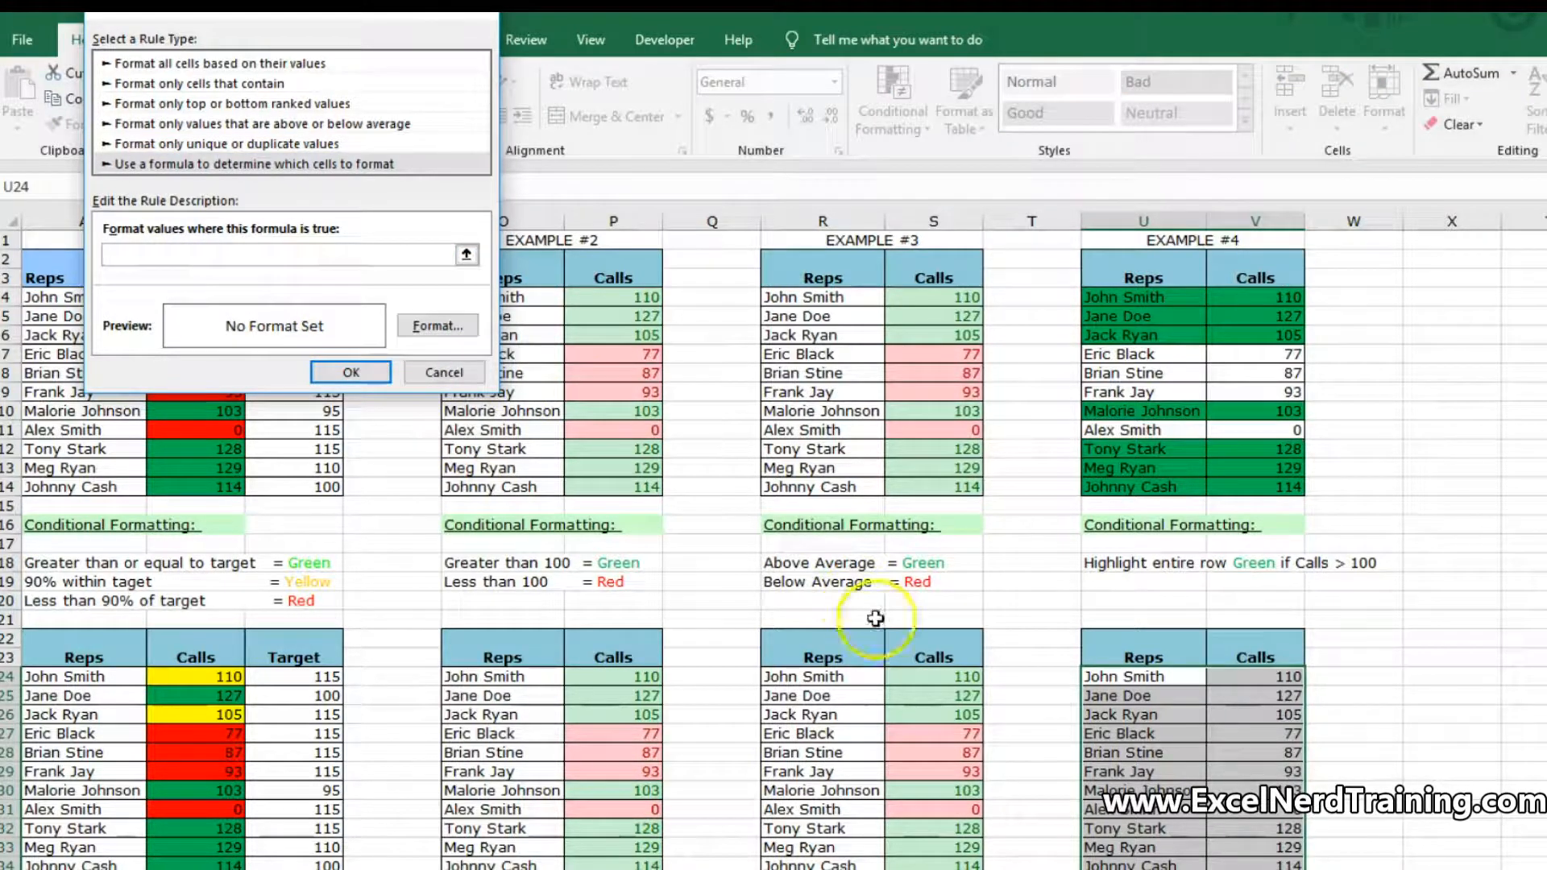
left_click(1248, 676)
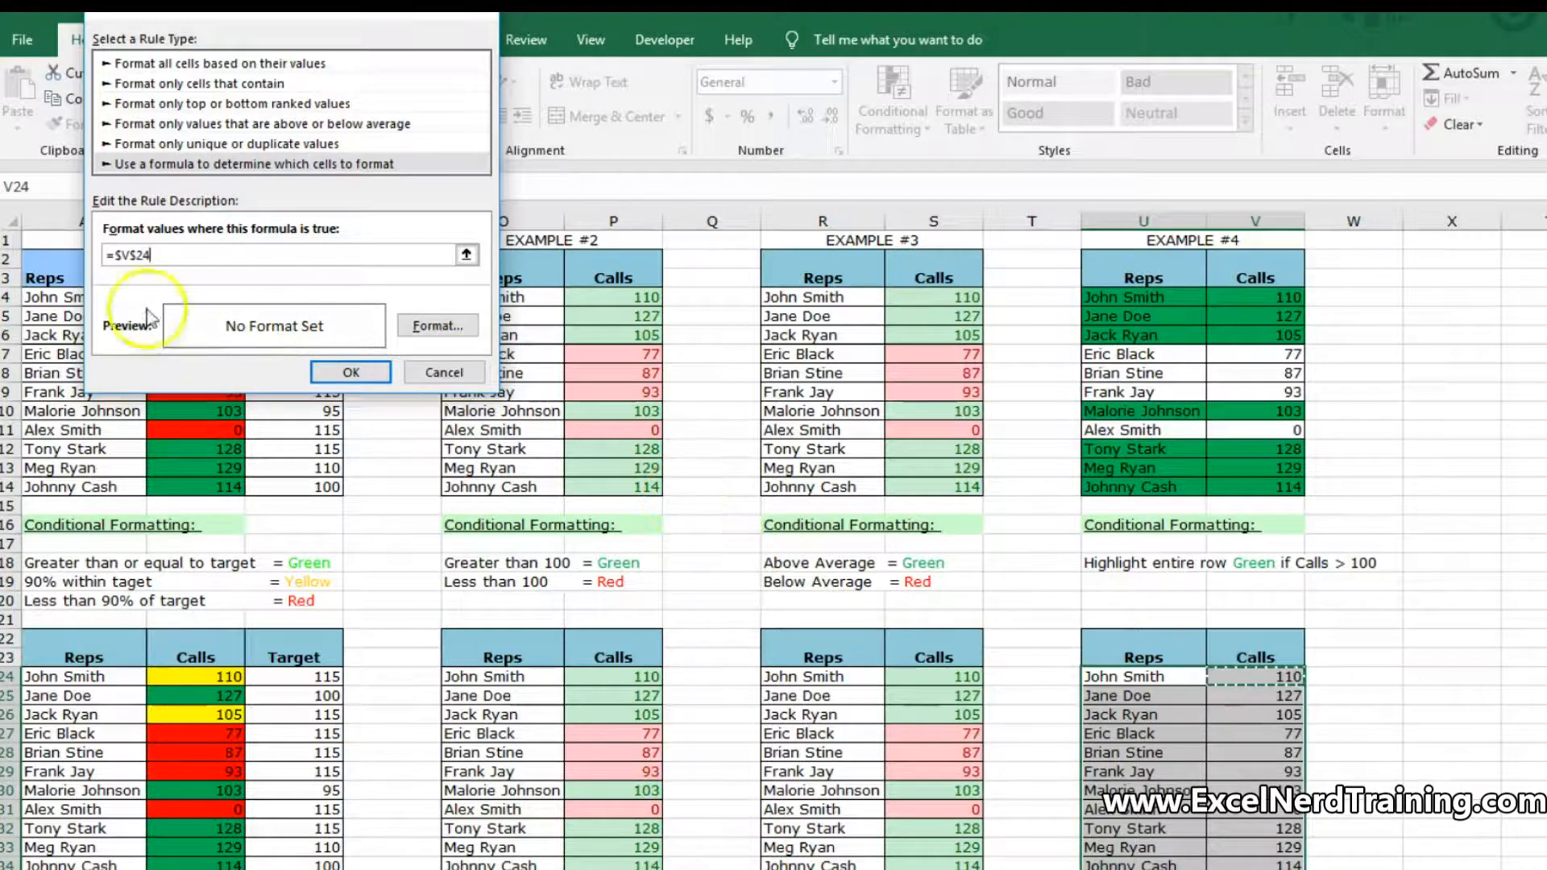
type(">")
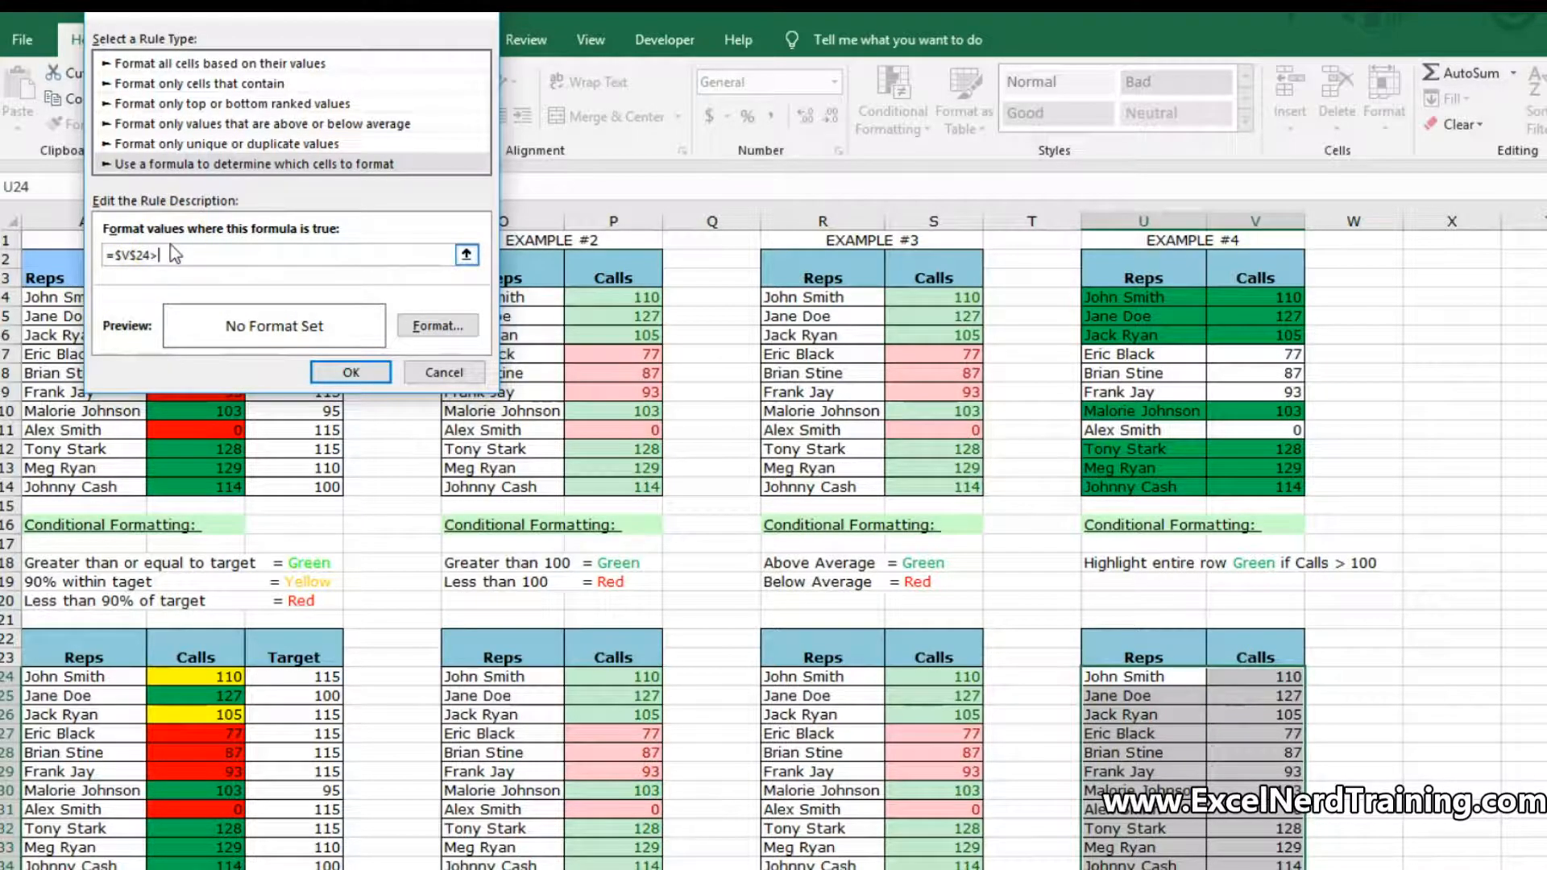
type("100")
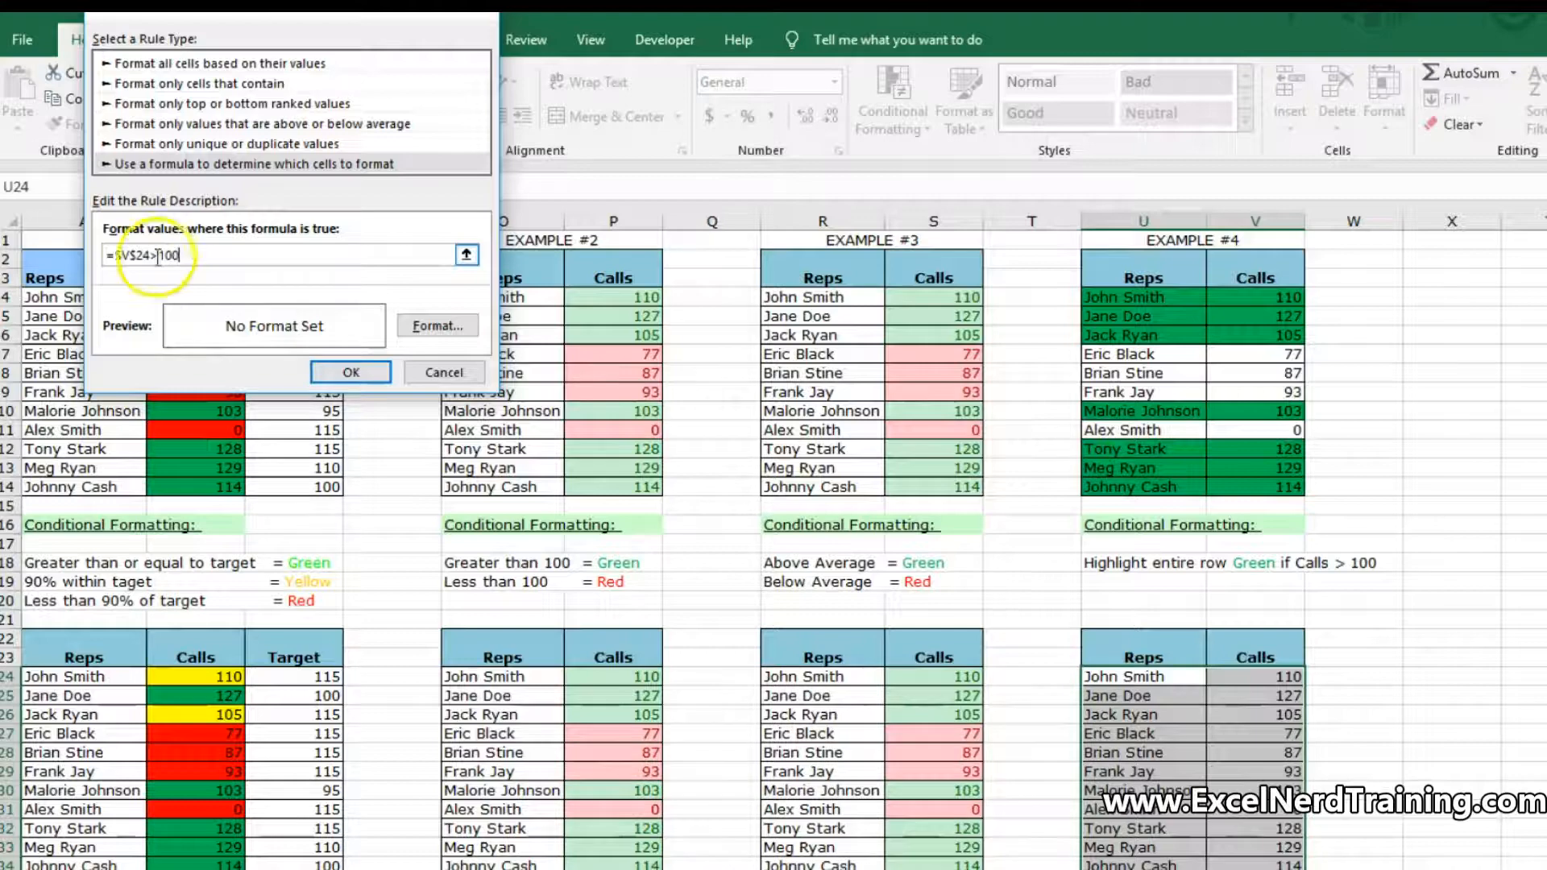
left_click(137, 254)
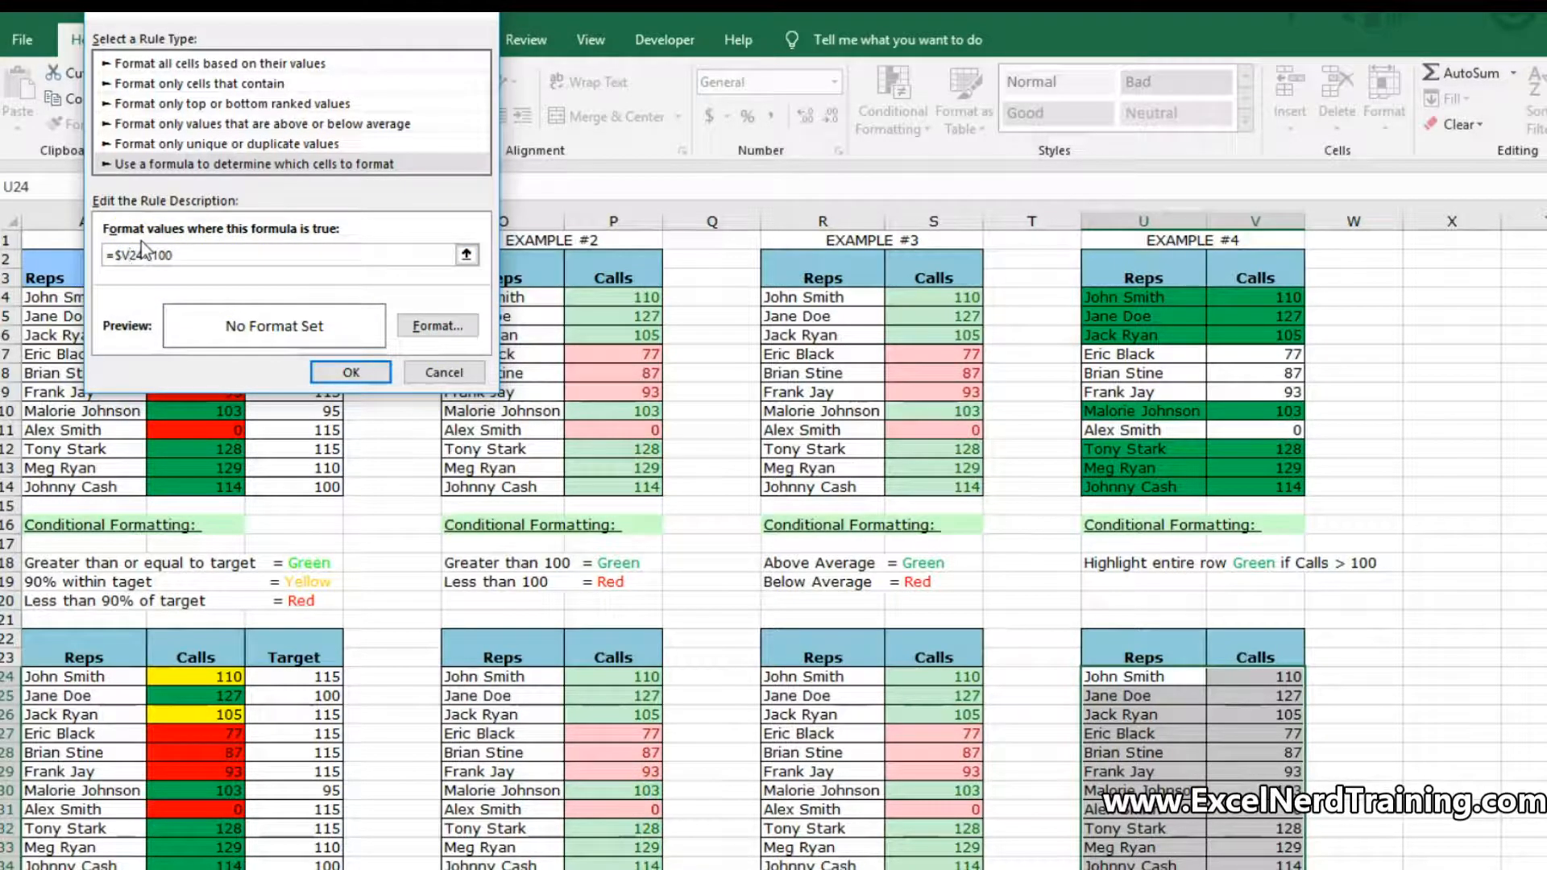
Give the formula rule a solid standard green fill and apply it to the lower fourth table's rows.
left_click(437, 326)
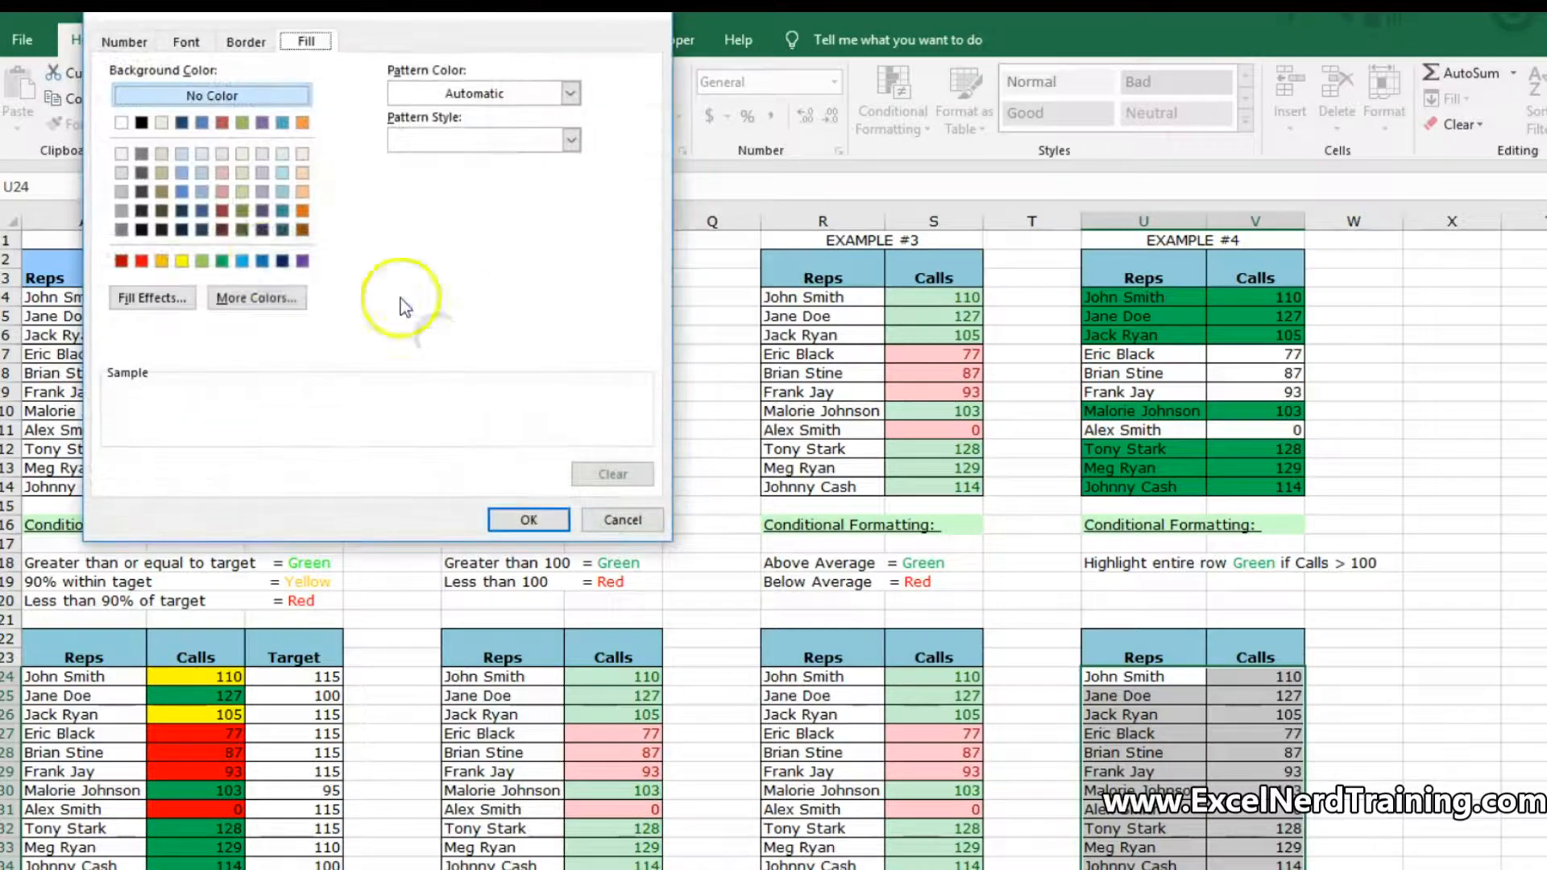
left_click(221, 260)
left_click(256, 297)
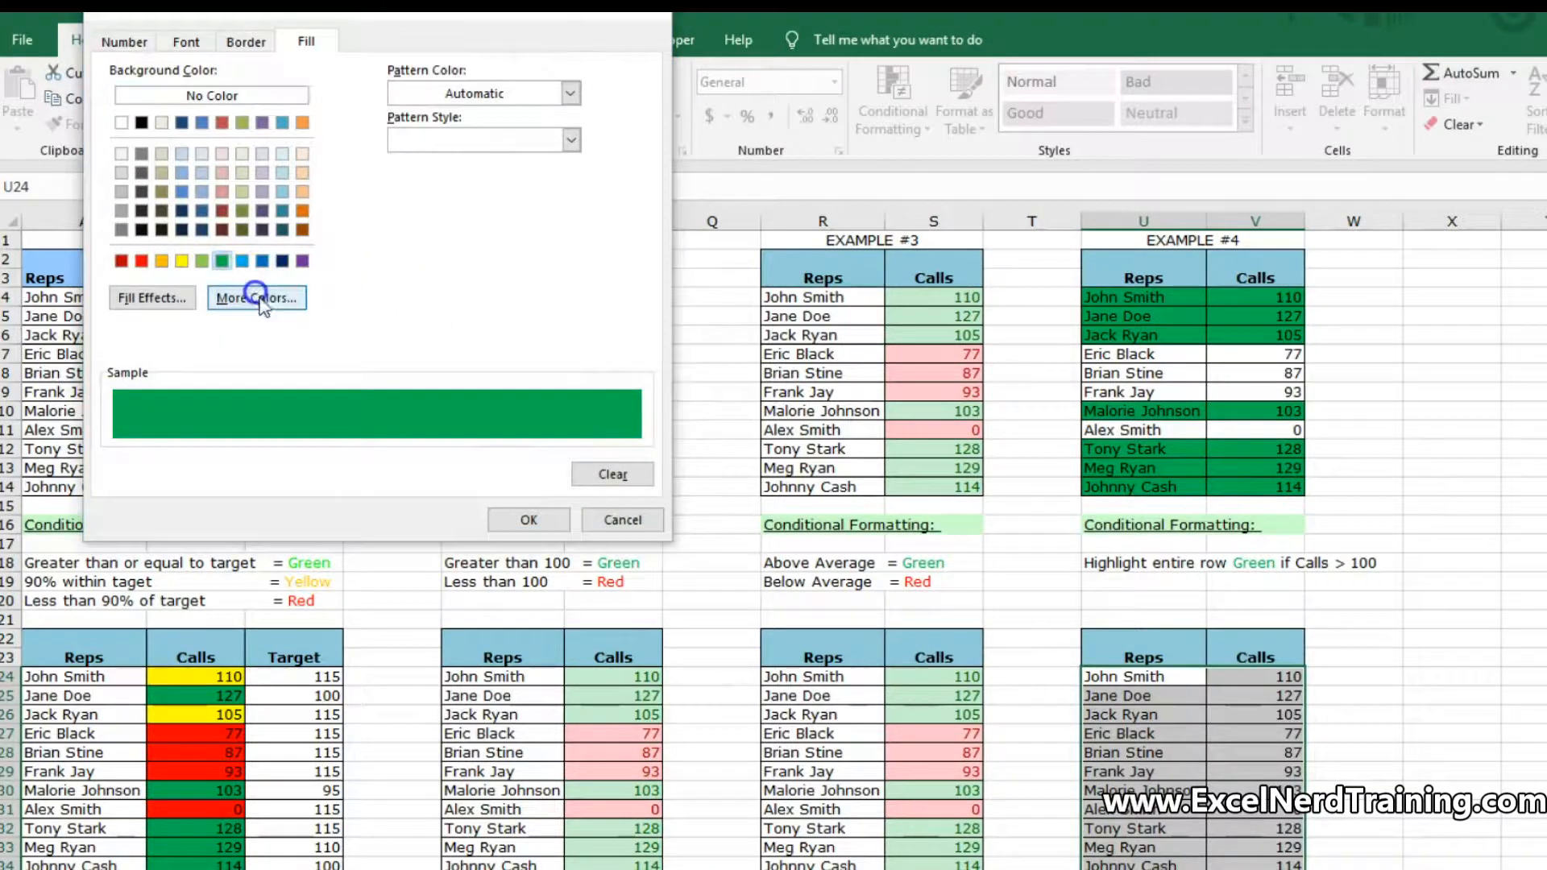
left_click(514, 38)
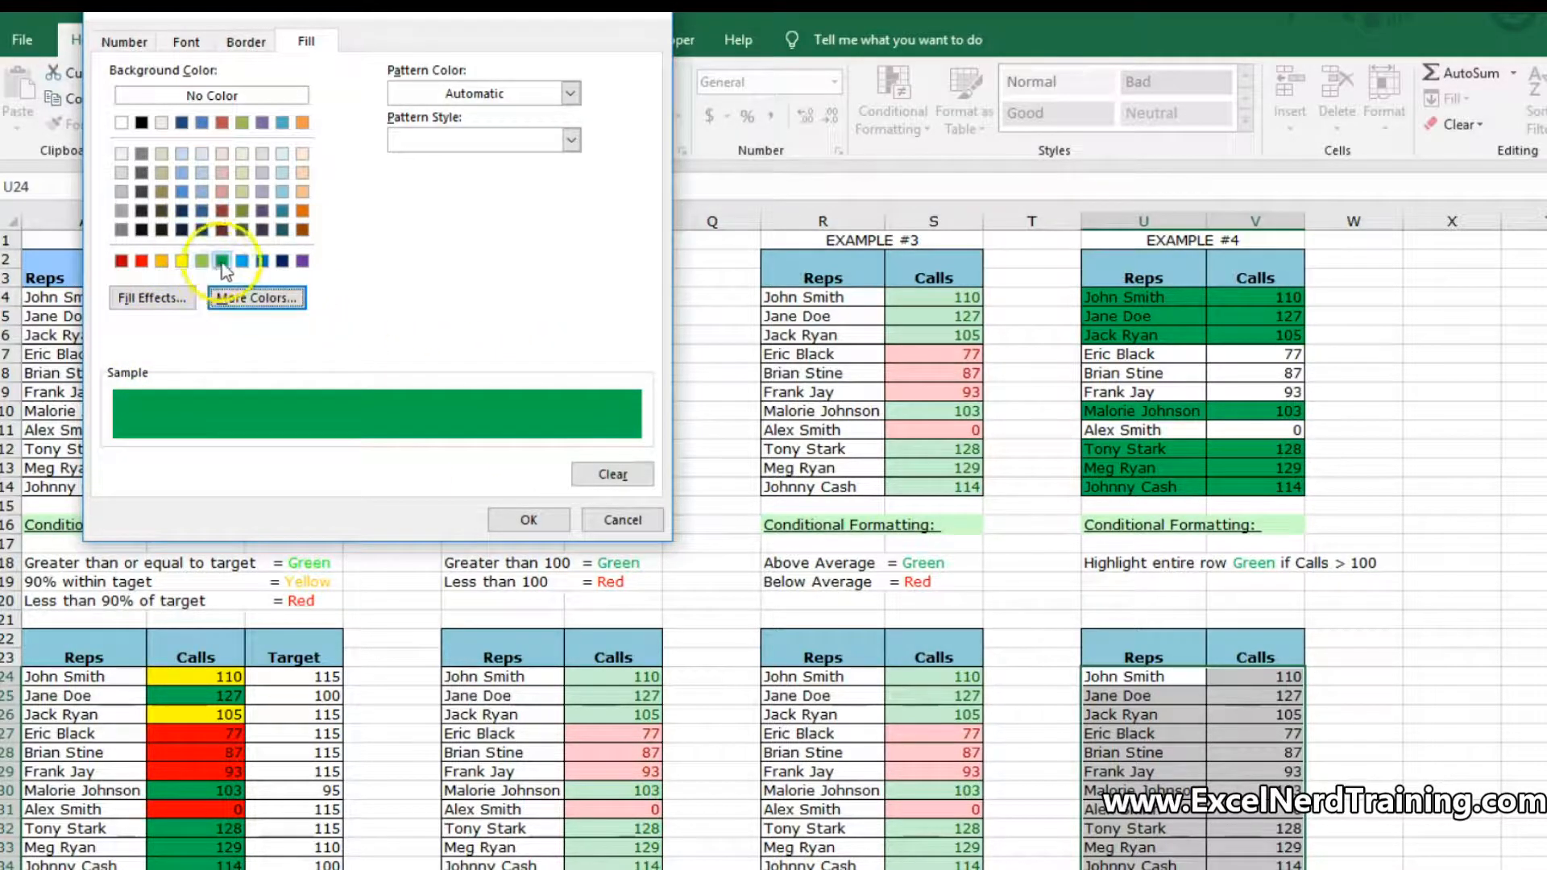
left_click(530, 522)
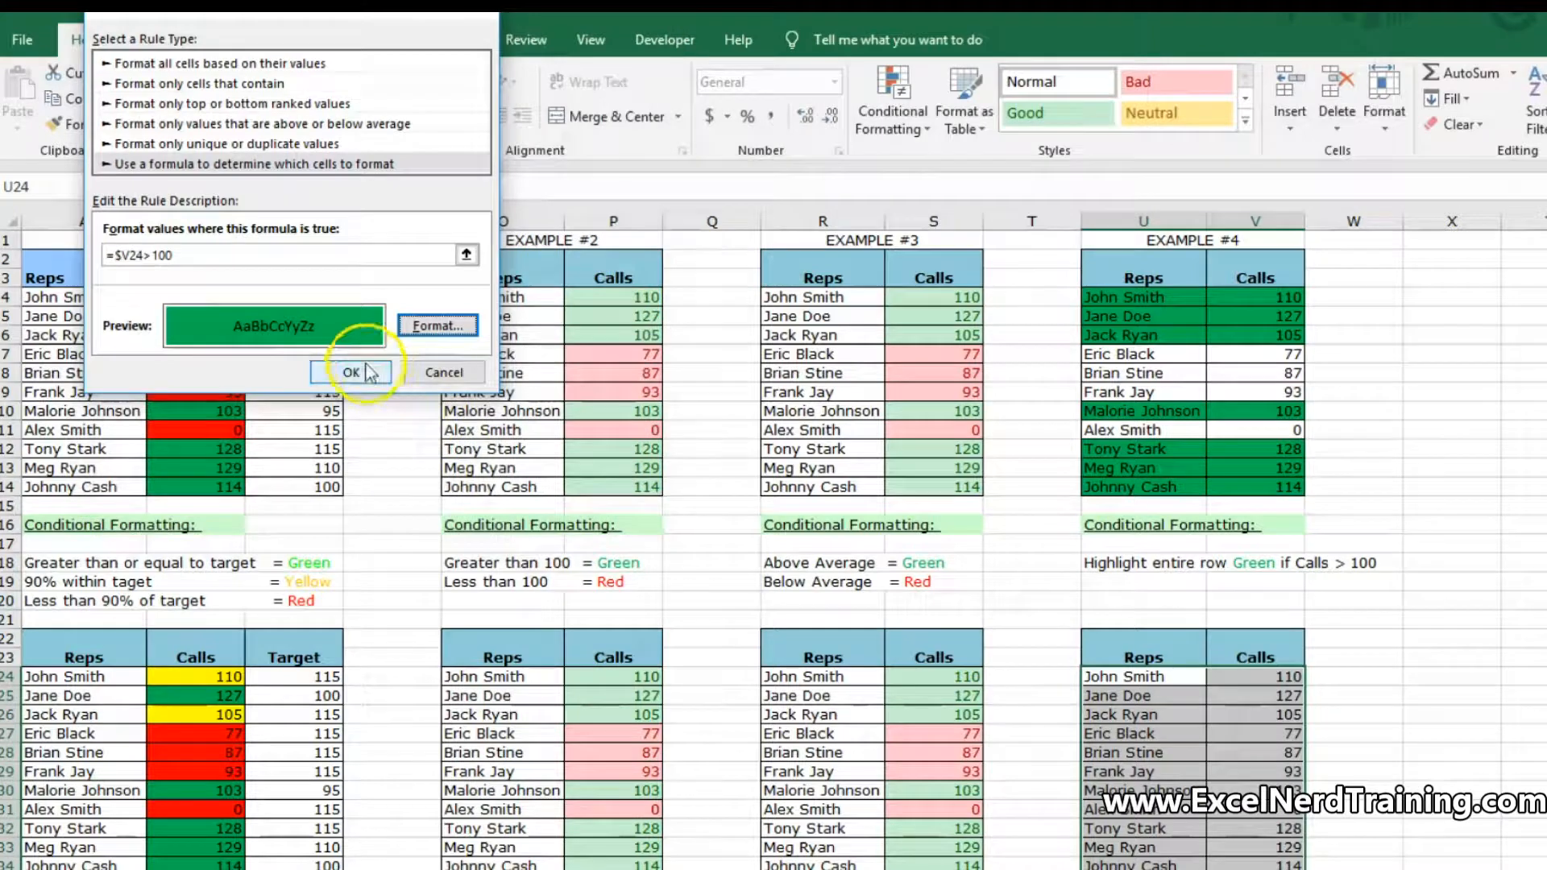
left_click(347, 372)
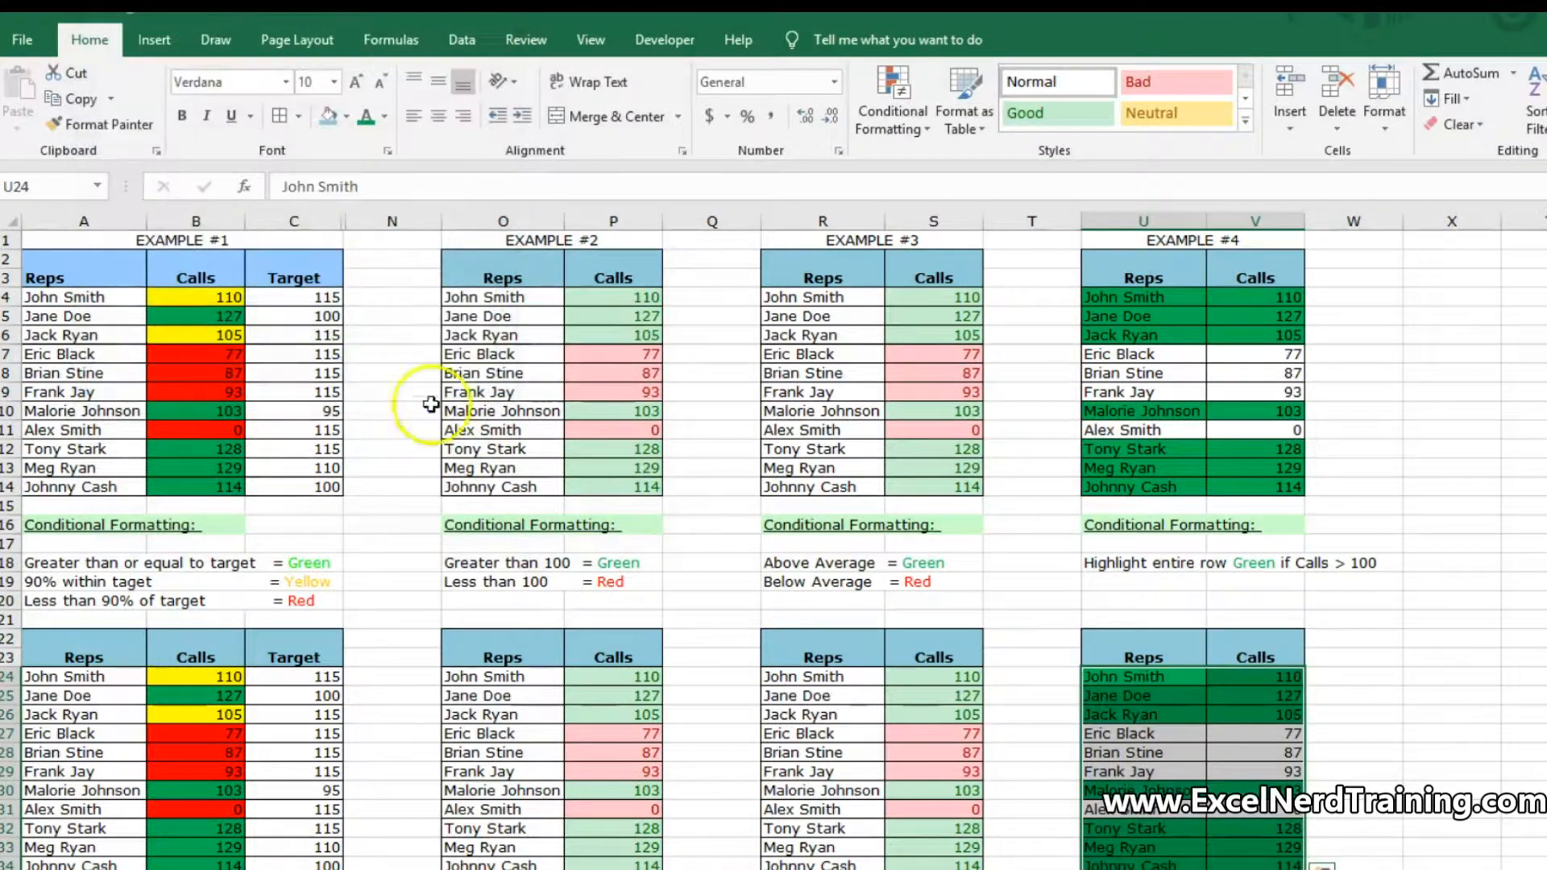
left_click(1367, 703)
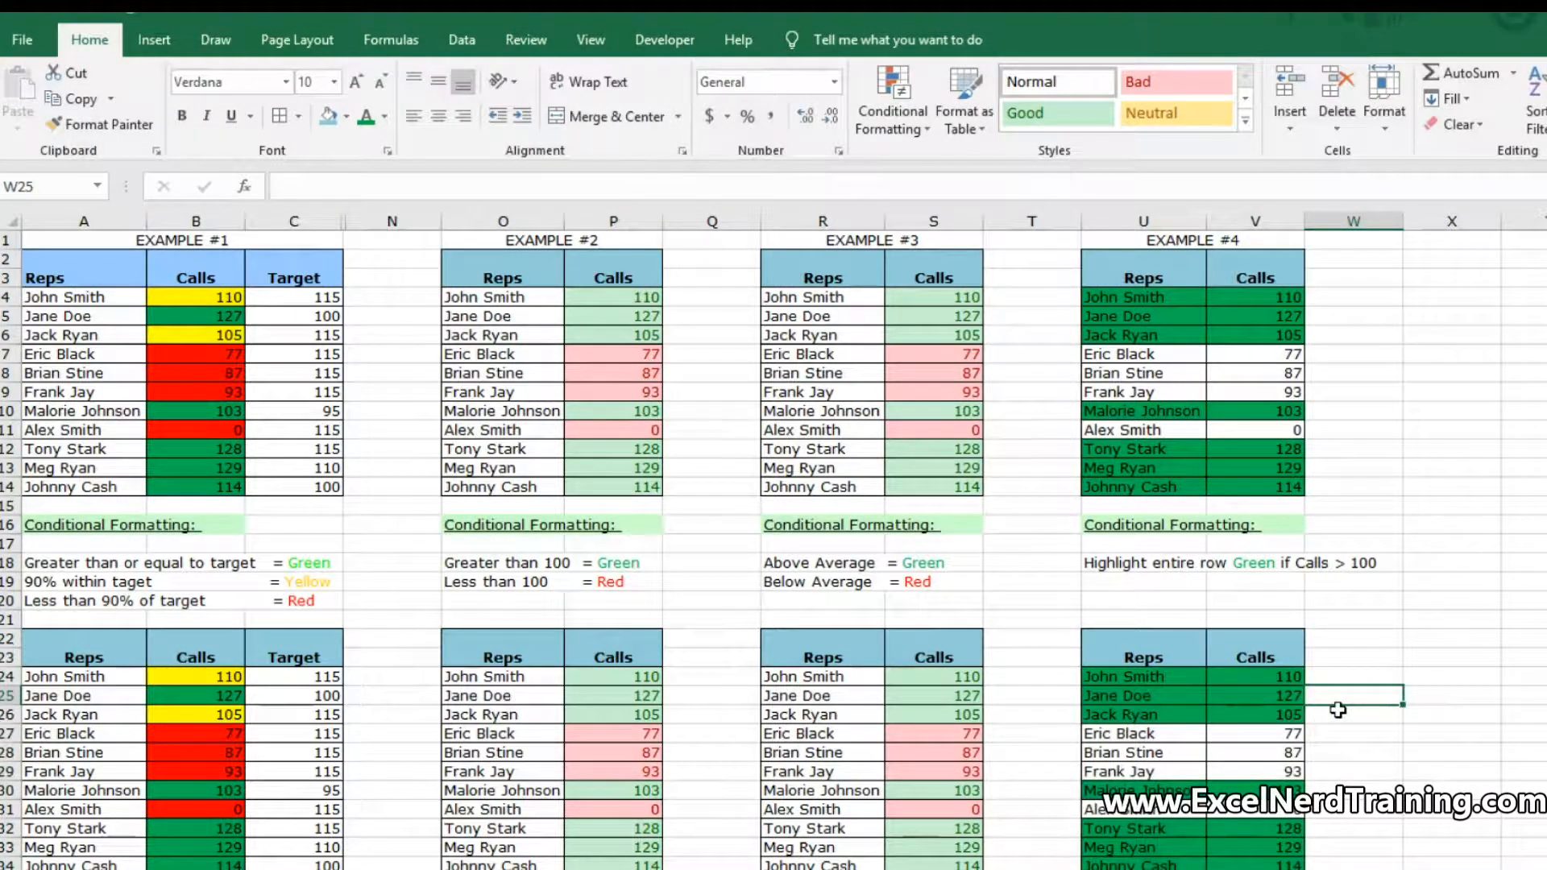